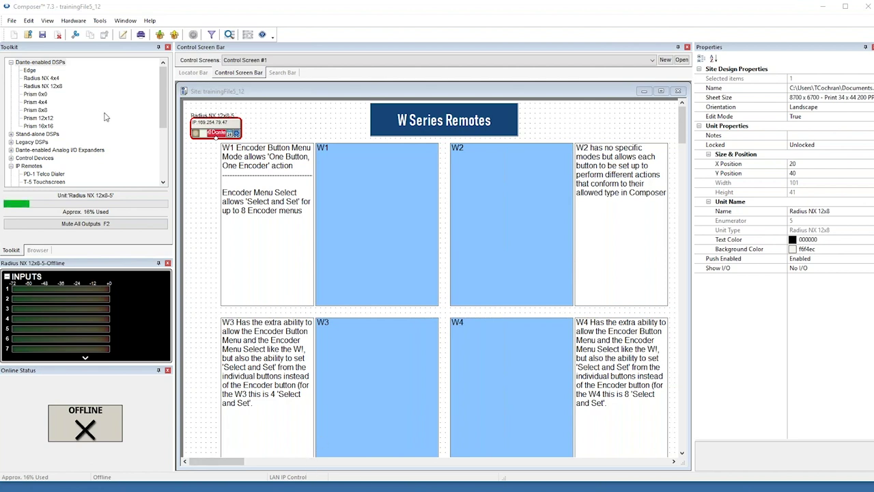
Place a W1 Remote from the IP Remotes group inside the blue W1 area of the site
scroll(84, 161, "down", 3)
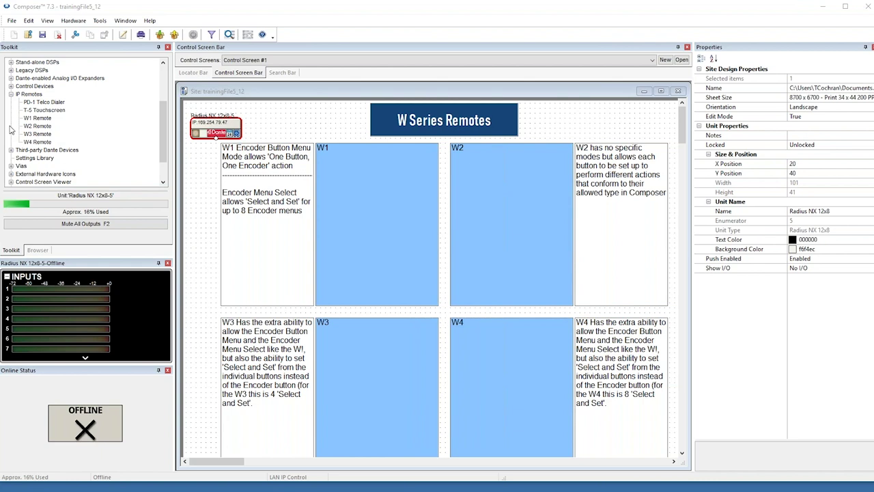
left_click(42, 120)
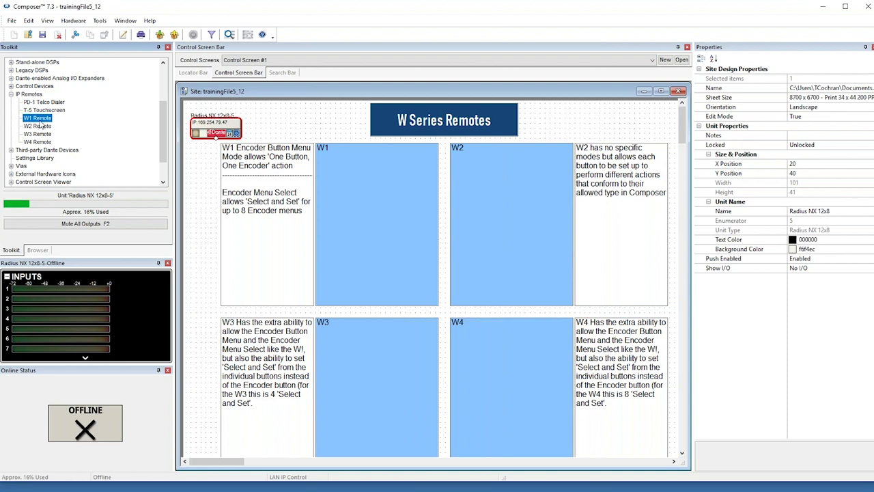
left_click_drag(34, 123, 383, 222)
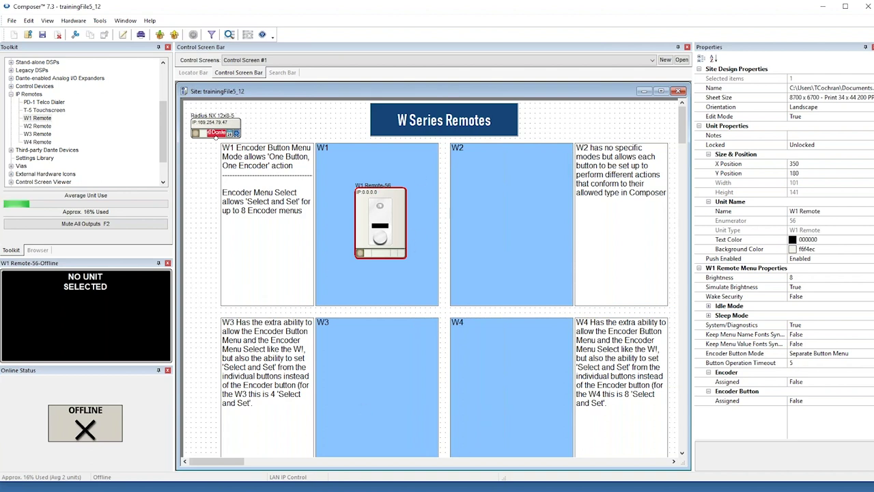
View the W1 Remote's unit properties and leave them without changes
right_click(397, 217)
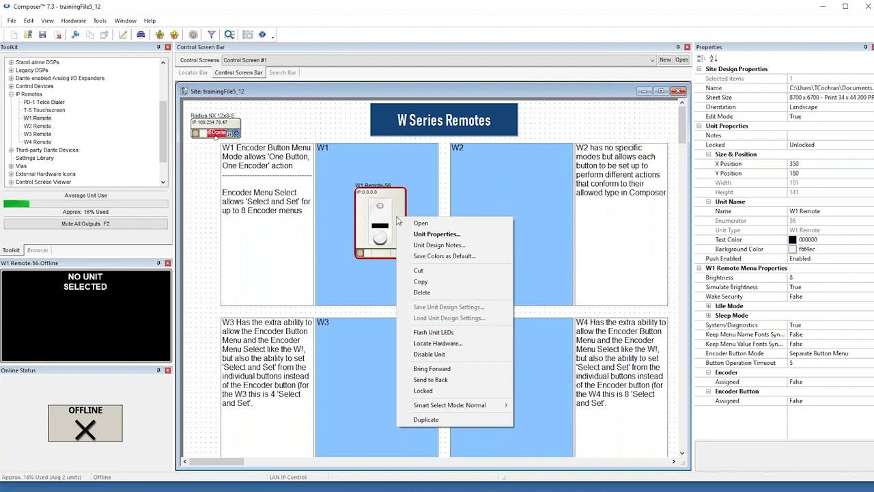
left_click(437, 233)
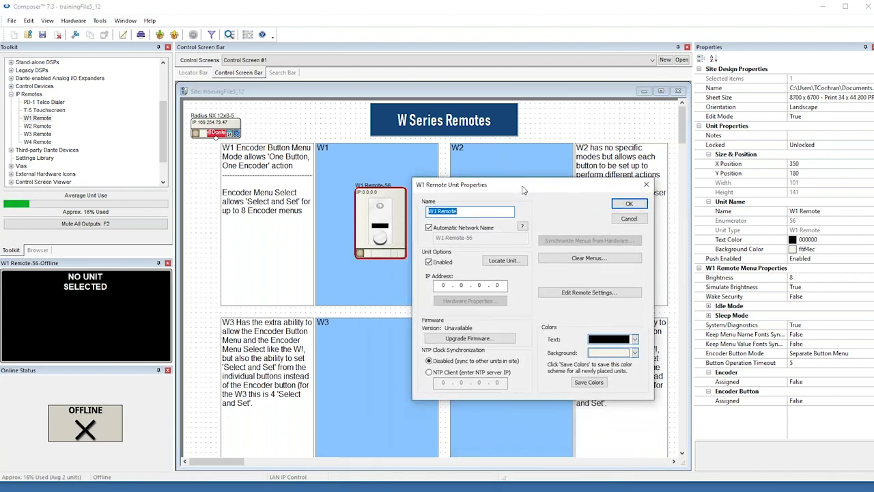
left_click(627, 220)
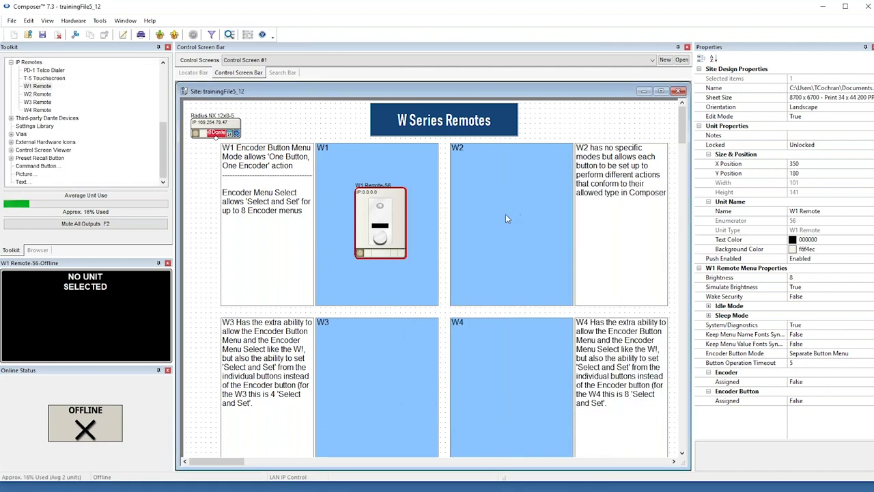
Open the W1 Remote to view its network diagnostics and simulator, and close the window
right_click(398, 227)
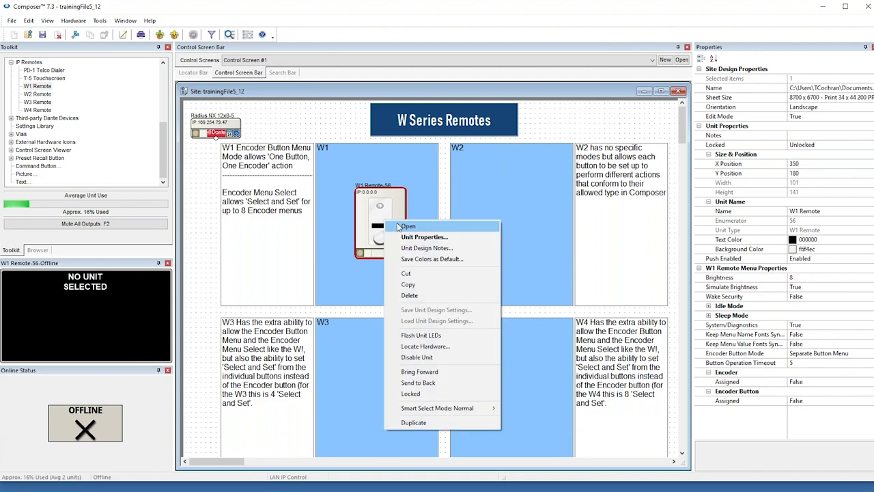
left_click(398, 226)
left_click_drag(400, 218, 590, 107)
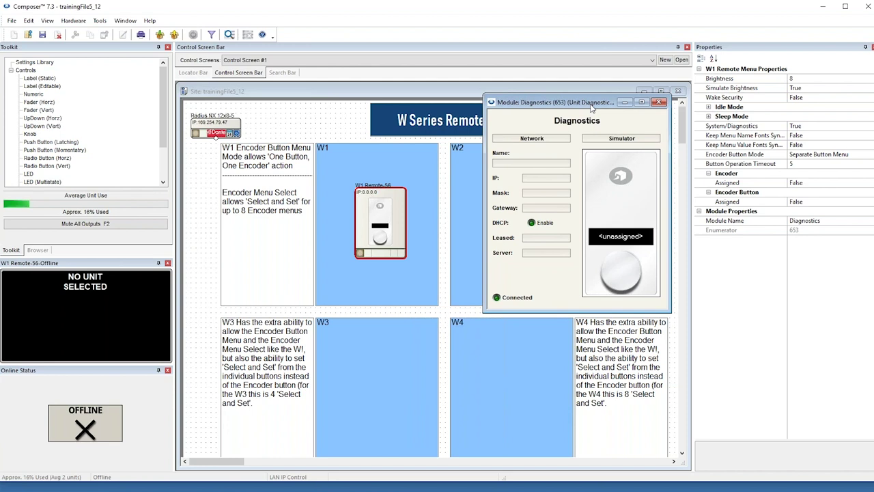
left_click(659, 102)
View the available network hardware for the W1 Remote and close the Locate Hardware dialog
right_click(403, 231)
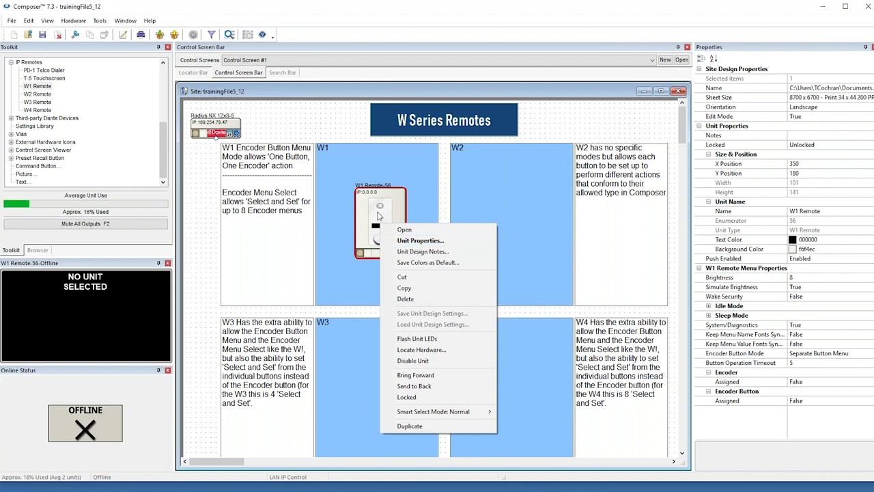
left_click(328, 271)
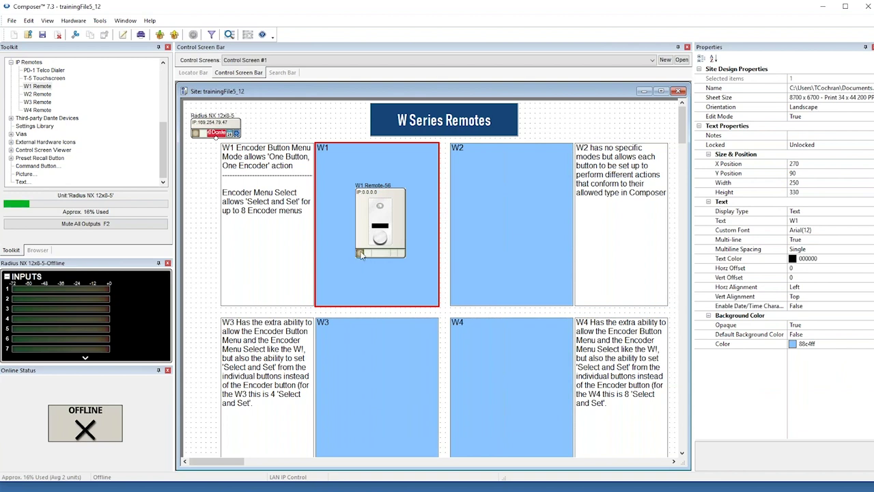
left_click(361, 254)
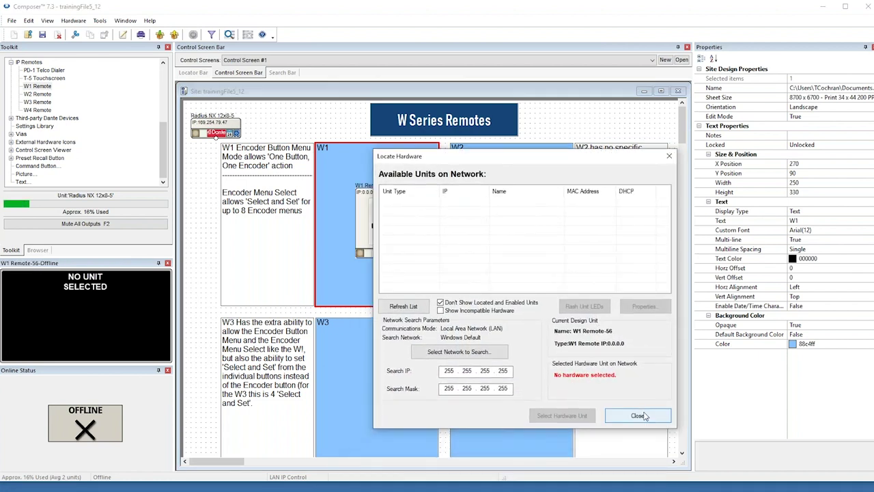
left_click(639, 415)
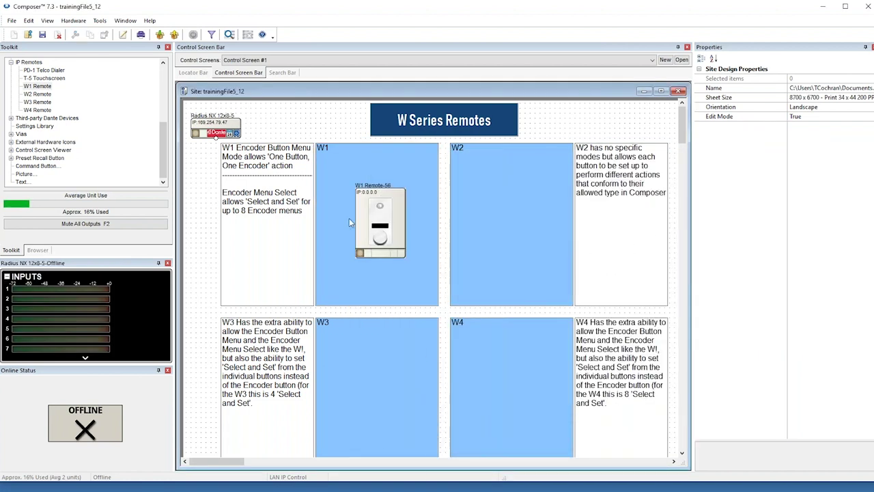
Examine the W1 Remote's encoder button modes, timeout choices and default menu styles in its remote settings, leaving them as they are
right_click(379, 225)
left_click(410, 239)
left_click_drag(461, 267, 559, 141)
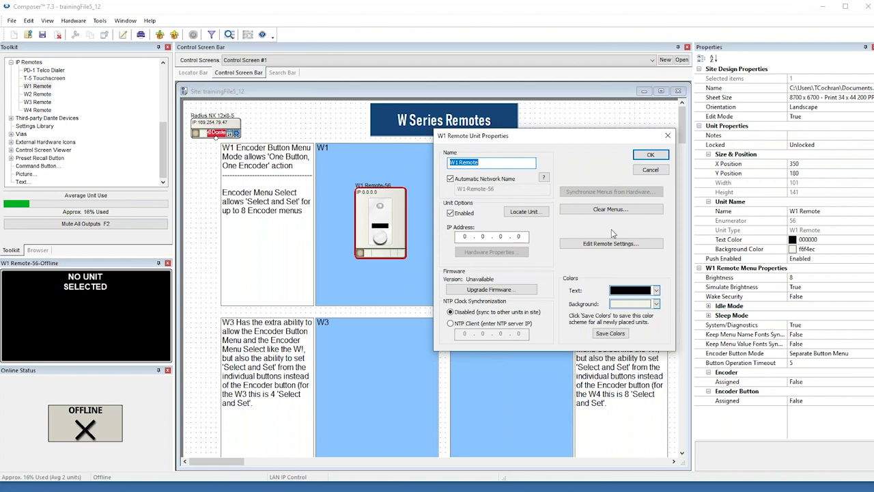
left_click(624, 244)
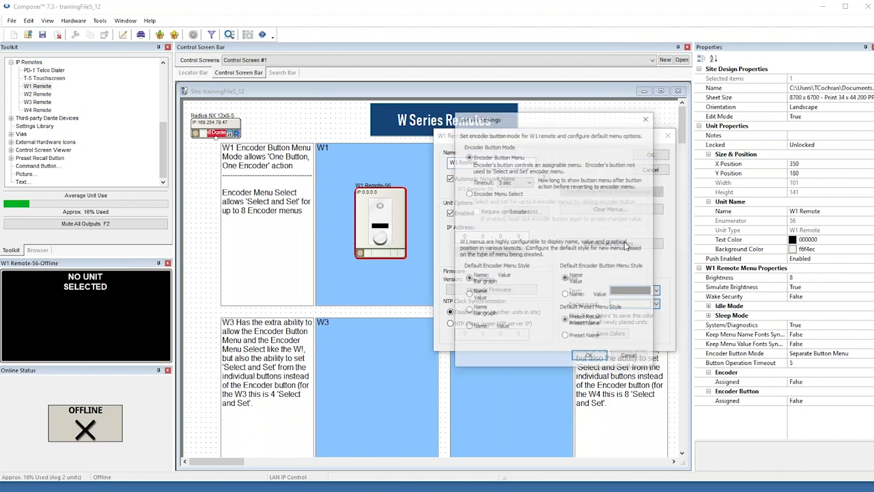
left_click_drag(566, 121, 552, 134)
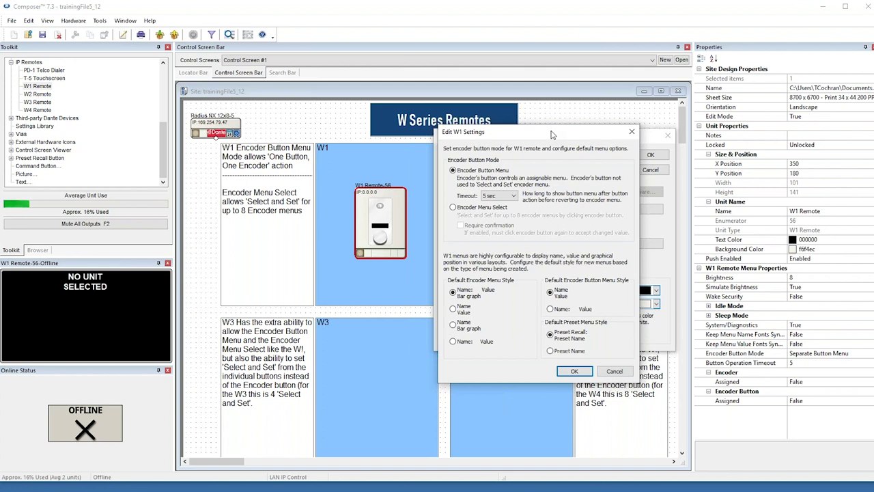
left_click_drag(553, 135, 582, 124)
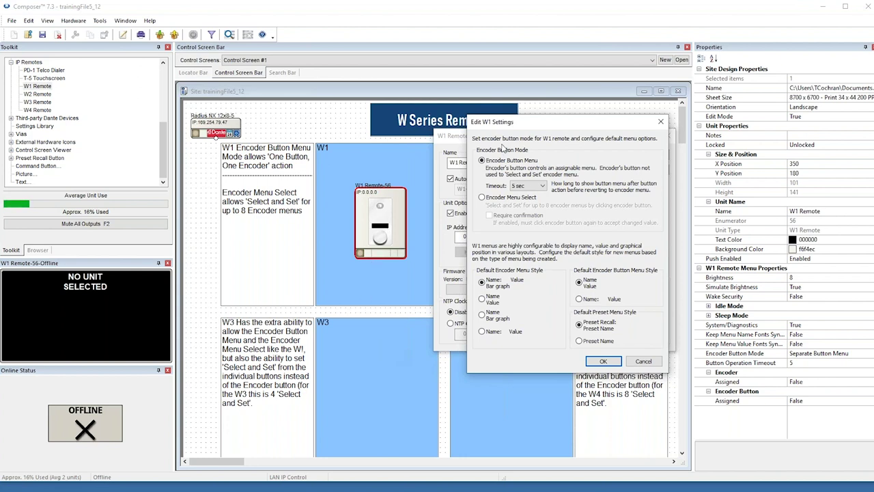
mouse_move(531, 125)
left_mouse_down()
mouse_move(518, 136)
mouse_move(531, 129)
left_mouse_up()
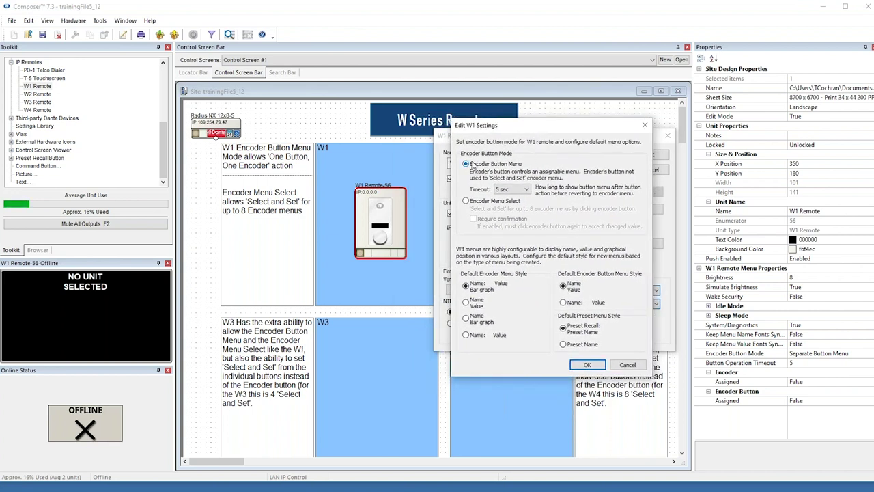
left_click(517, 191)
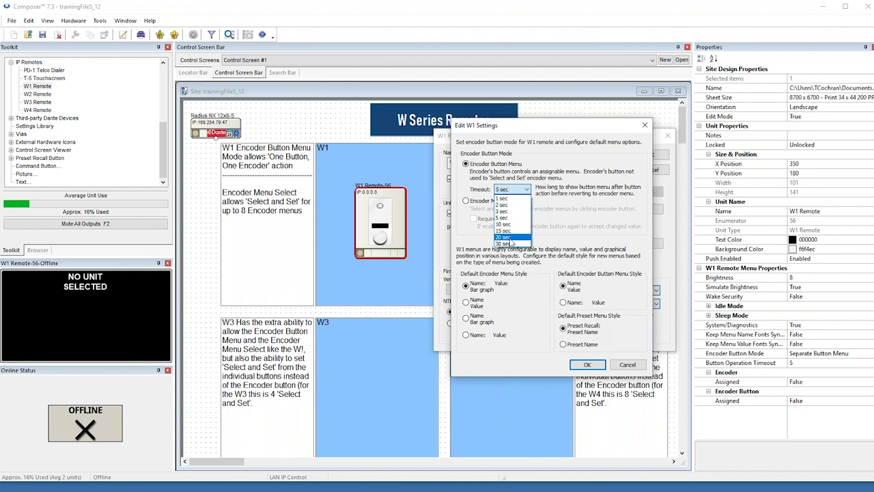
left_click(562, 226)
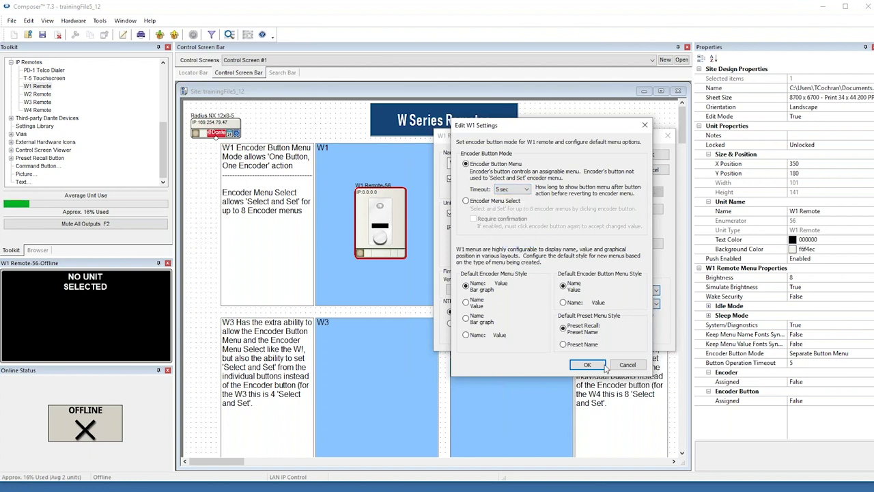
left_click(626, 365)
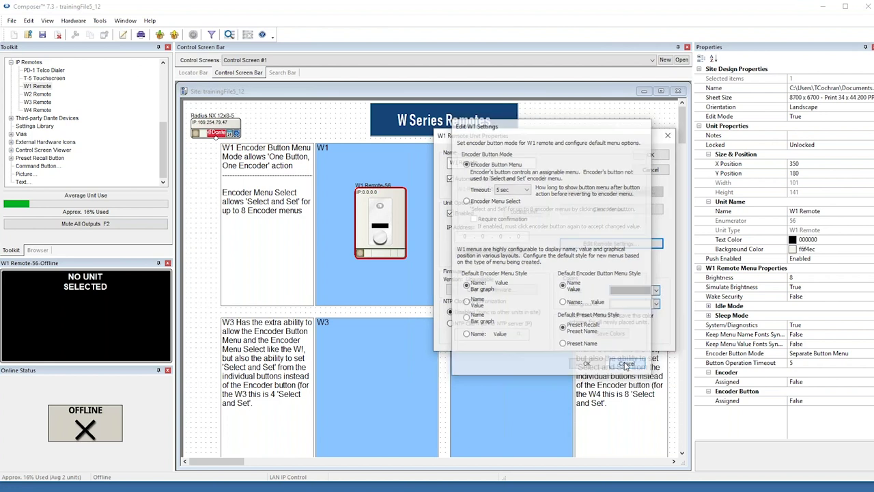
left_click(650, 155)
Open the W1 Remote's diagnostics and simulator window and place it clear of the W1 unit
right_click(372, 223)
left_click(389, 232)
left_click_drag(437, 213, 574, 111)
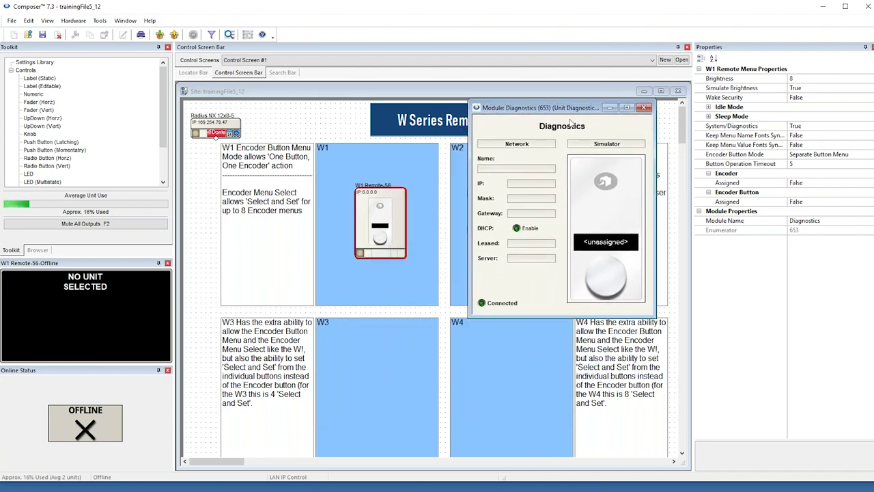
Open the Radius NX 12x8 unit's design and bring up the controls of the single-channel Gain module for W1 Remote-1
left_click(216, 134)
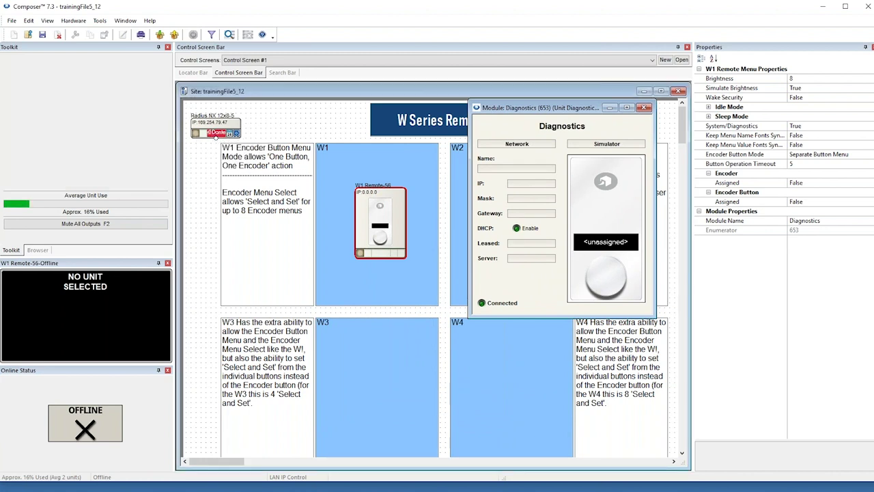
double_click(216, 133)
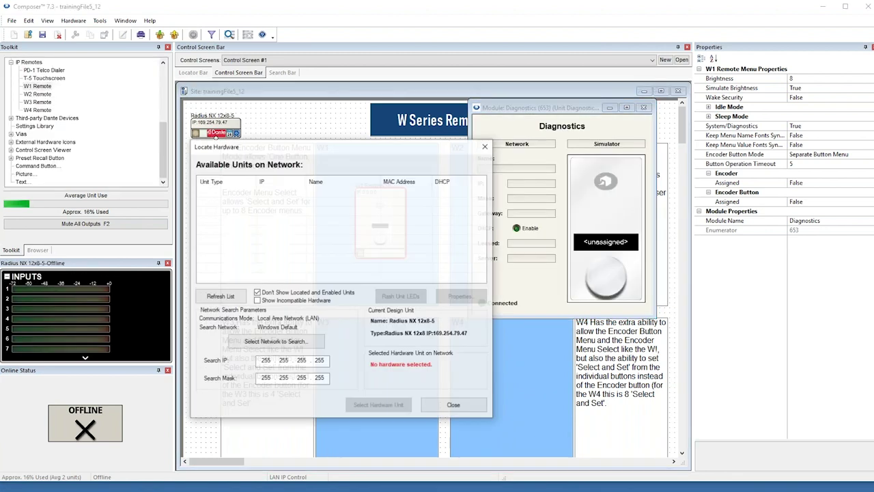
left_click(454, 405)
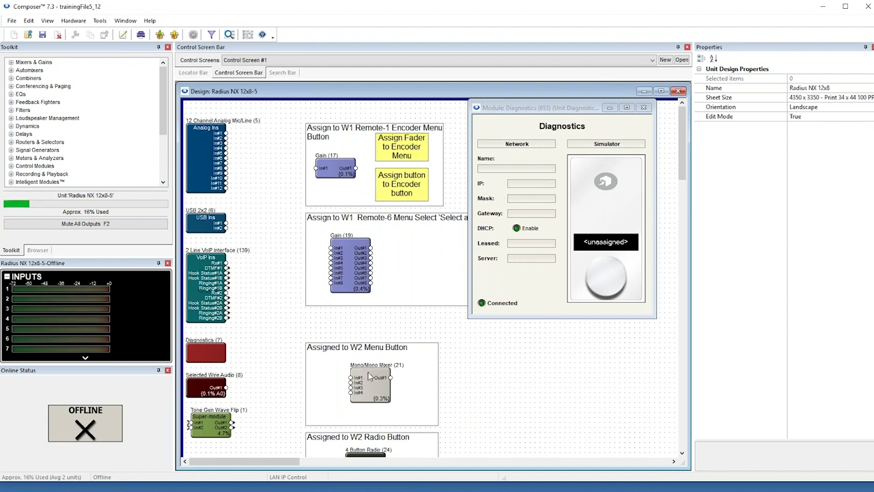
double_click(338, 170)
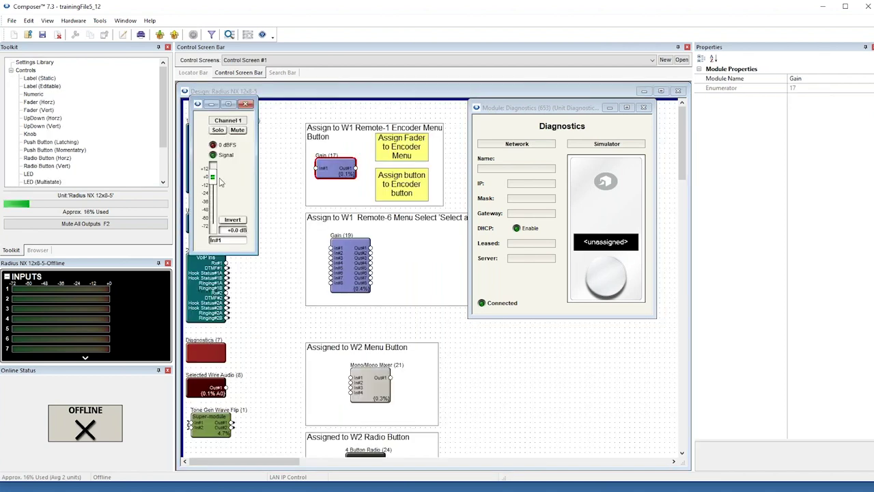
Assign the Gain module's channel 1 Mute to the W1 Remote's Encoder Button Menu with the next unused remote control number
right_click(240, 132)
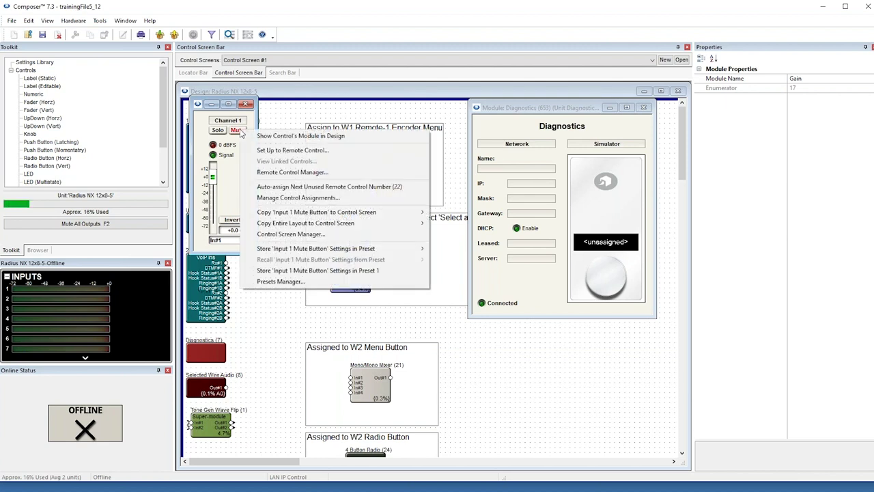
left_click(264, 153)
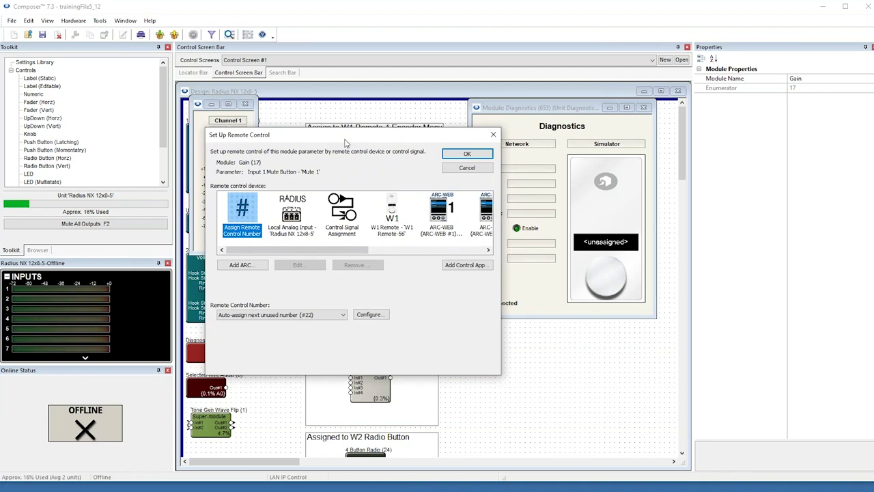
left_click_drag(345, 142, 349, 152)
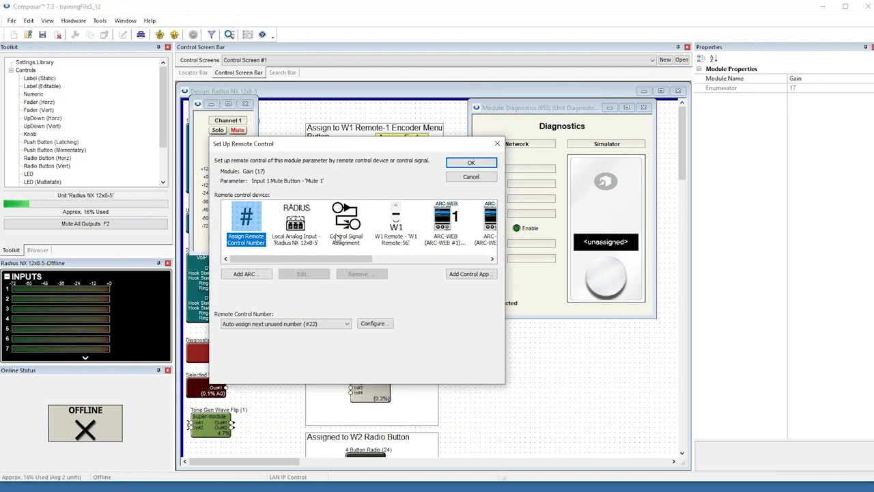
left_click_drag(299, 260, 323, 260)
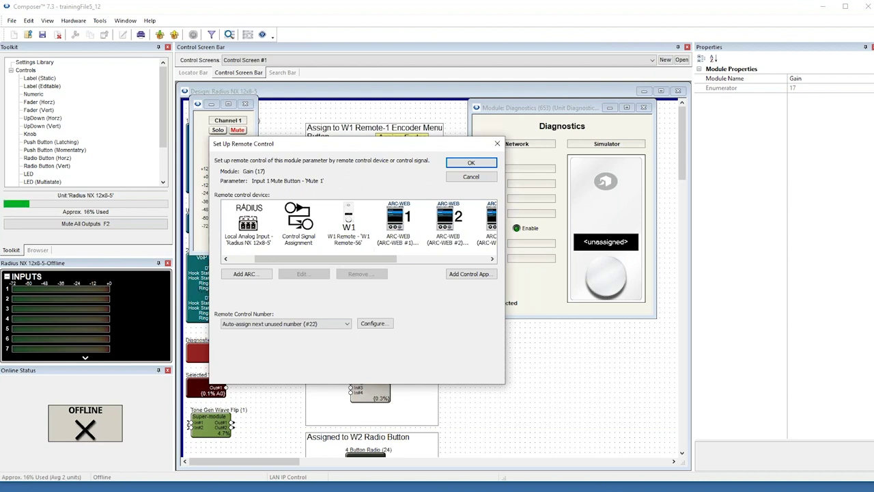
left_click(349, 229)
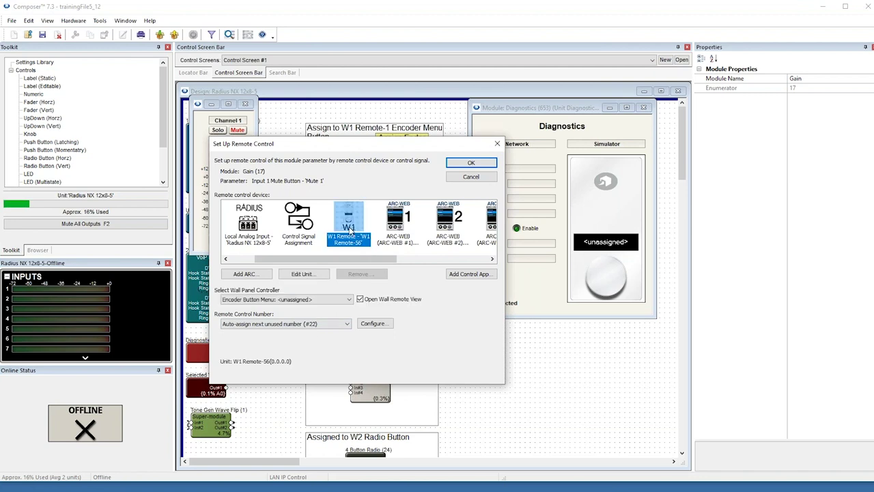
left_click(303, 303)
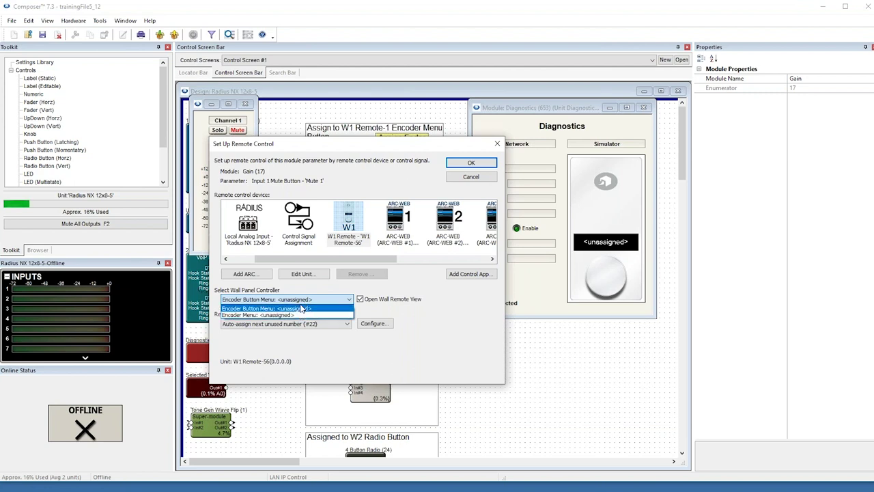
left_click(303, 308)
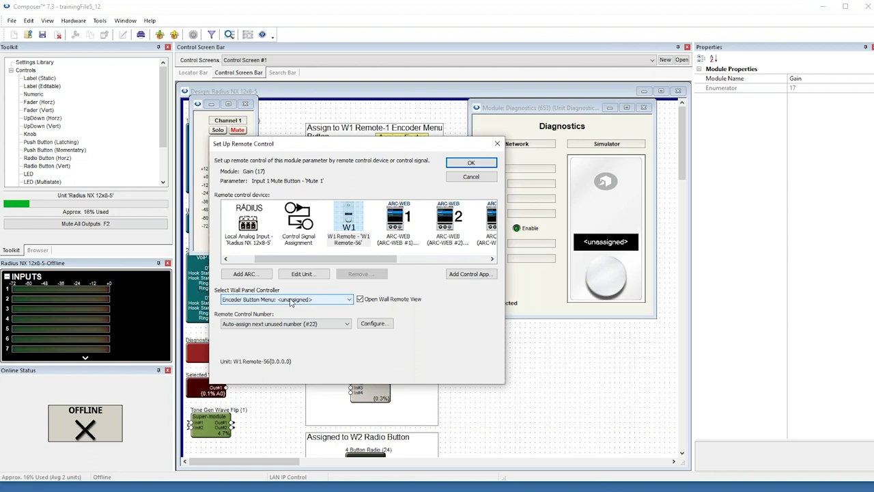
left_click(471, 163)
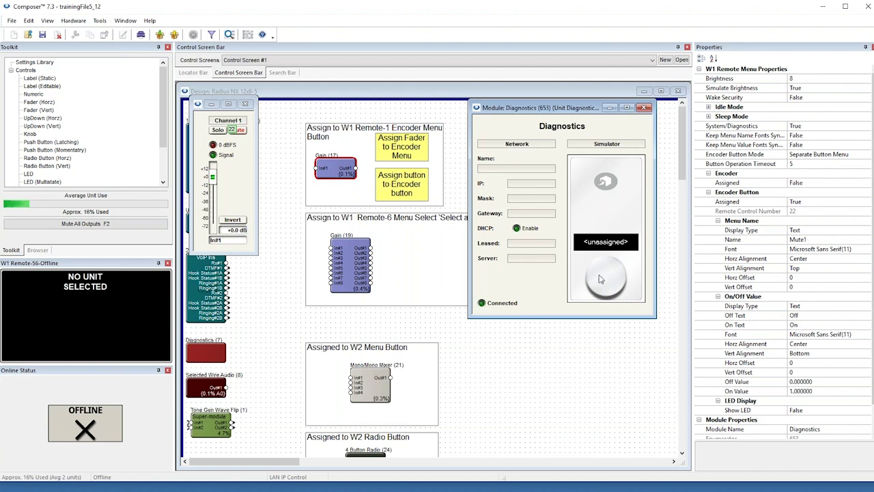
Test the mute assignment by operating the encoder button in the W1 simulator until the channel is muted
left_click(606, 280)
left_click(605, 280)
left_click(606, 280)
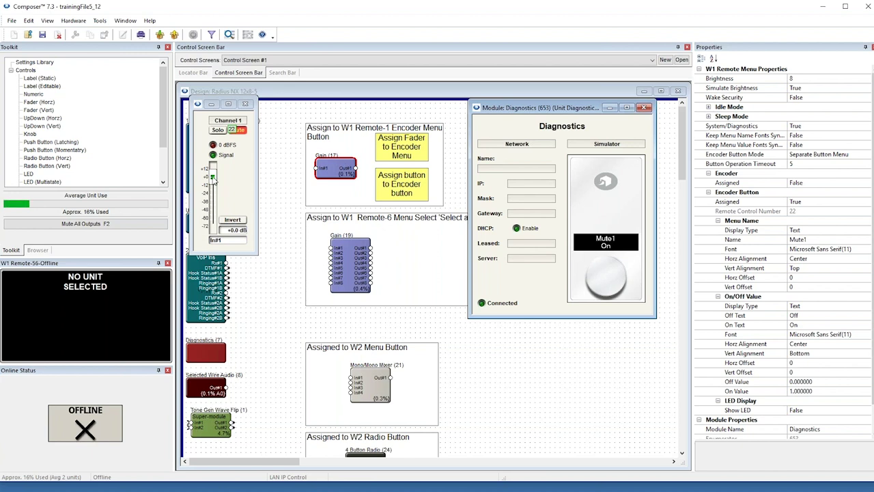
Assign the single-channel Gain module's channel 1 fader to the W1 Remote's Encoder Menu with the next unused remote control number, 23
right_click(213, 178)
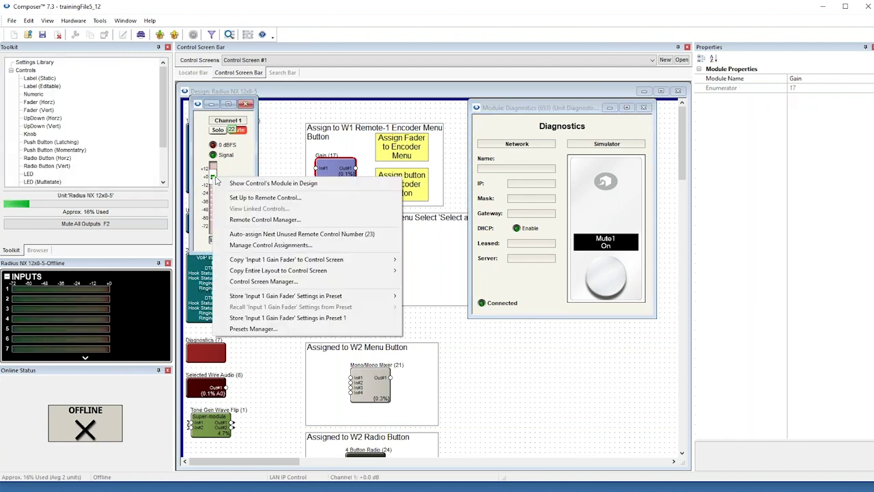
left_click(252, 198)
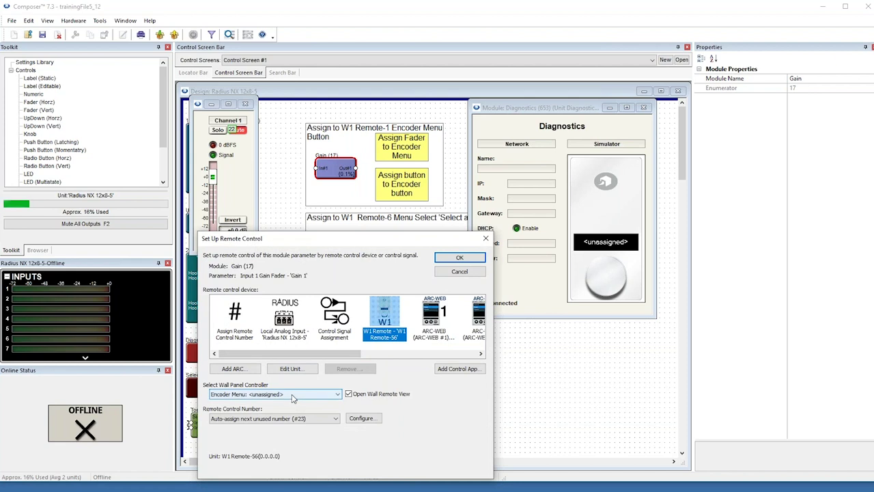
left_click(294, 396)
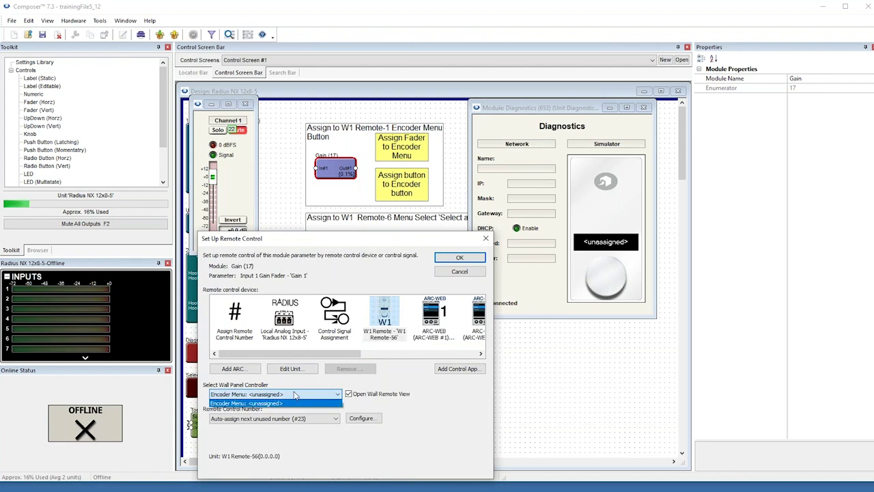
left_click(473, 262)
left_click(473, 263)
Test both assignments in the W1 simulator by turning the encoder until the gain is -6.0 dB and using its button to unmute the channel
scroll(602, 285, "up", 4)
scroll(603, 286, "down", 3)
left_click_drag(603, 285, 605, 317)
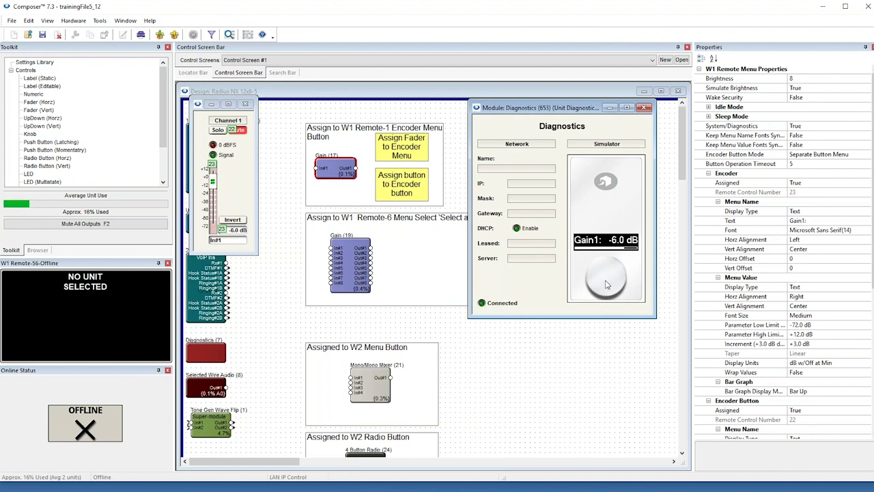
left_click(606, 284)
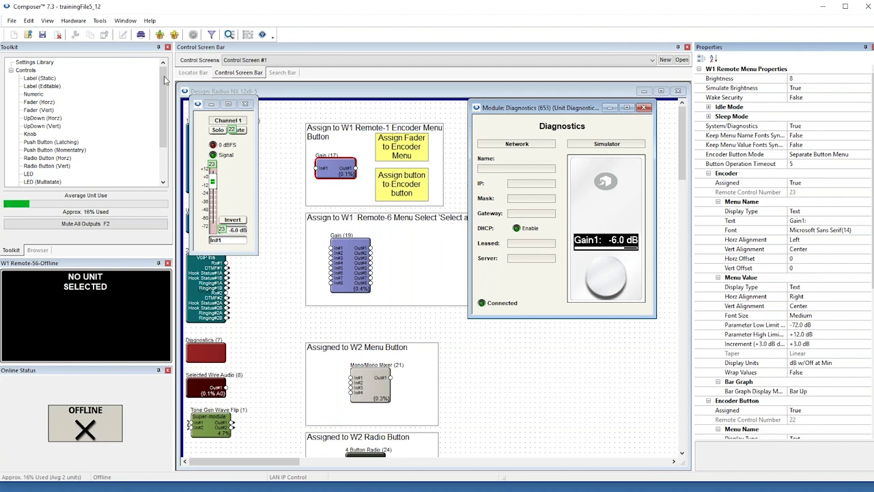
Remove all assigned remote control numbers from the site in the Remote Control Manager
left_click(99, 21)
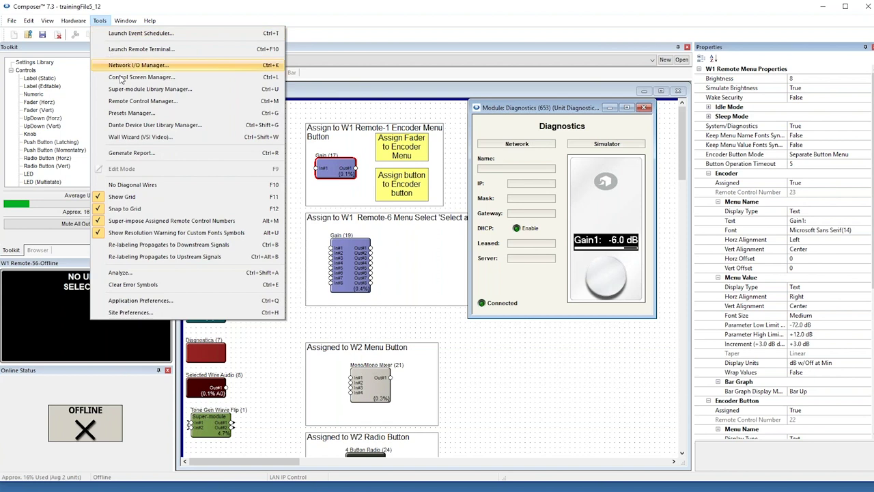
left_click(143, 100)
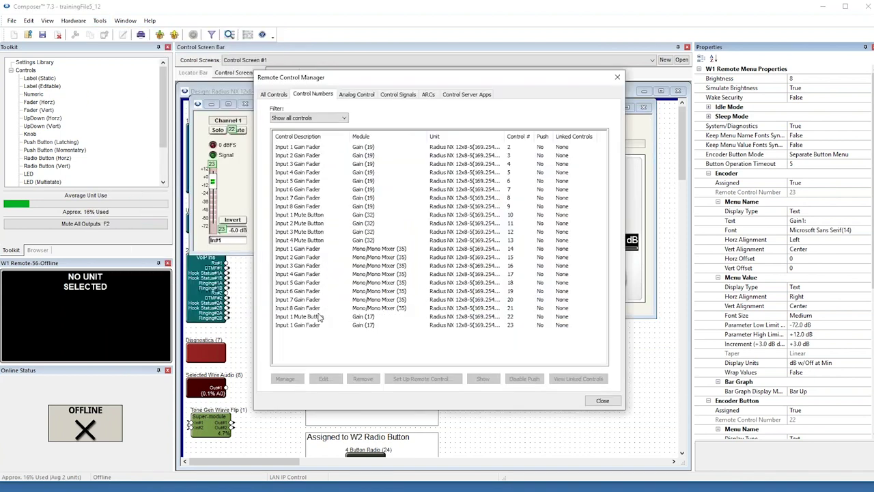
left_click(316, 148)
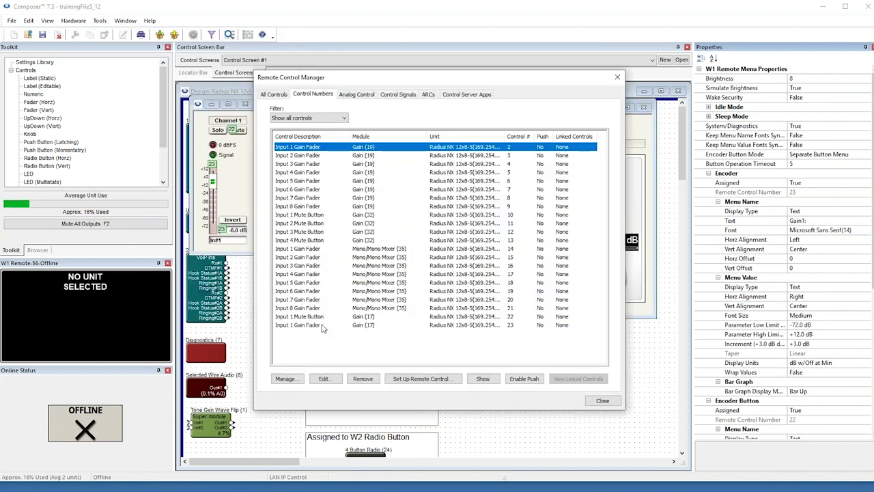
left_click(321, 326, "shift")
left_click(363, 379)
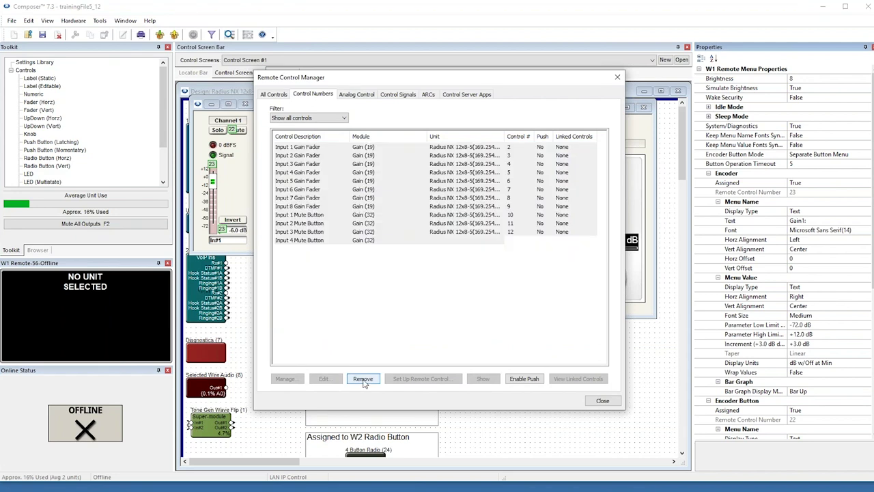
left_click(598, 402)
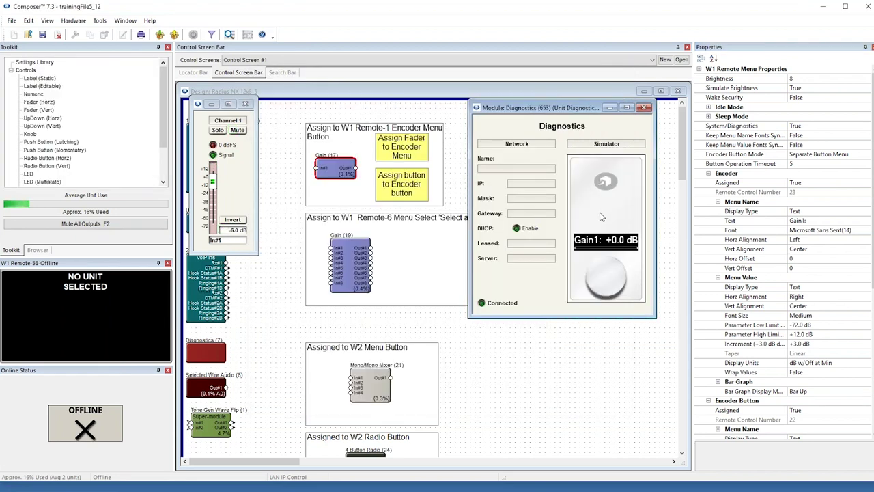
Clear all menus configured in the W1 Remote through its unit properties and accept the change
right_click(600, 214)
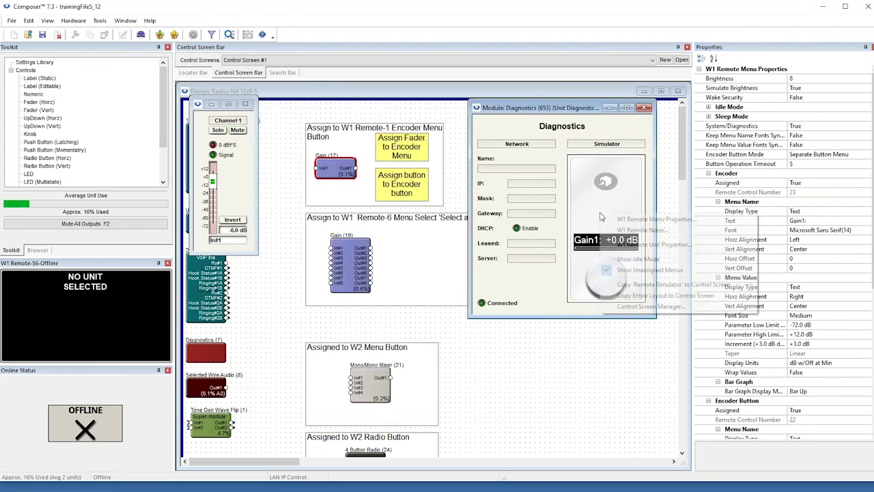
left_click(632, 246)
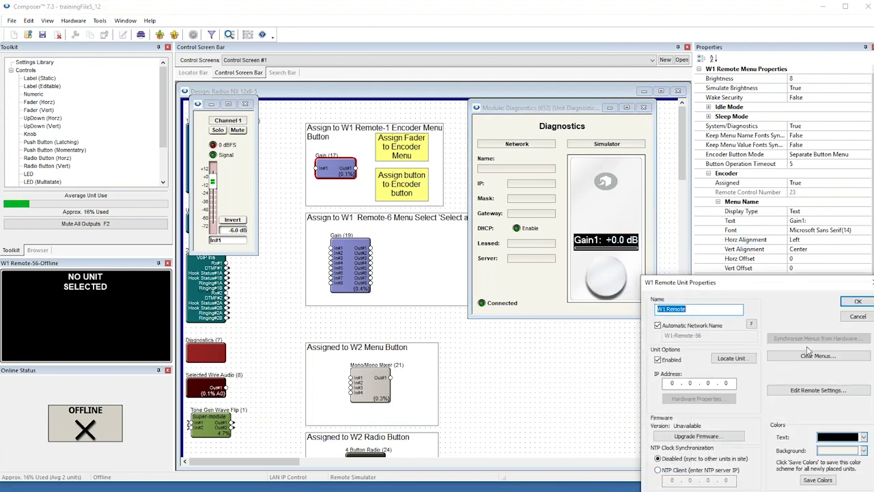
left_click(790, 354)
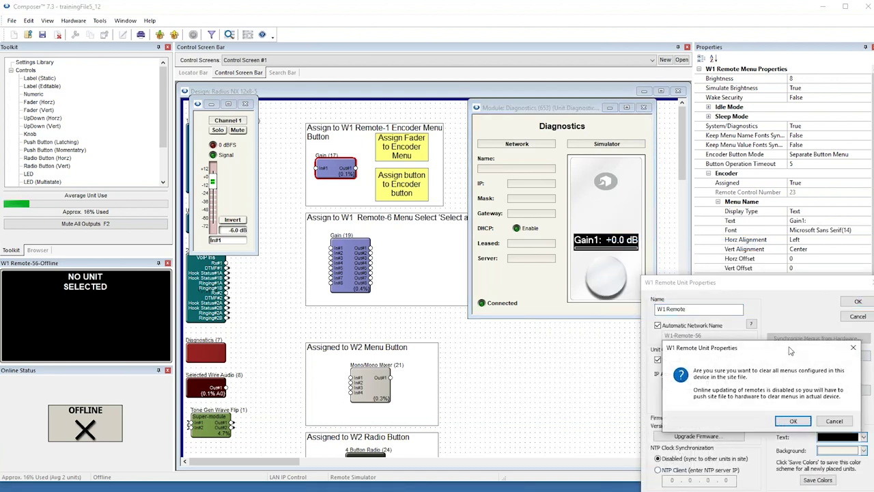
left_click(790, 422)
left_click(823, 414)
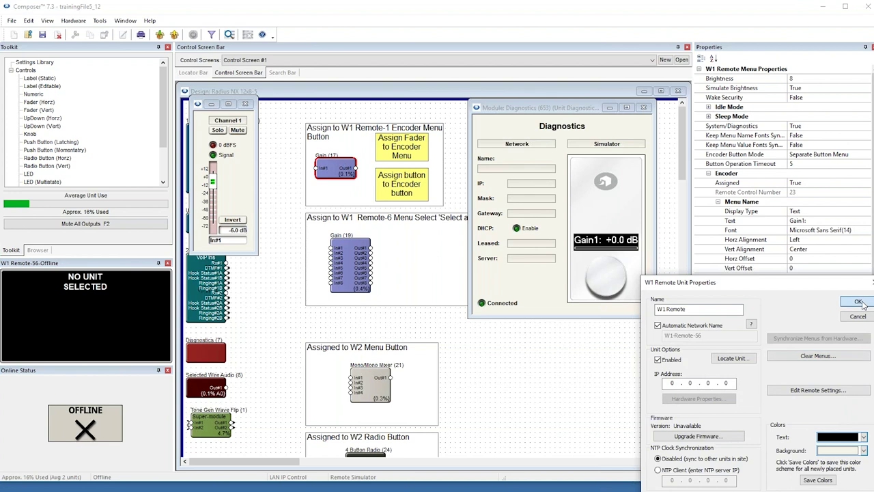
left_click(858, 301)
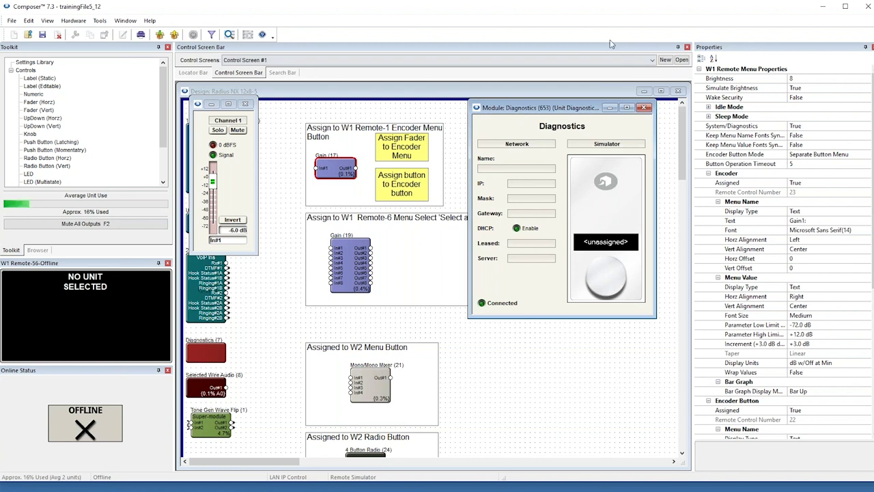
Open the W1 Remote's unit properties and bring up its remote settings for editing
right_click(592, 200)
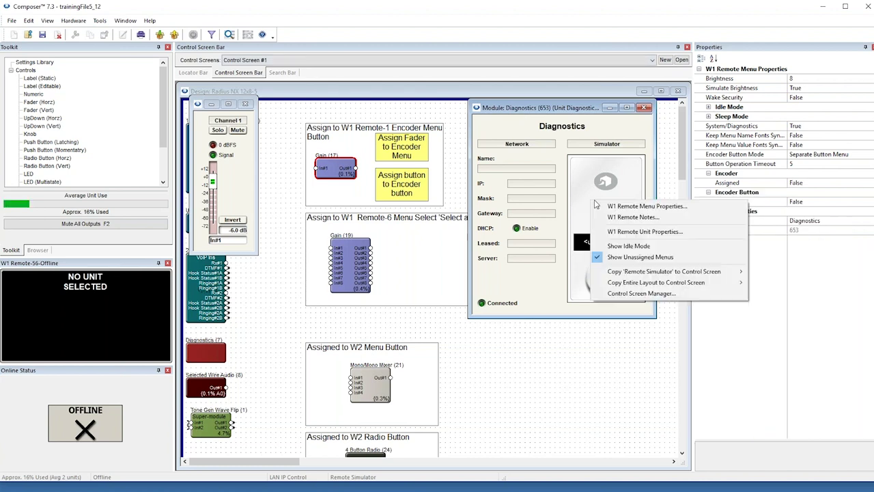
left_click(614, 231)
left_click_drag(749, 276, 501, 188)
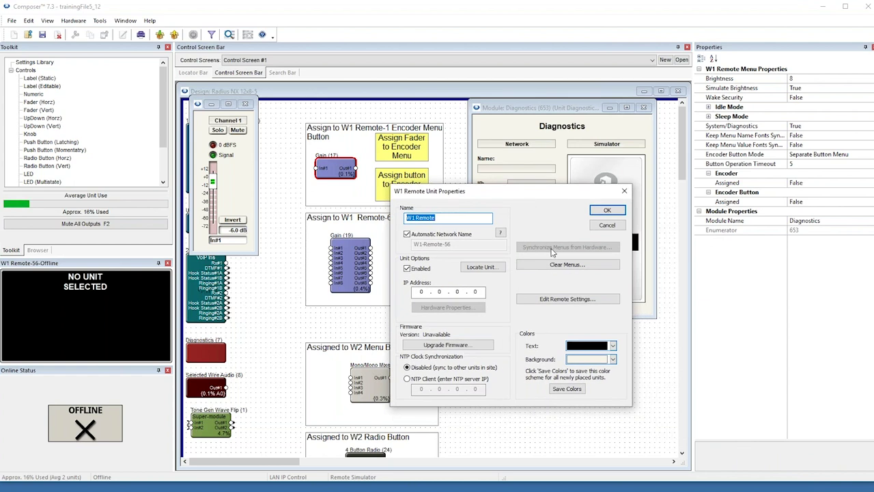
left_click(568, 300)
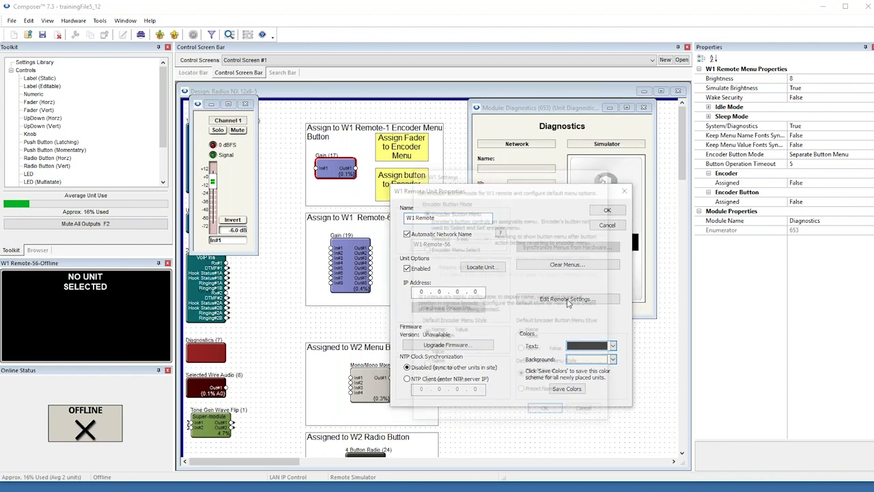
left_click_drag(533, 175, 561, 147)
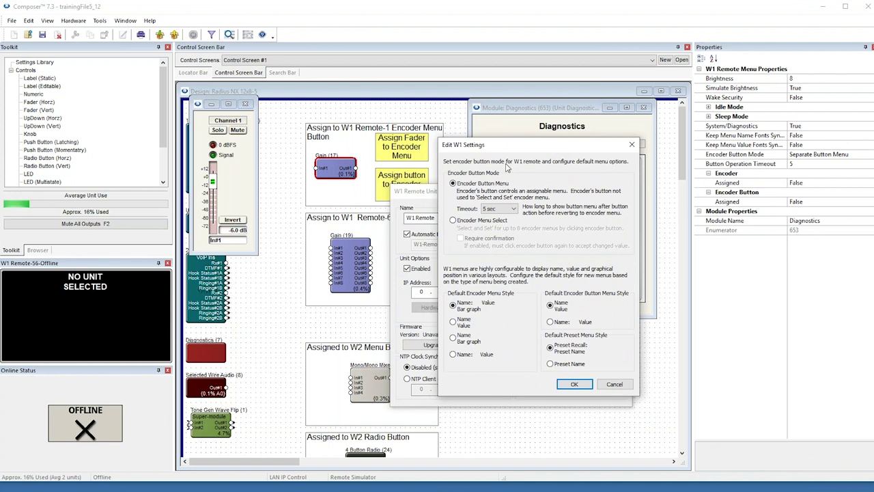
Compare the Encoder Menu Select and Encoder Button Menu modes and look over the button menu's timeout choices
left_click(453, 221)
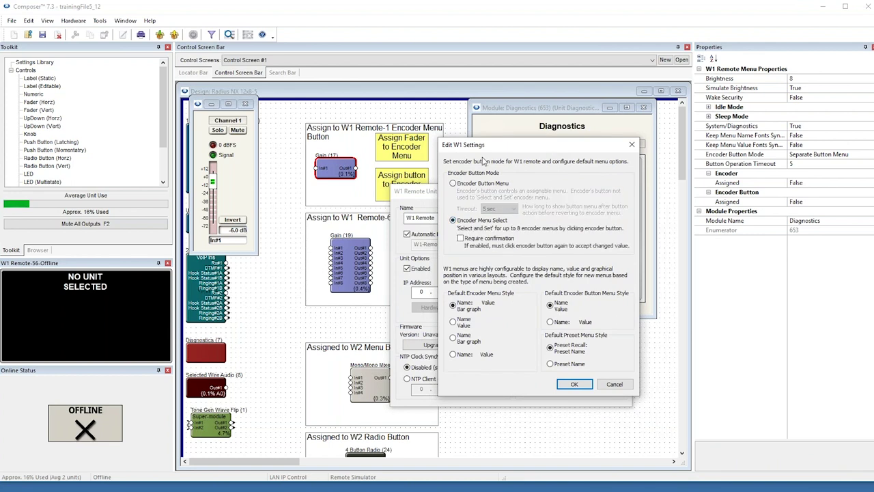
left_click(453, 185)
left_click(502, 208)
left_click(571, 189)
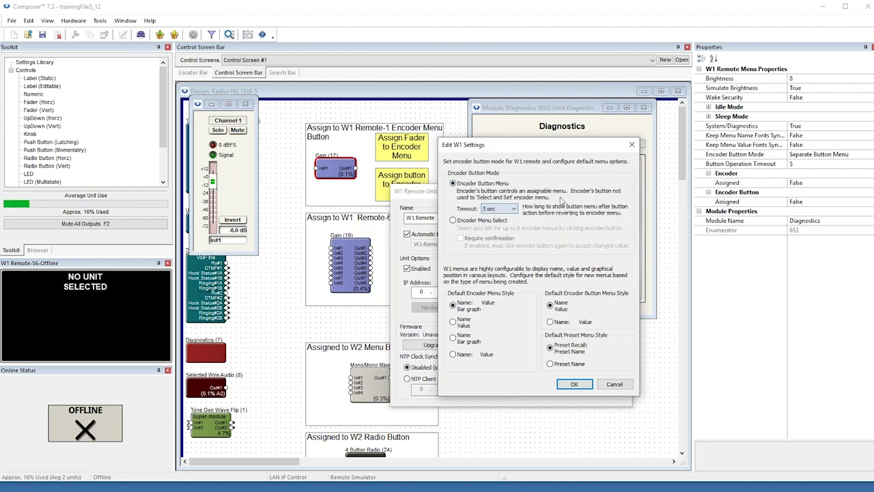
Set the W1 Remote's encoder button mode to Encoder Menu Select without requiring confirmation and apply the unit properties
left_click(453, 223)
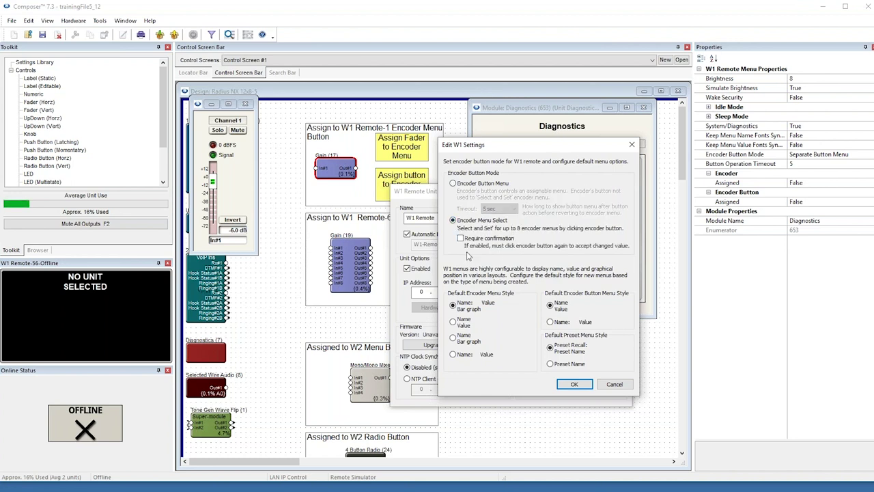
left_click(576, 384)
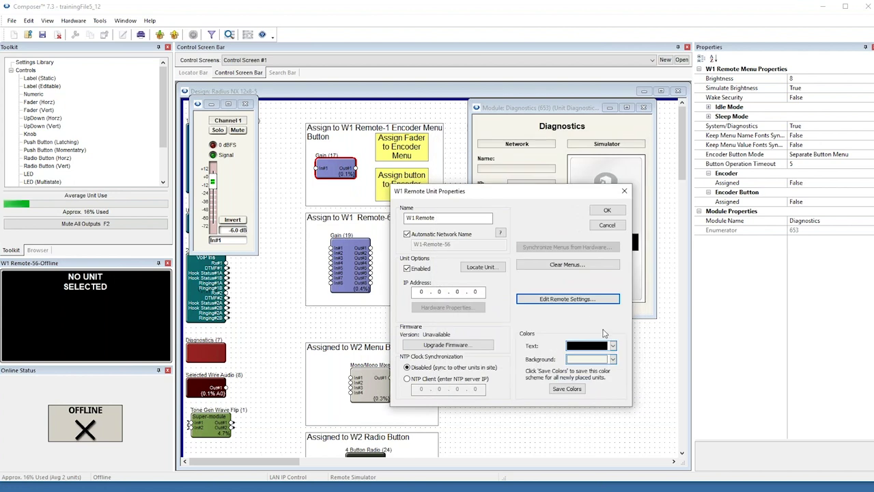
left_click(604, 211)
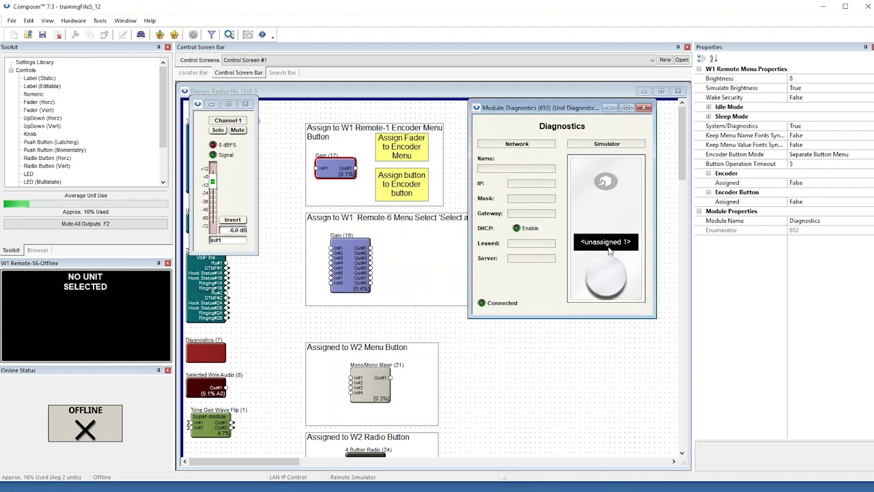
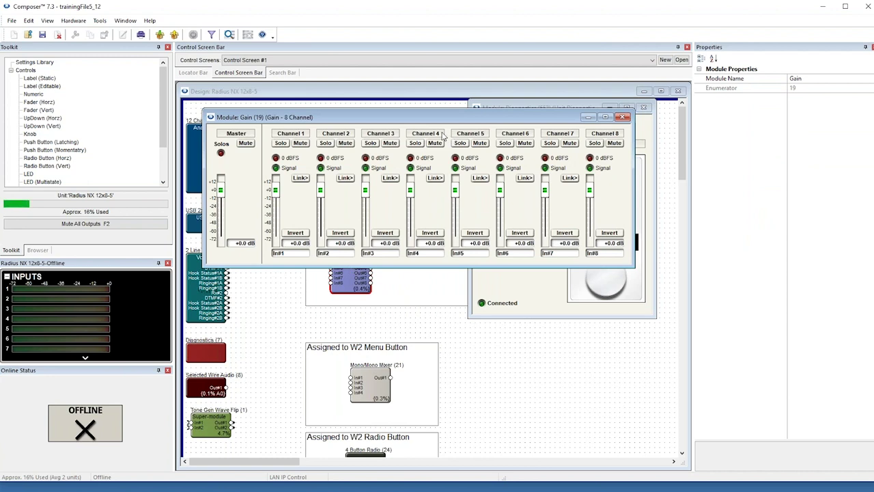
Assign the 8-channel Gain module's channel 1 fader to the W1 Remote's Encoder Menu #1 with the next unused remote control number, 2
left_click_drag(408, 117, 401, 106)
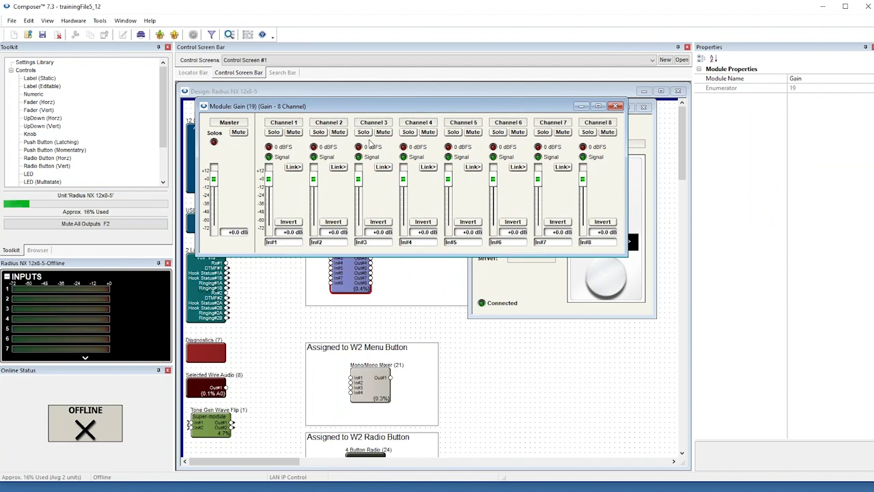
right_click(270, 180)
left_click(292, 200)
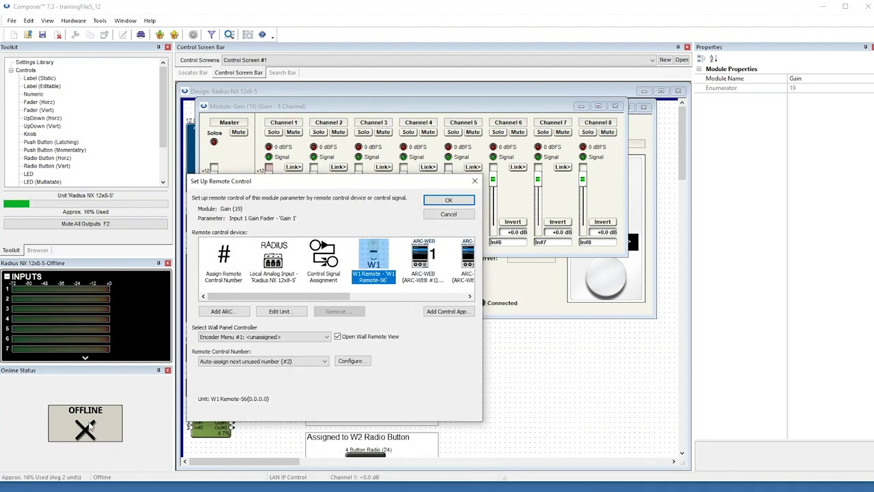
left_click(236, 337)
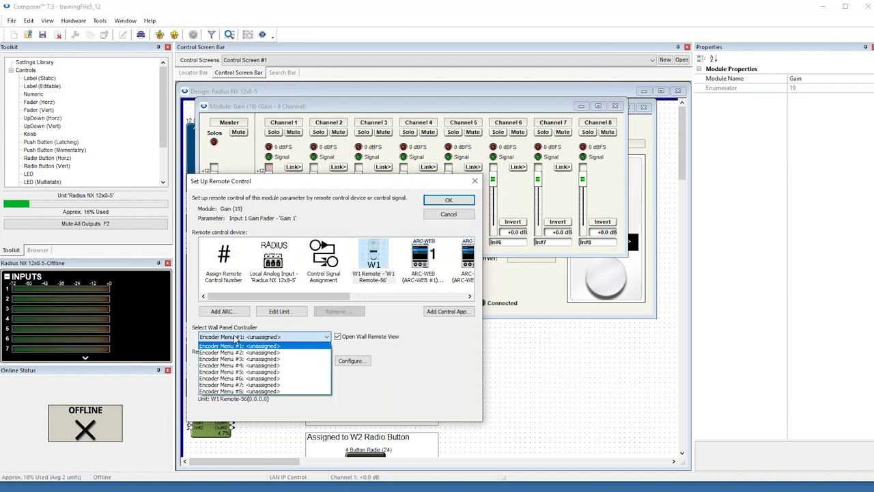
left_click(405, 378)
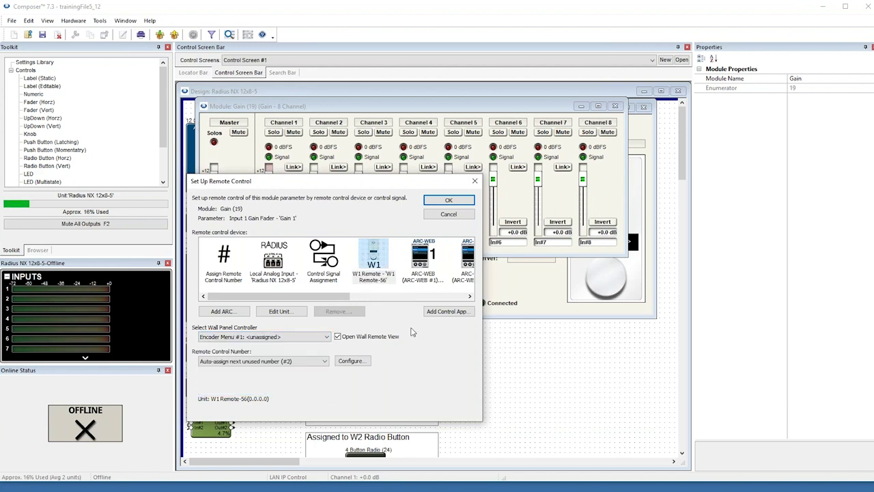
left_click(441, 201)
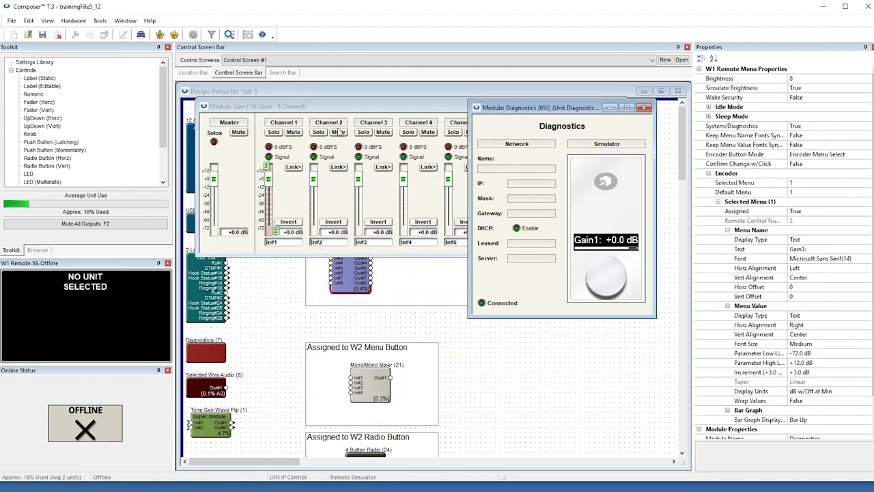
Assign the 8-channel Gain module's channel 2 to 8 faders, in order, to the W1 Remote's remaining encoder menus
left_click_drag(545, 112, 503, 269)
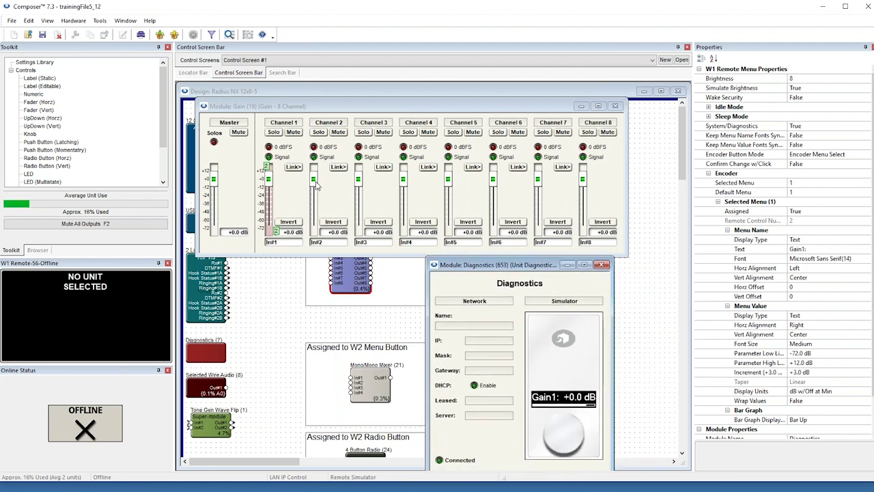
right_click(316, 184)
left_click(361, 199)
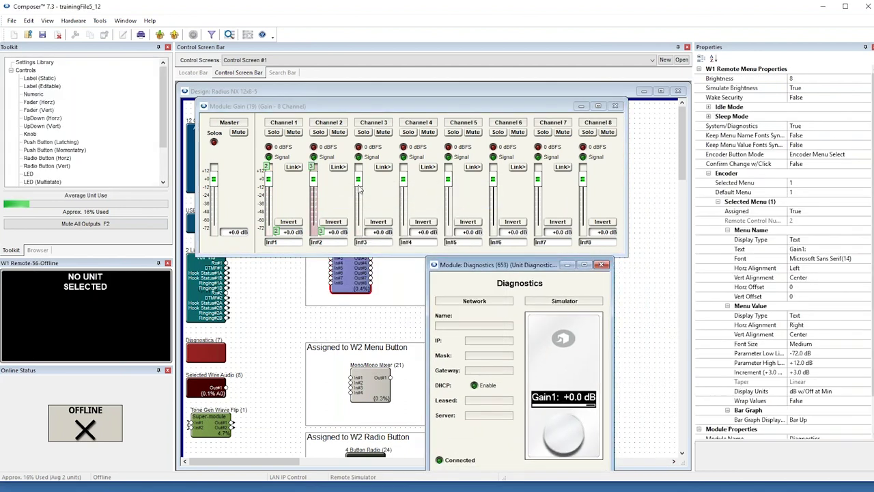
right_click(360, 190)
left_click(380, 198)
right_click(404, 185)
left_click(411, 198)
right_click(449, 191)
left_click(460, 196)
right_click(493, 186)
left_click(509, 200)
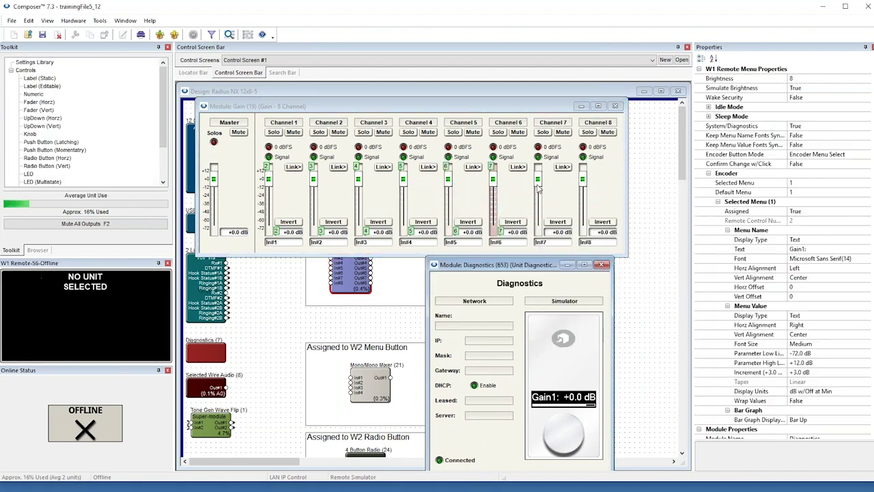
right_click(538, 190)
left_click(553, 199)
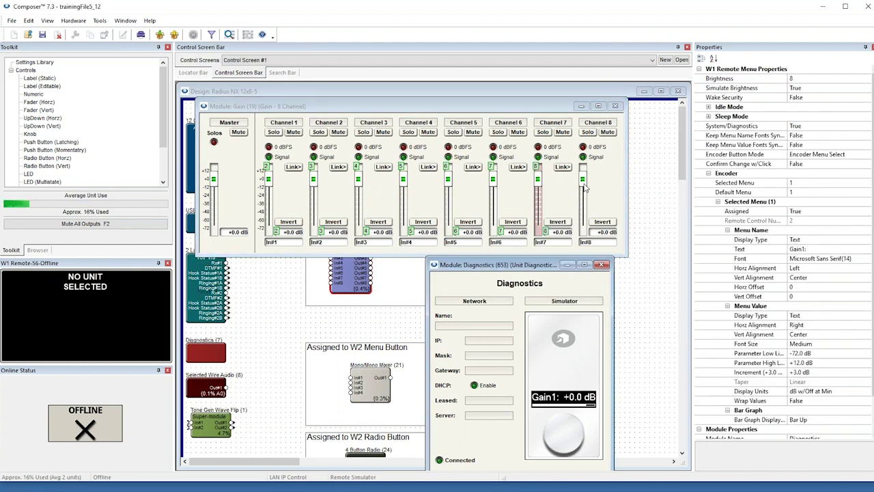
right_click(584, 186)
left_click(599, 199)
Test the W1 Remote simulator by stepping through its encoder menus and changing the channel 5 and 6 gains
left_click_drag(539, 266, 559, 147)
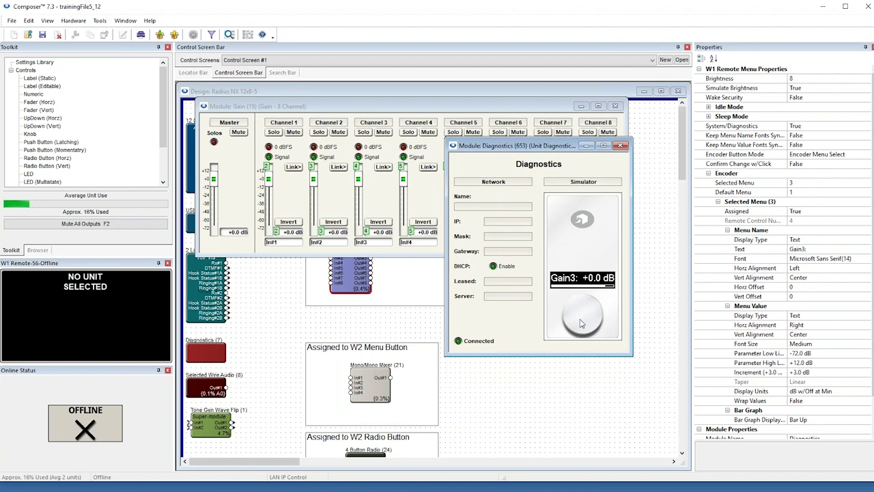
scroll(581, 323, "down", 1)
scroll(581, 323, "down", 1)
left_click_drag(519, 145, 513, 238)
scroll(577, 409, "up", 1)
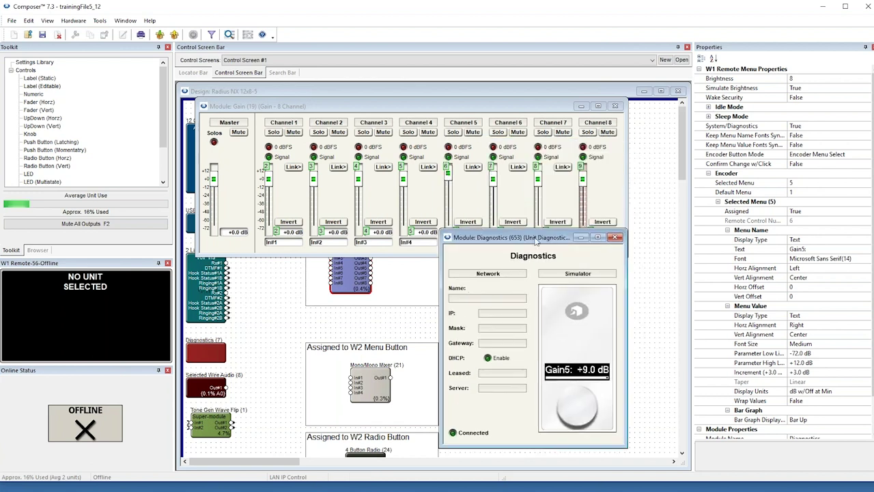
scroll(577, 429, "down", 1)
scroll(577, 420, "down", 1)
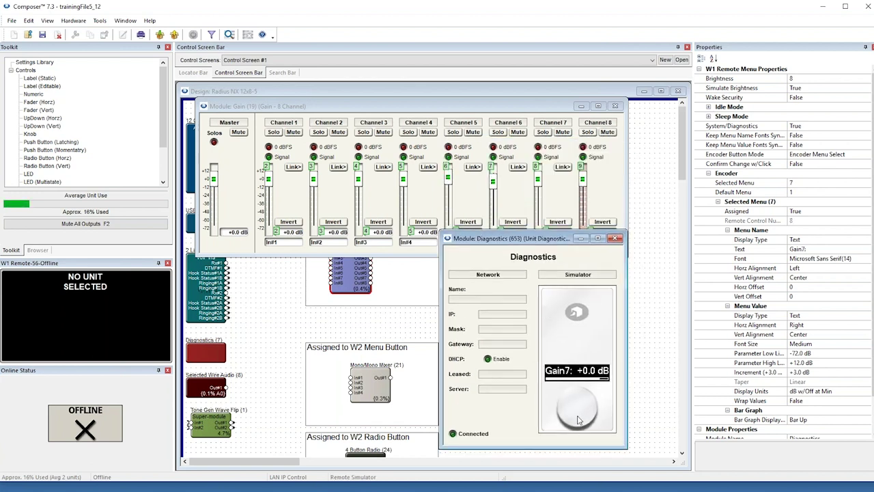
scroll(574, 422, "down", 1)
Close the W1 simulator, Gain module and Radius design, and place a W2 Remote in the site's W2 area
left_click(617, 239)
left_click(615, 106)
left_click(678, 90)
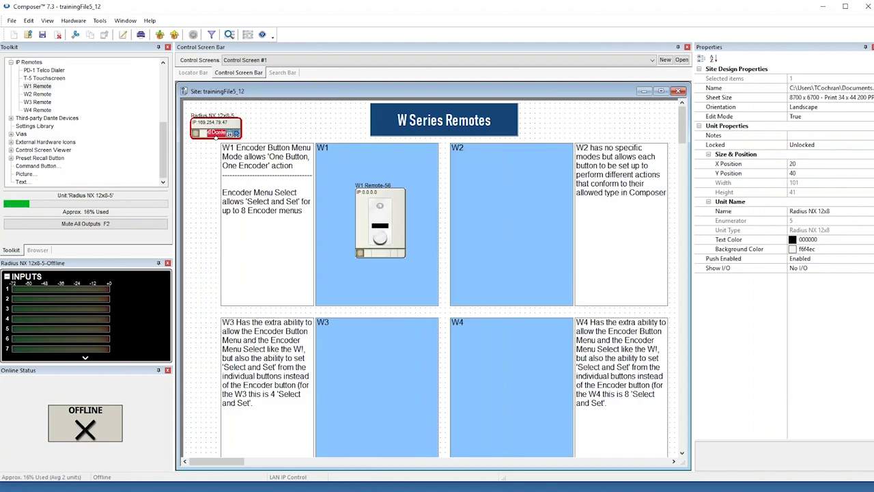
left_click_drag(37, 94, 505, 228)
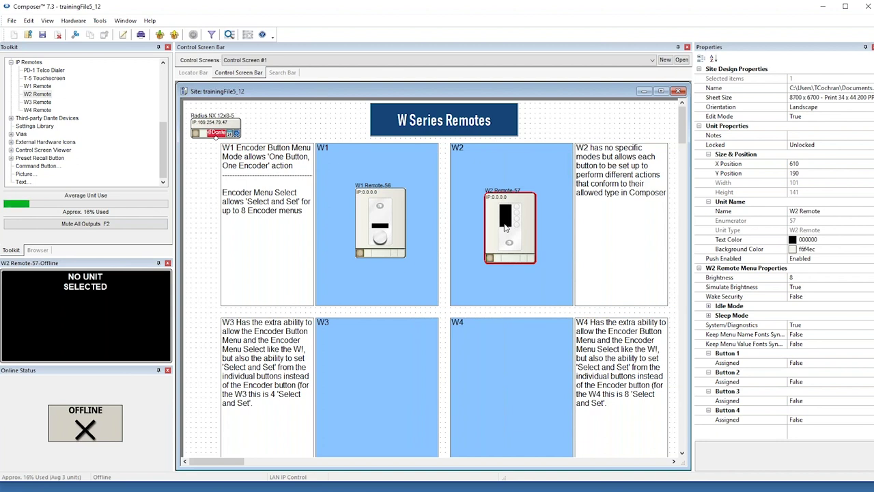
double_click(214, 134)
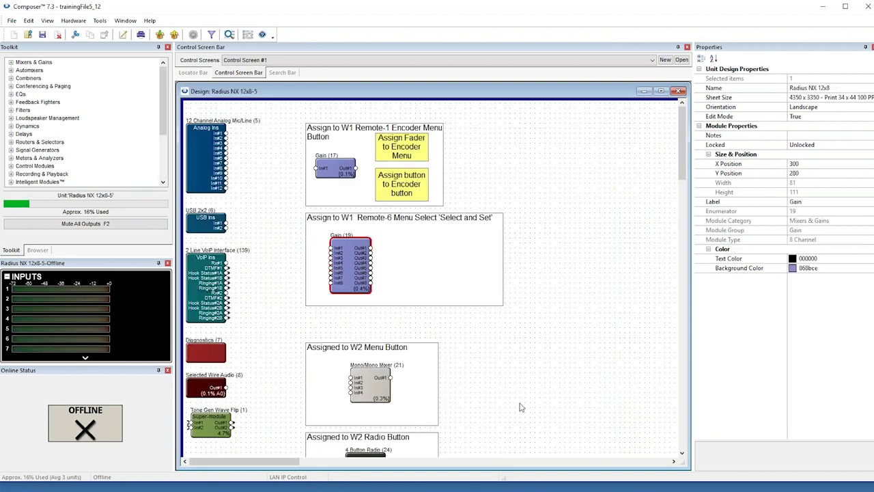
scroll(538, 354, "down", 4)
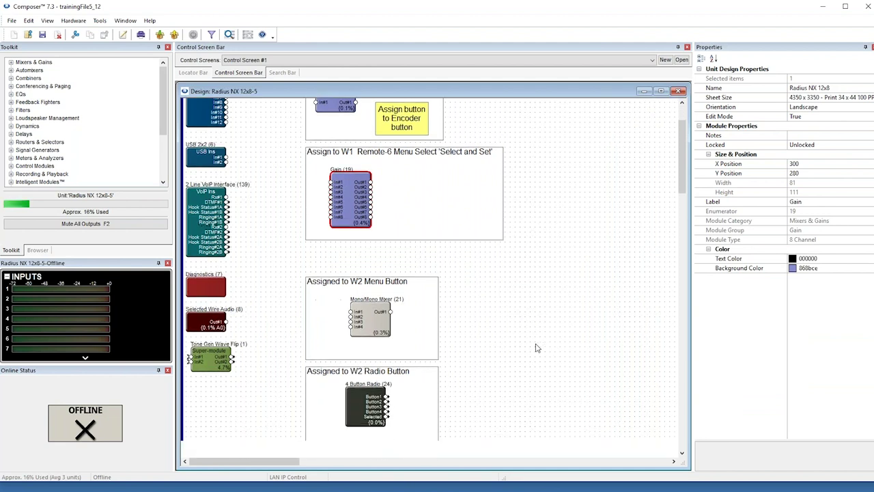
left_click(381, 274)
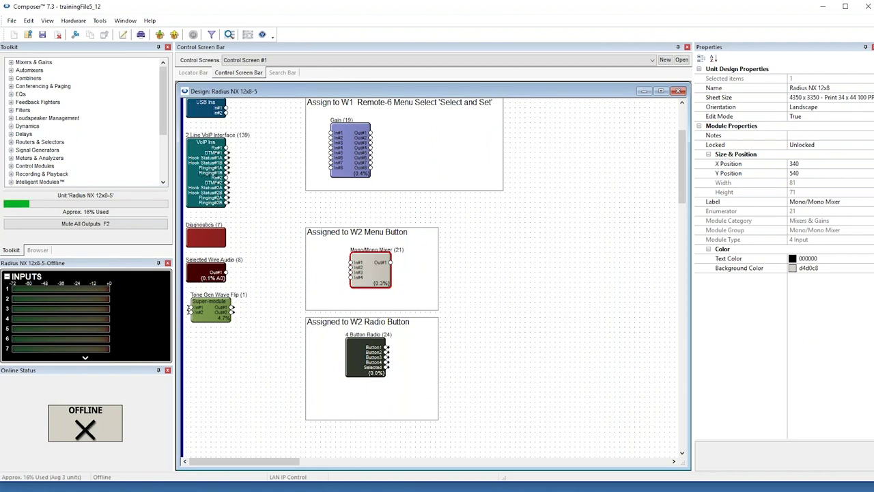
double_click(372, 270)
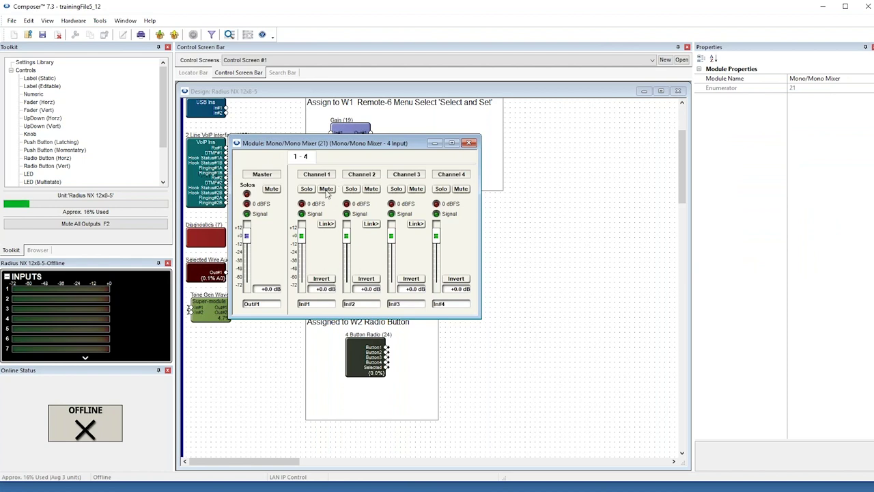
right_click(328, 192)
left_click(347, 213)
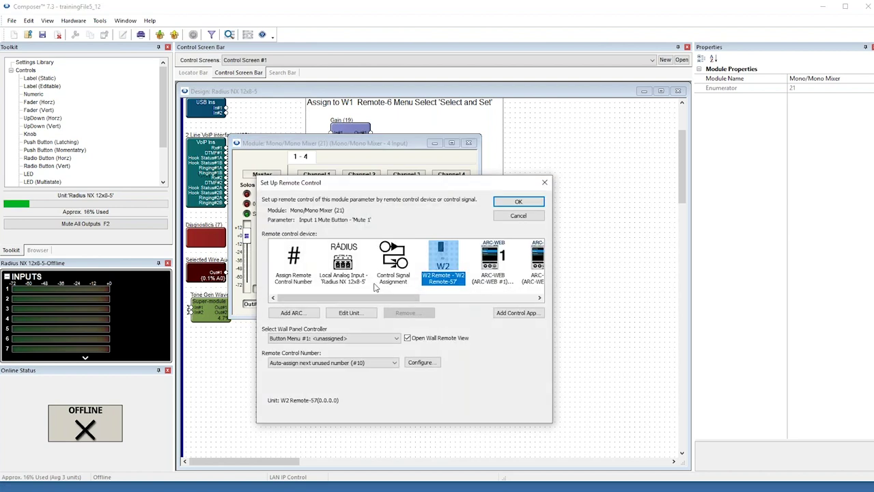
mouse_move(386, 299)
left_mouse_down()
mouse_move(400, 301)
mouse_move(388, 292)
mouse_move(402, 293)
mouse_move(388, 294)
left_mouse_up()
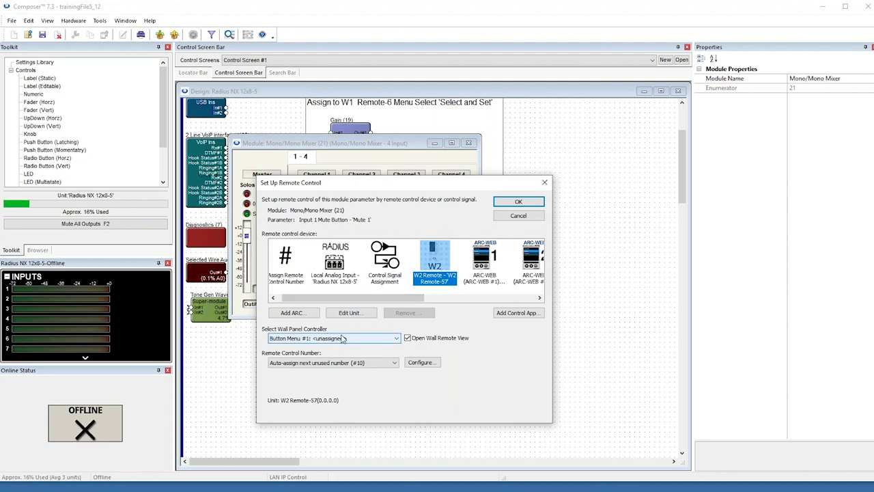
left_click(353, 339)
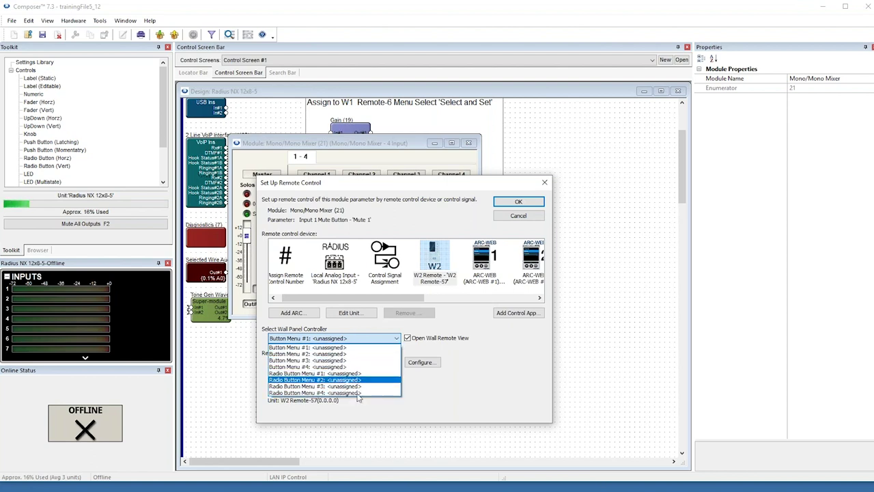
left_click(335, 348)
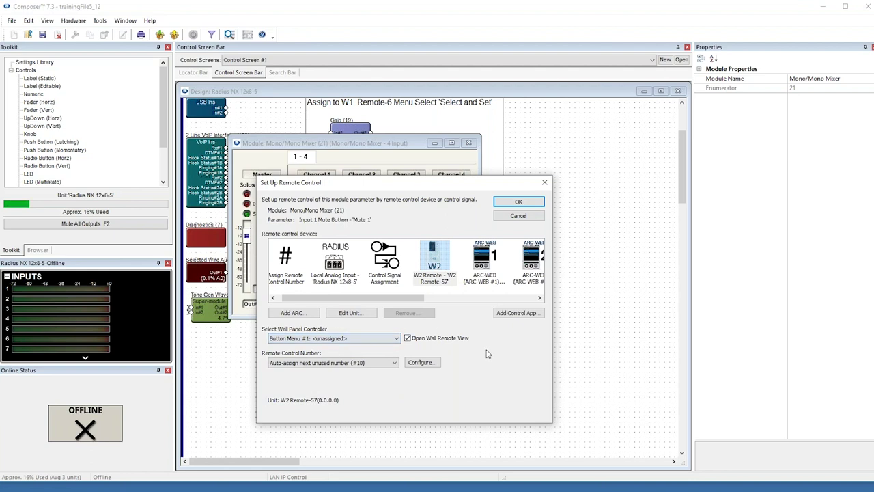
left_click(518, 202)
left_click_drag(330, 157, 574, 102)
right_click(374, 192)
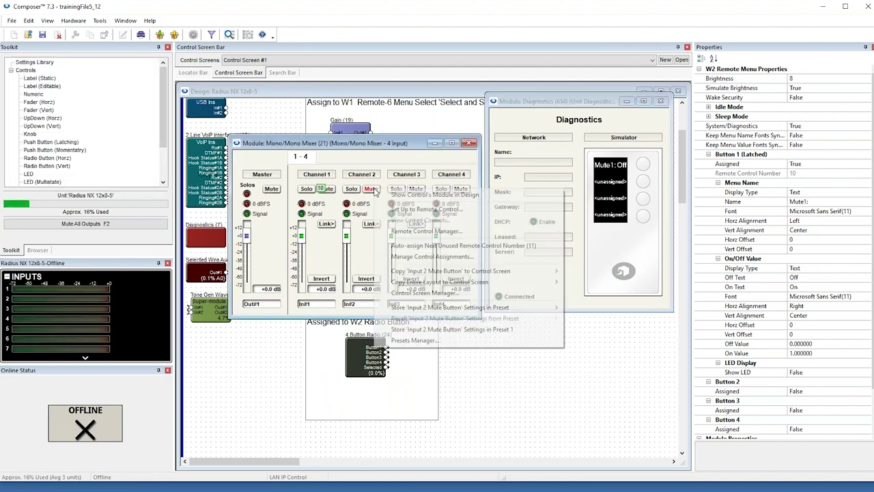
left_click(451, 194)
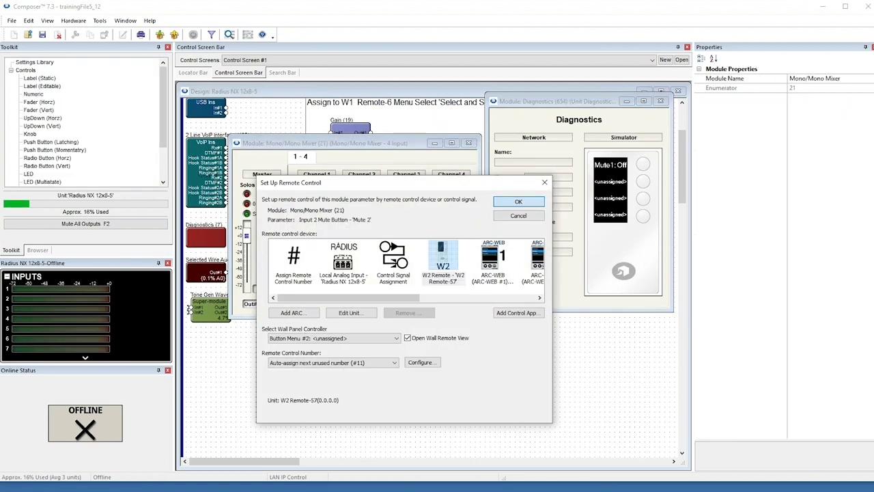
left_click(518, 202)
right_click(417, 190)
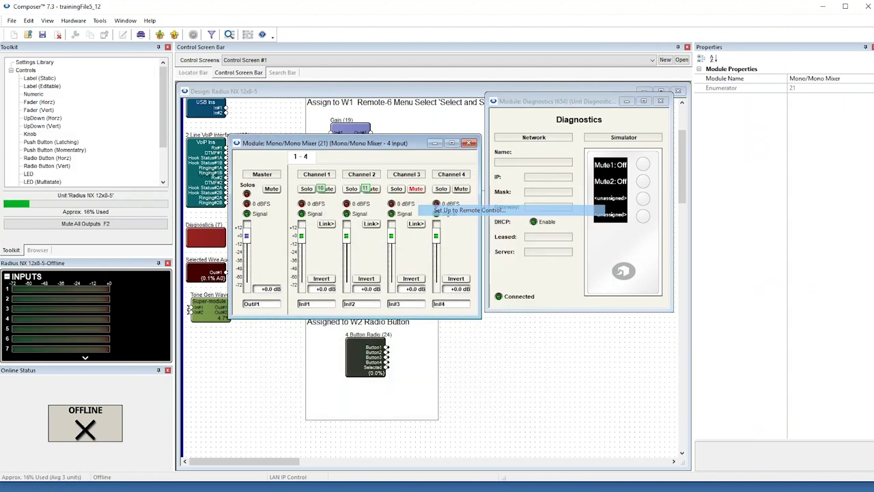
left_click(491, 210)
left_click(517, 203)
right_click(460, 189)
left_click(480, 207)
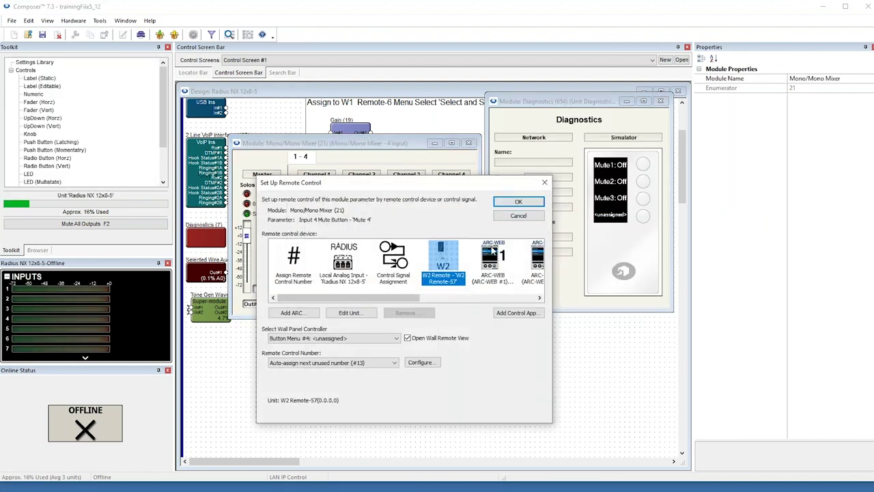
left_click(518, 202)
Test the W2 Remote simulator by toggling the mixer's channel mutes with its buttons
left_click(644, 180)
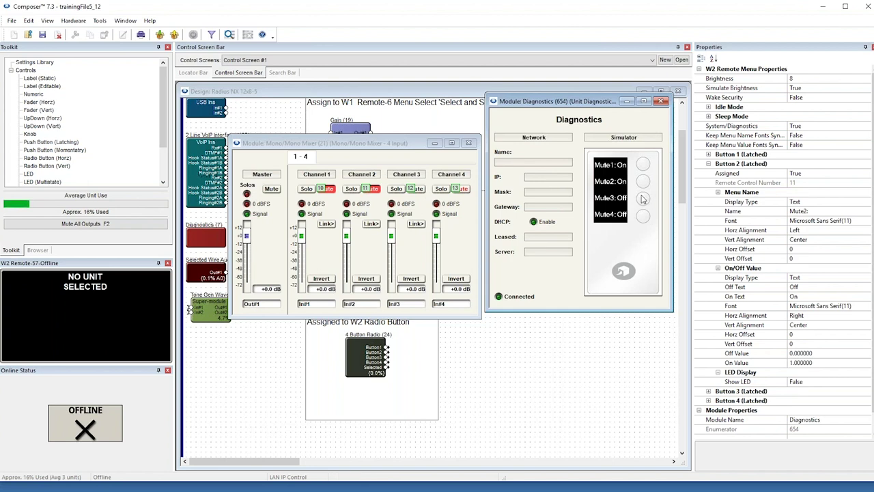
left_click(643, 215)
left_click(643, 165)
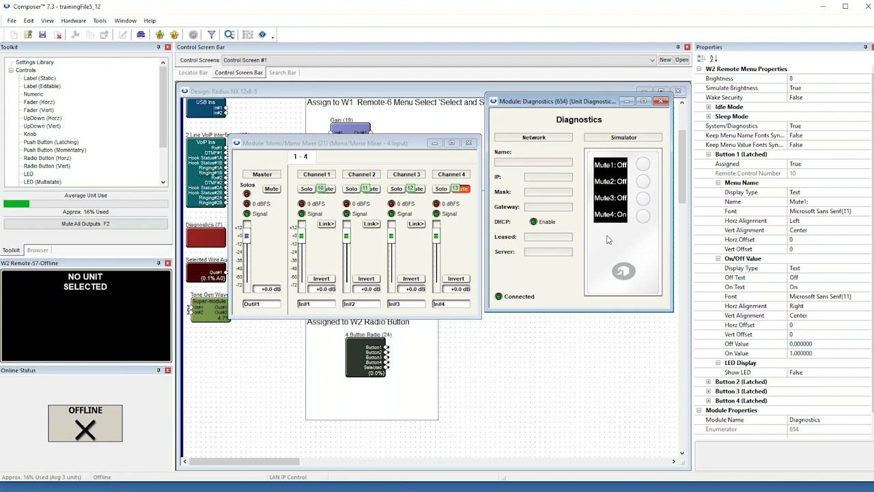
Close the mixer and remove all Gain fader and mixer mute assignments in the Remote Control Manager
left_click(469, 145)
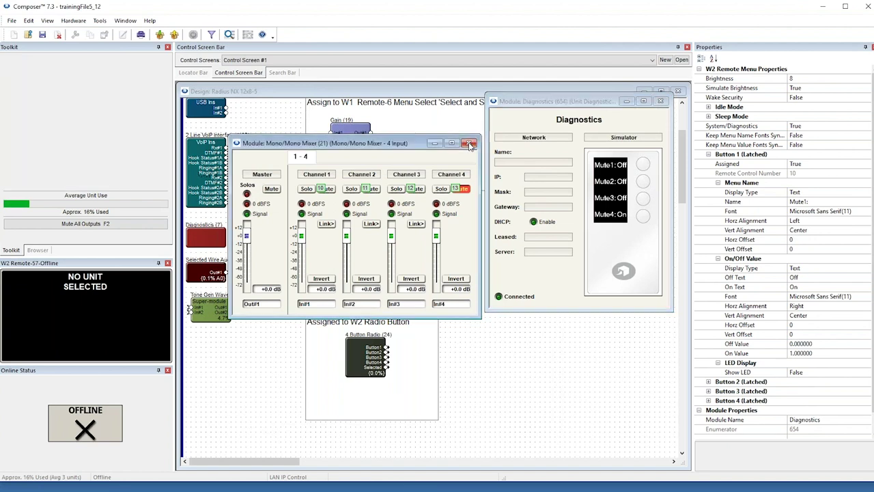
left_click(99, 21)
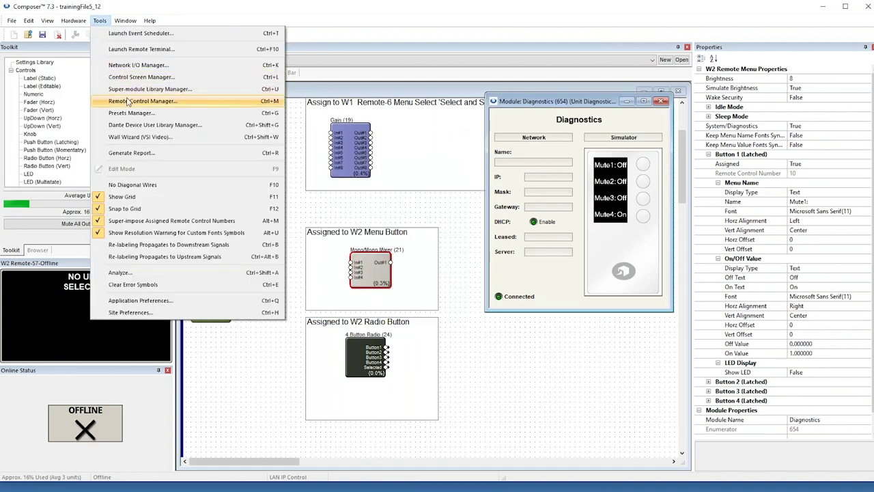
left_click(128, 101)
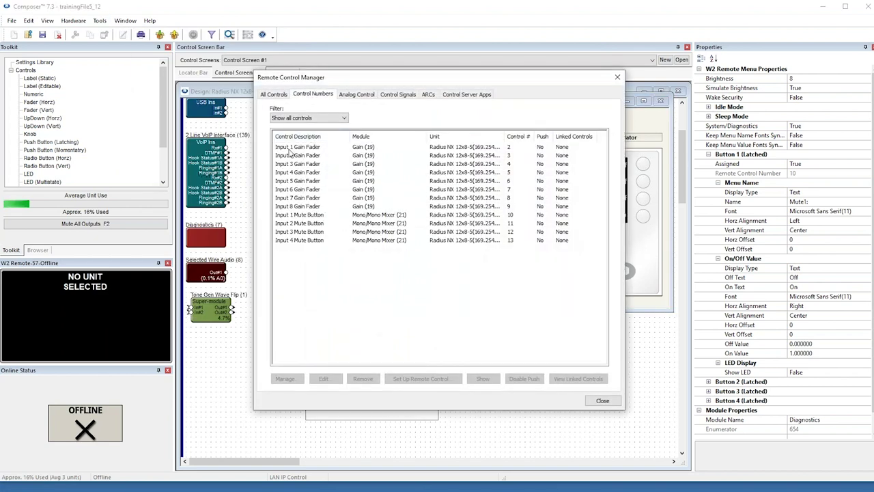
left_click(296, 148)
left_click(309, 240, "shift")
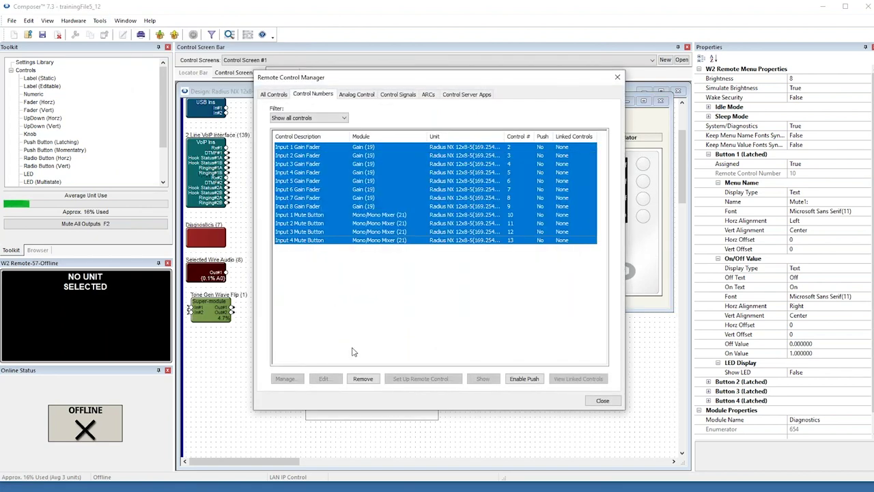
left_click(362, 379)
left_click(603, 401)
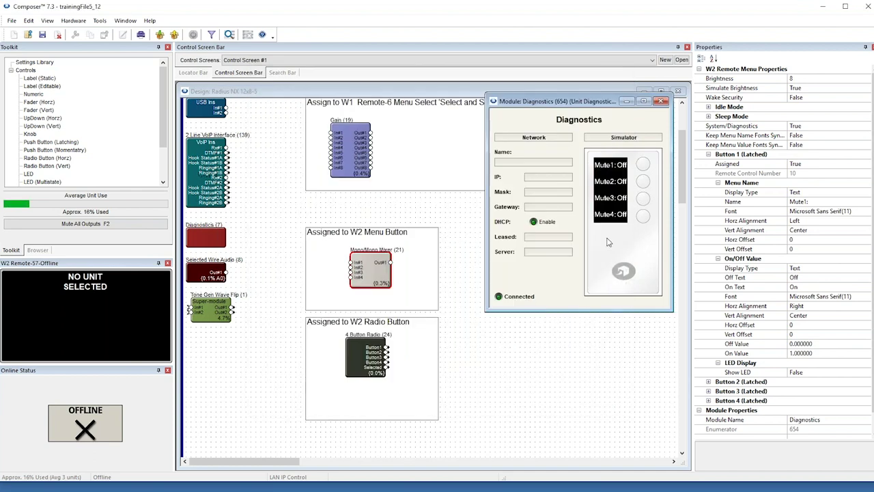
Clear all menus configured in the W2 Remote and apply its unit properties
right_click(610, 241)
left_click(623, 271)
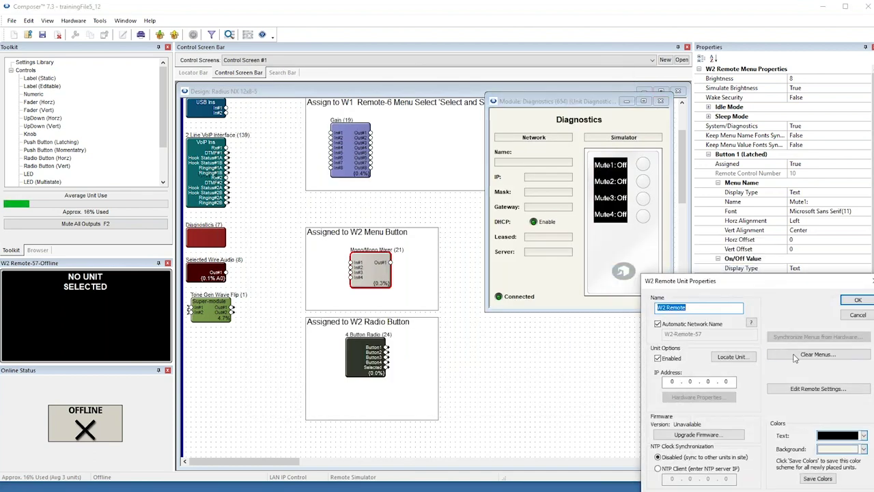
left_click(792, 354)
left_click(794, 418)
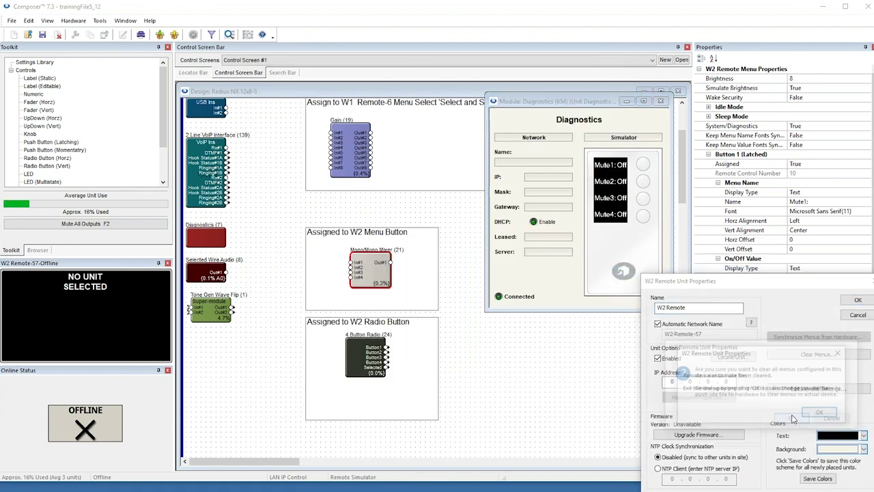
left_click(822, 413)
left_click(866, 301)
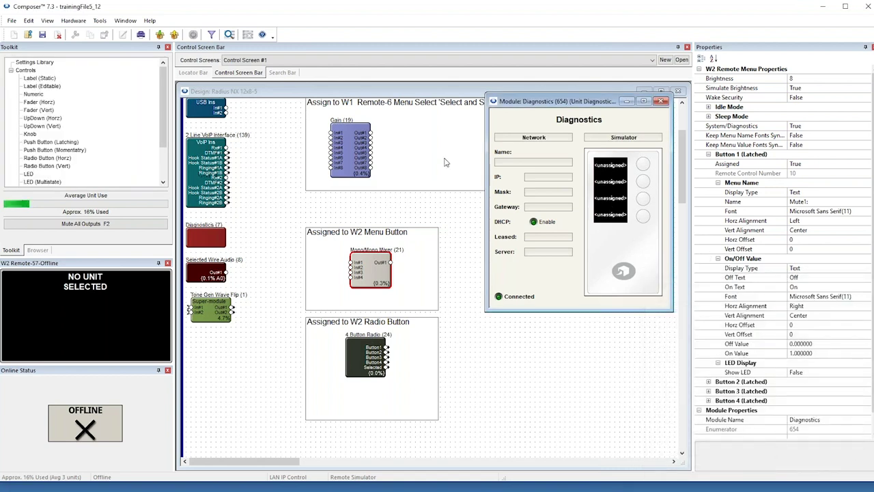
Assign the 4 Button Radio module's Selected fader to Radio Button Menu #1 of the W2 Remote
scroll(422, 337, "down", 3)
scroll(421, 337, "down", 1)
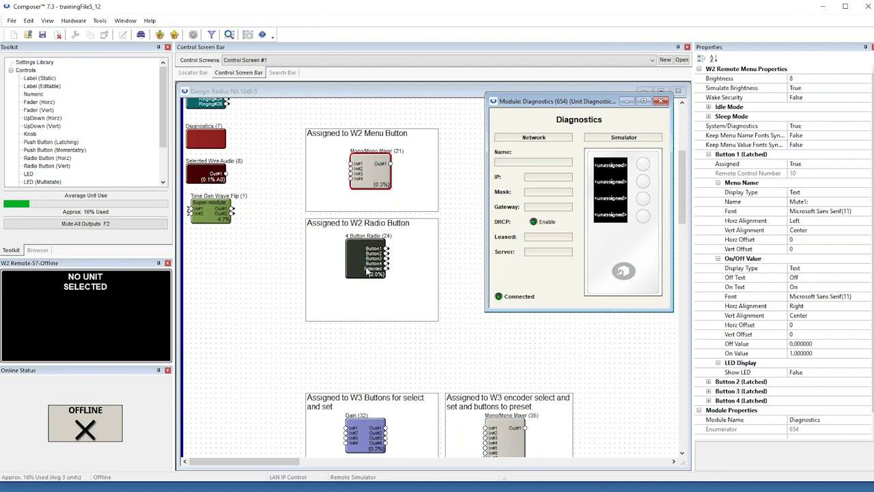
double_click(367, 272)
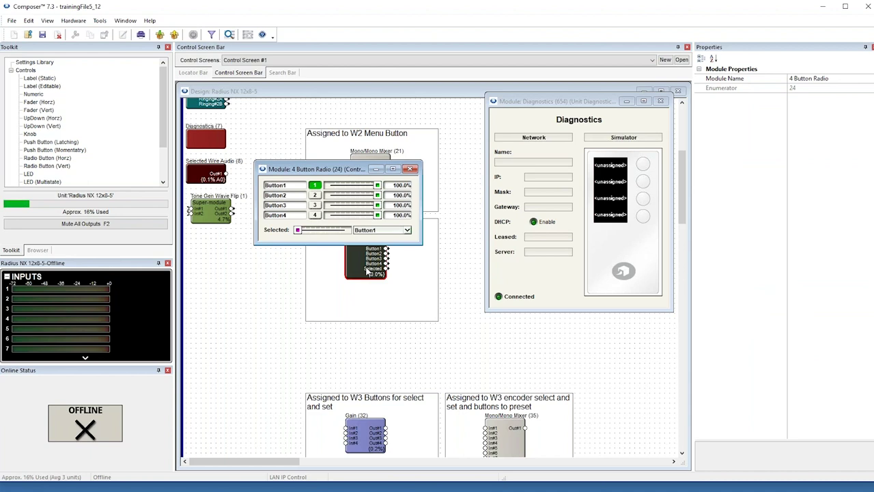
right_click(297, 231)
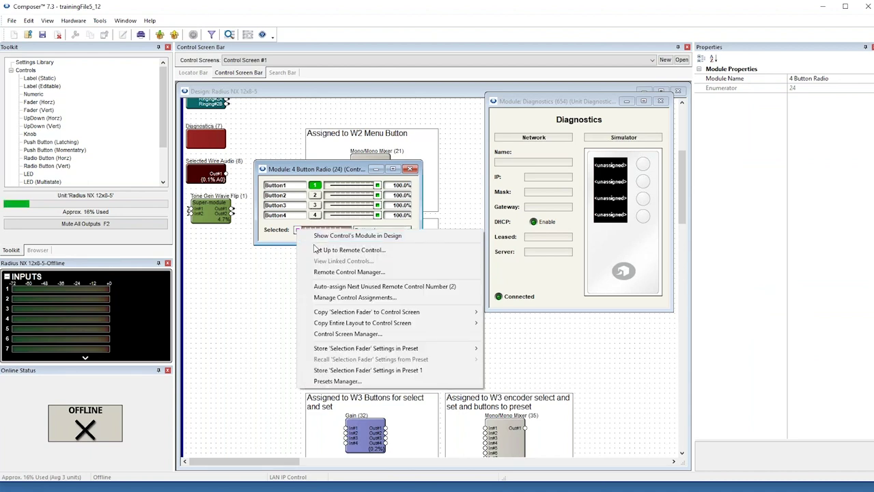
left_click(335, 250)
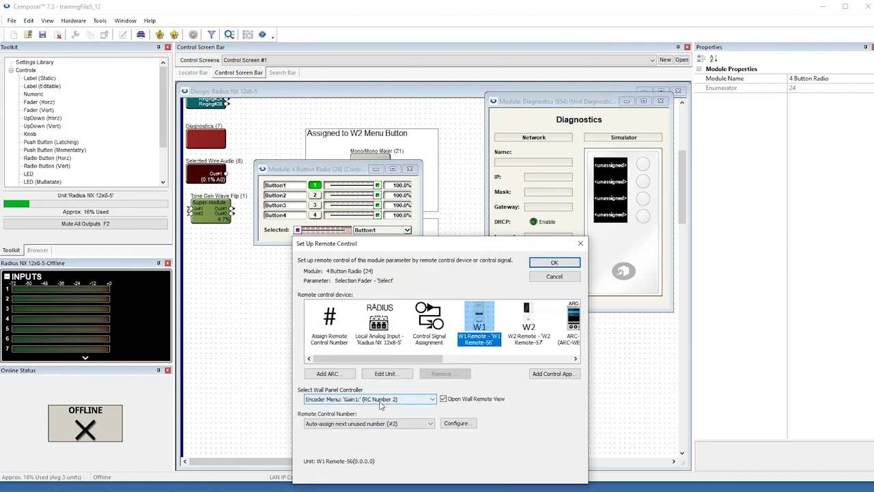
left_click(380, 404)
left_click(530, 327)
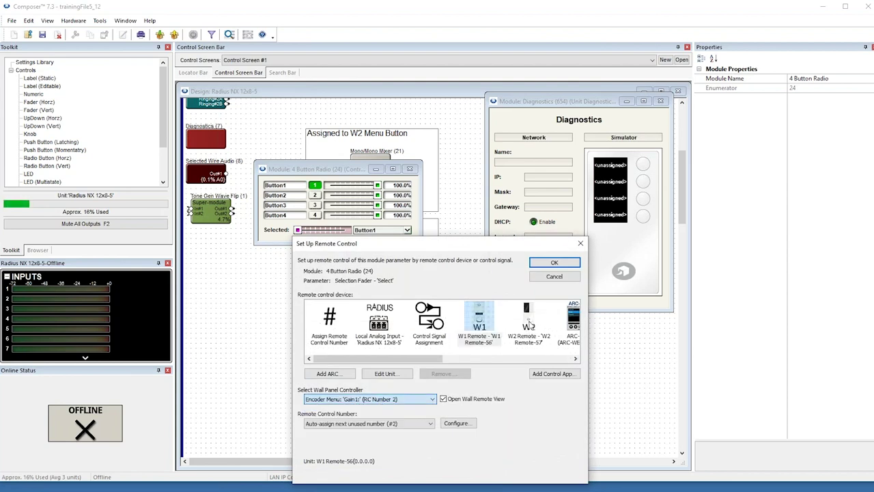
left_click(530, 326)
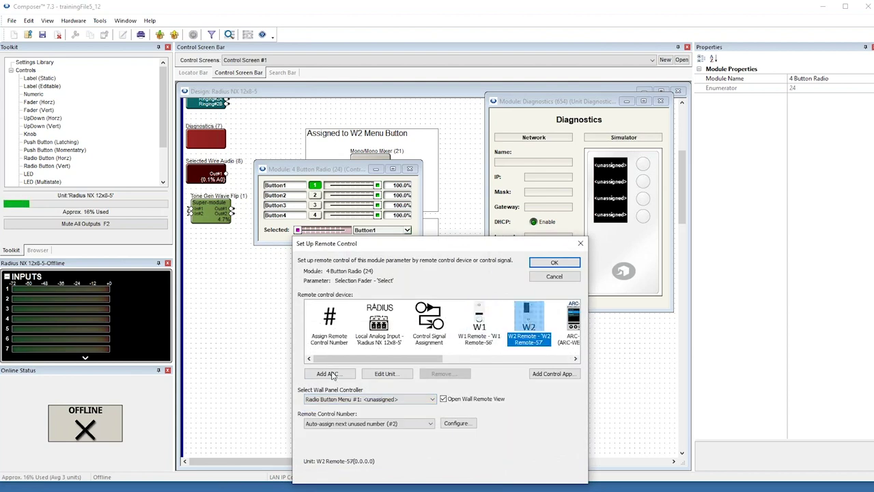
left_click(364, 402)
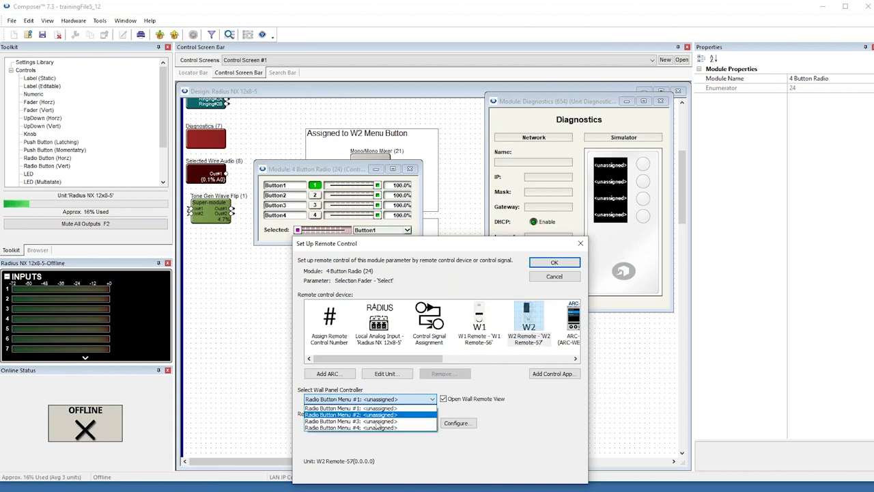
left_click(520, 413)
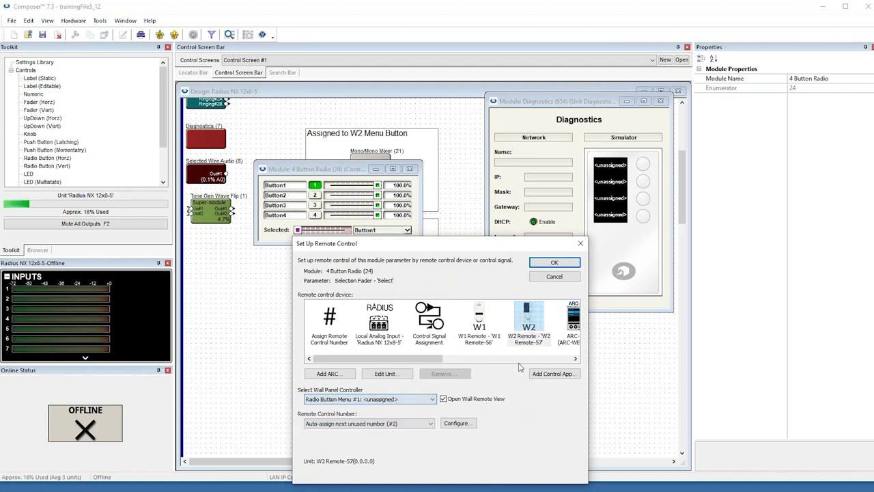
left_click(554, 263)
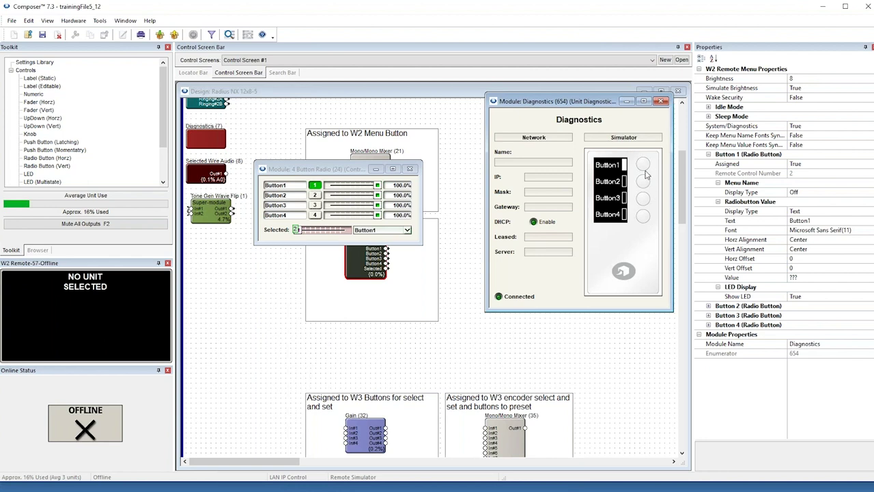
Test the W2 Remote simulator by selecting radio buttons 2, 3, 4 and 1
left_click(645, 181)
left_click(643, 200)
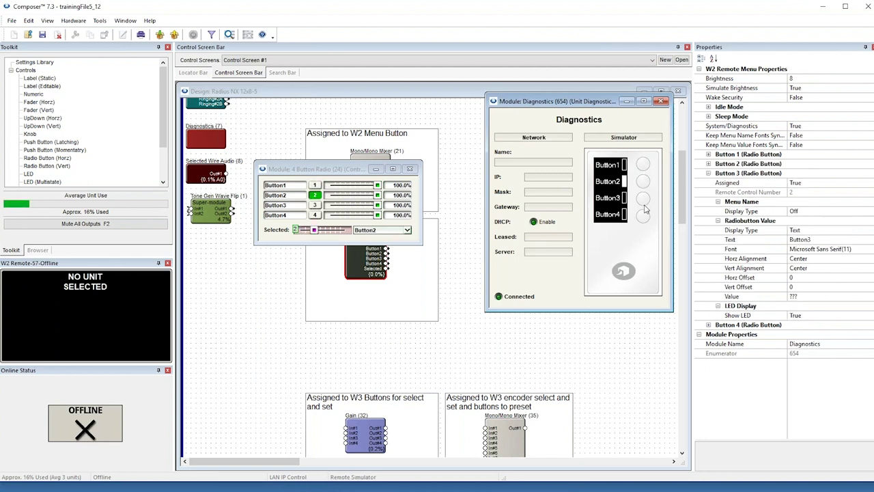
left_click(643, 217)
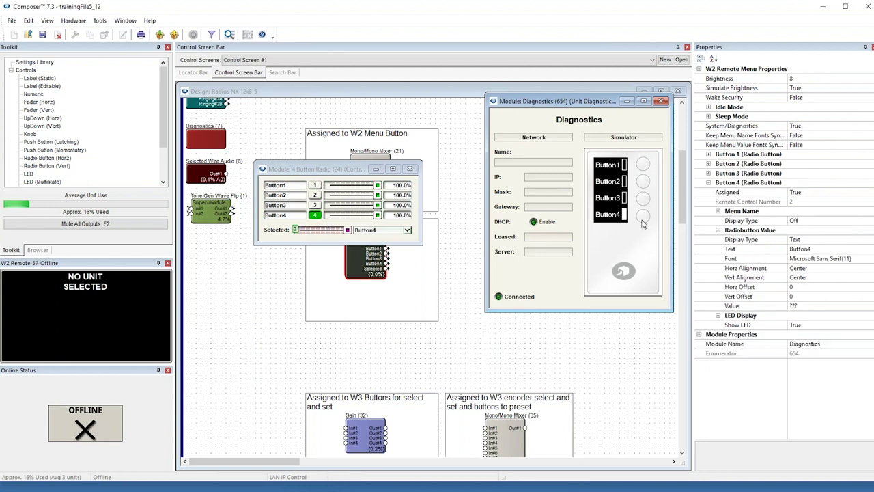
left_click(643, 165)
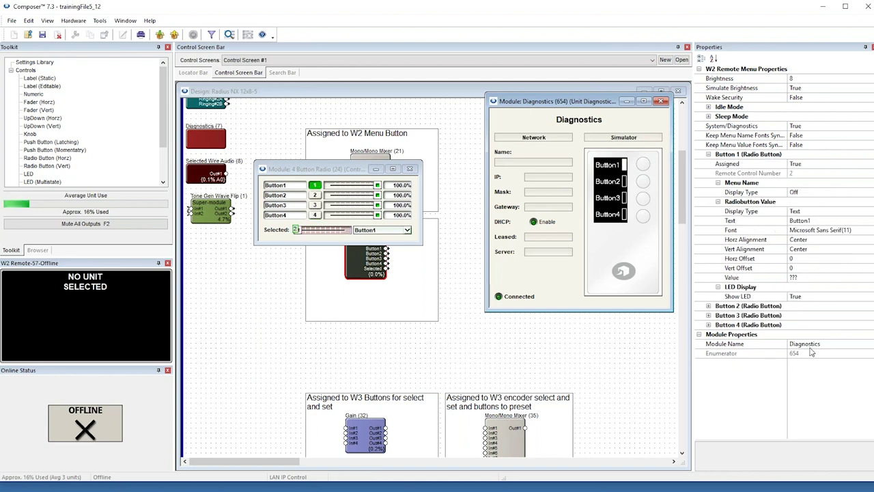
Try Show LED as False for the W2 Remote's Button 1, and restore it to True
left_click(812, 297)
left_click(872, 296)
left_click(862, 315)
left_click(872, 297)
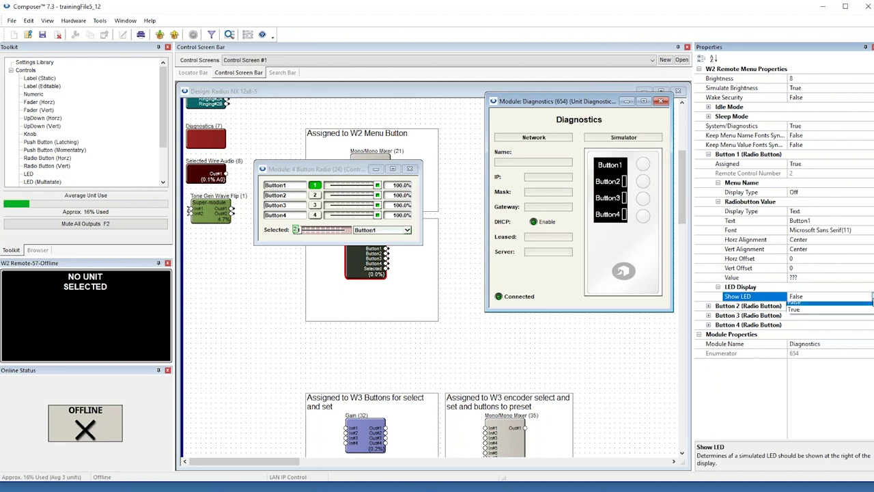
left_click(862, 306)
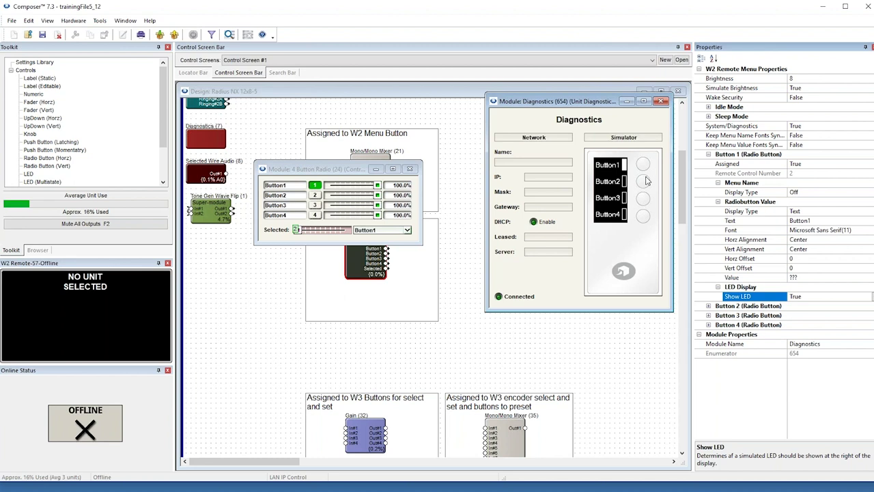
Select Button4 on the W2 simulator and close the 4 Button Radio, Diagnostics and Radius NX 12x8 design windows
left_click(645, 217)
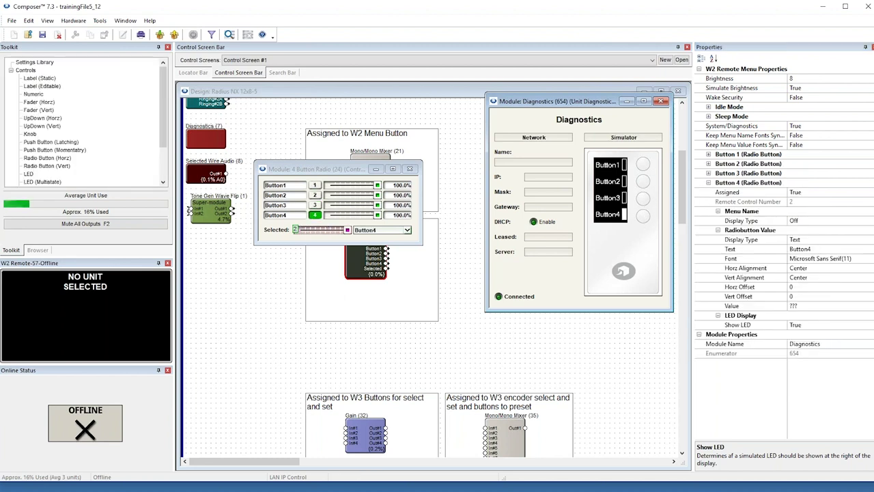
left_click(409, 169)
left_click(660, 101)
left_click(680, 92)
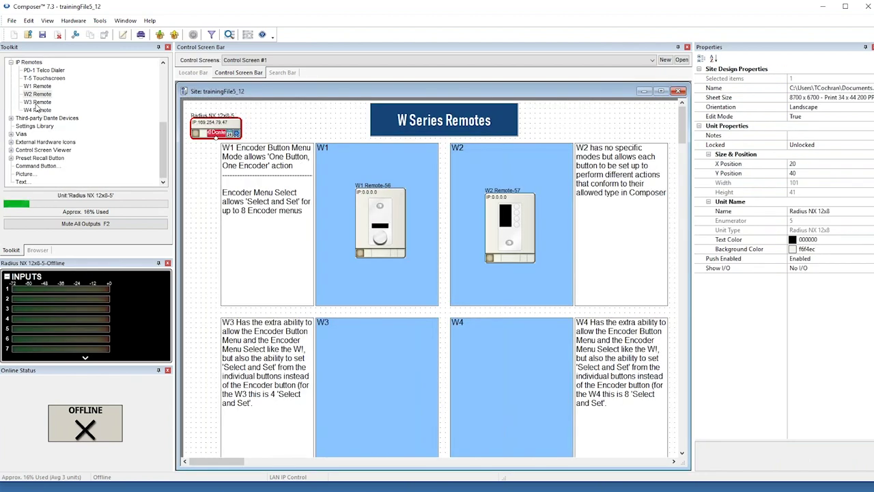
Place a W3 Remote in the site's W3 area and set its encoder option to 'Select and Set' Encoder Menu Using Individual Buttons
left_click_drag(267, 239, 382, 391)
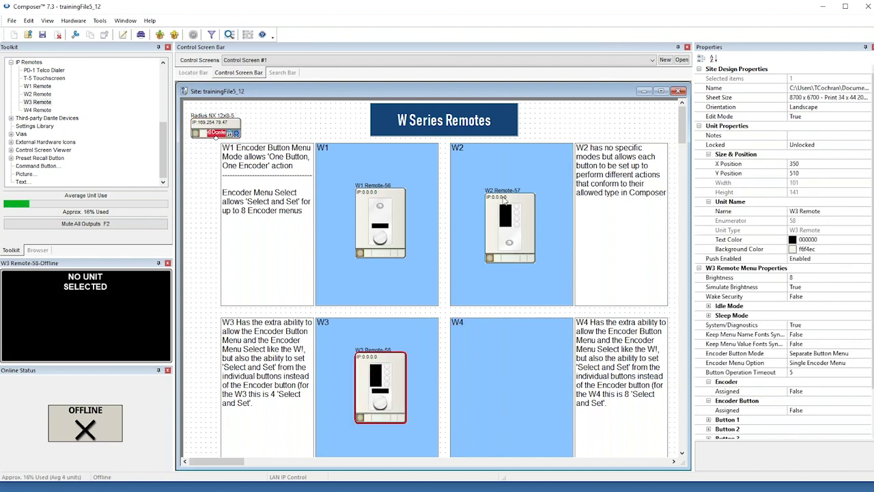
left_click(384, 380)
right_click(384, 386)
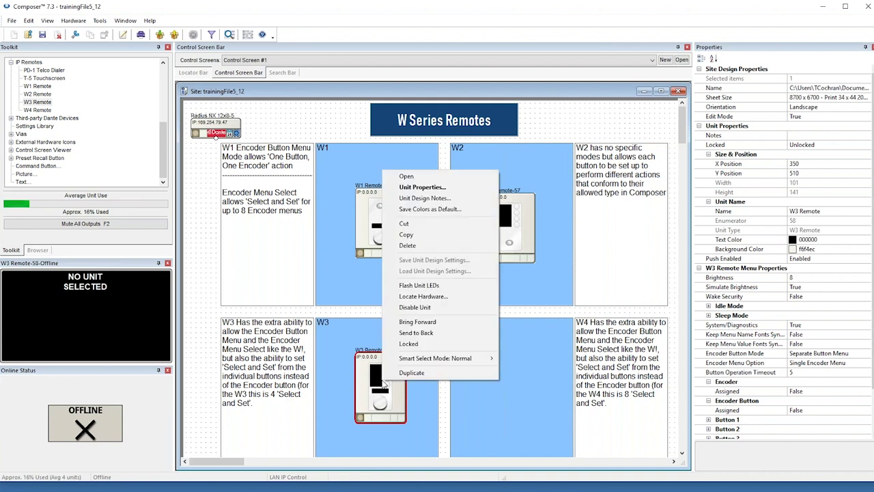
left_click(443, 187)
left_click_drag(479, 333, 488, 155)
left_click(541, 264)
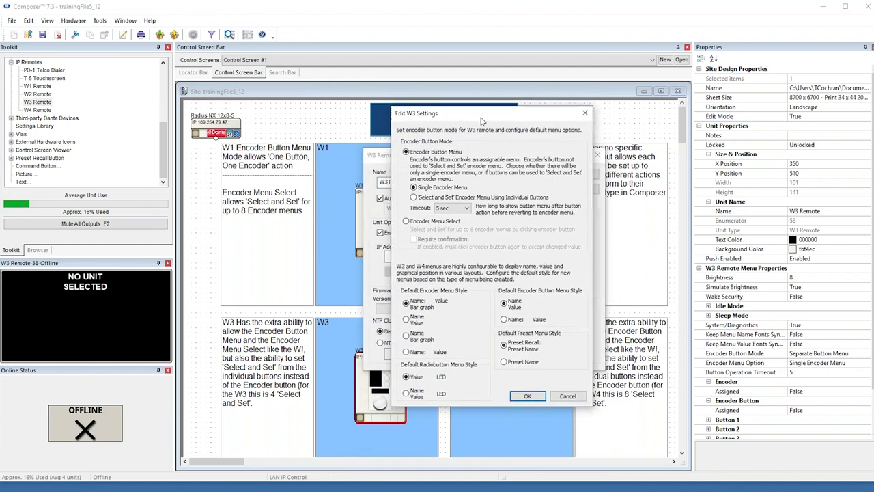
left_click_drag(481, 120, 496, 112)
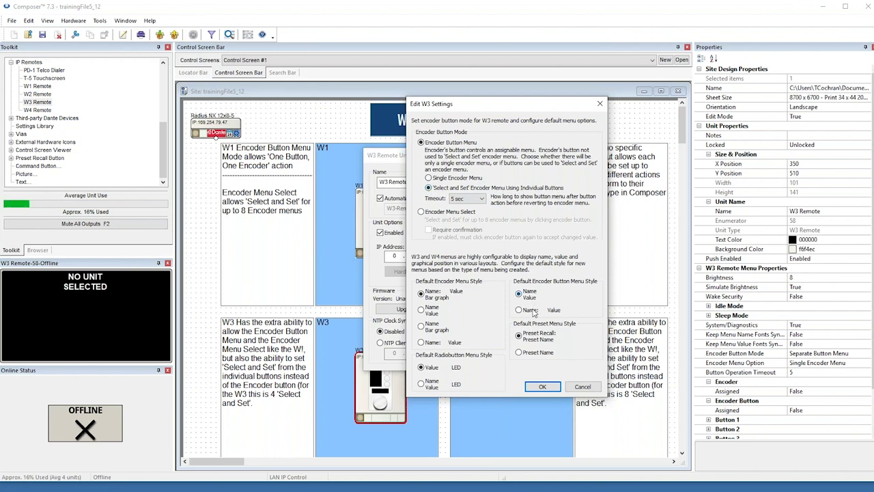
left_click(542, 387)
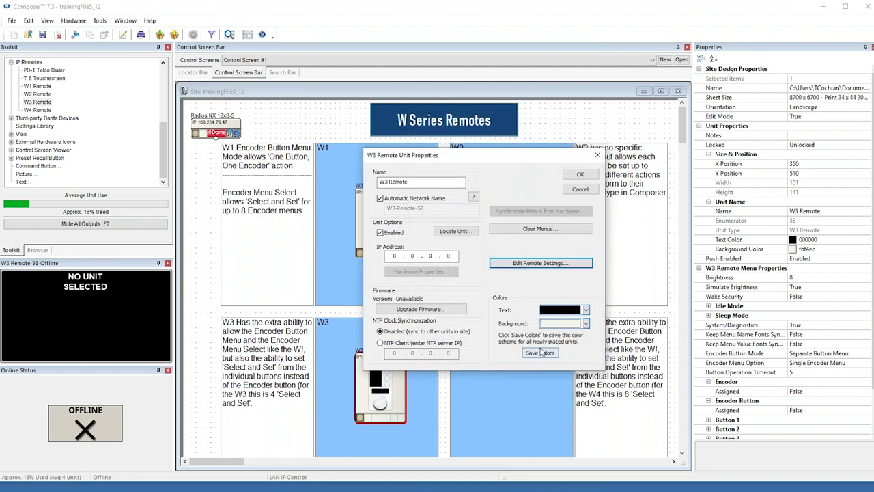
left_click(578, 177)
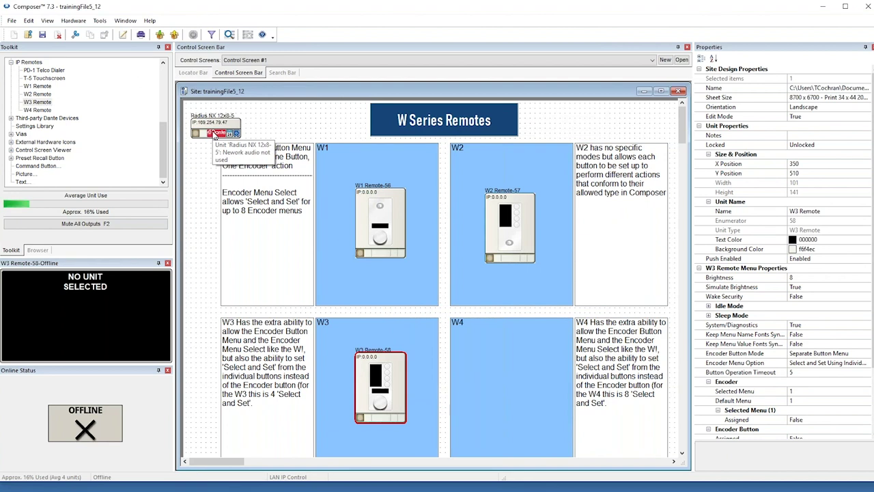
In the Radius design, assign the channel 1 fader of the W3-labelled four-channel Gain module to the W3 Remote's Select and Set Menu #1
double_click(214, 135)
scroll(529, 312, "down", 1)
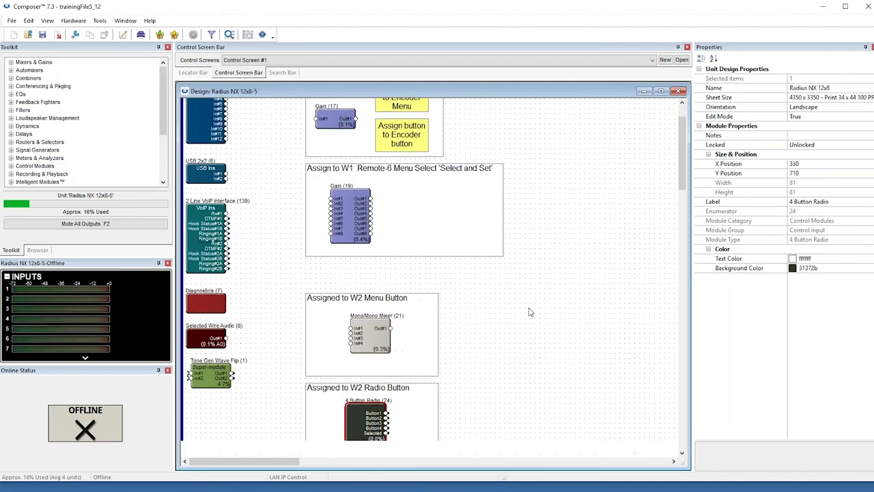
scroll(529, 312, "down", 4)
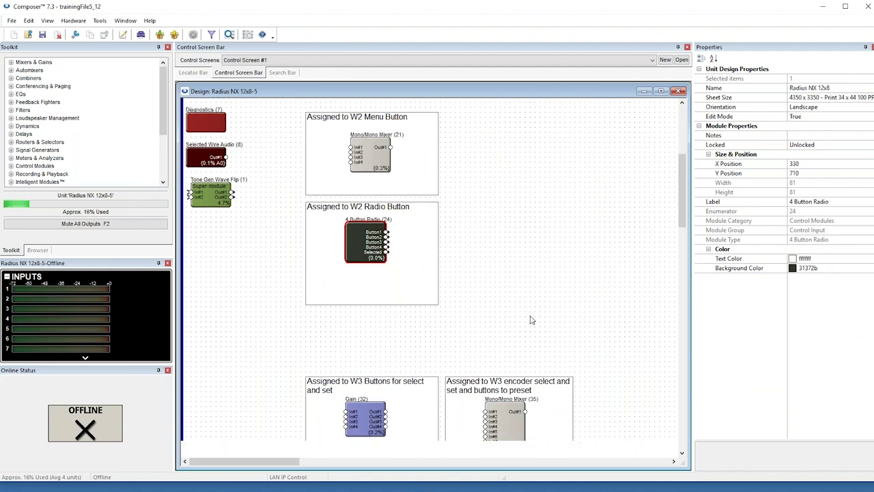
scroll(532, 320, "down", 3)
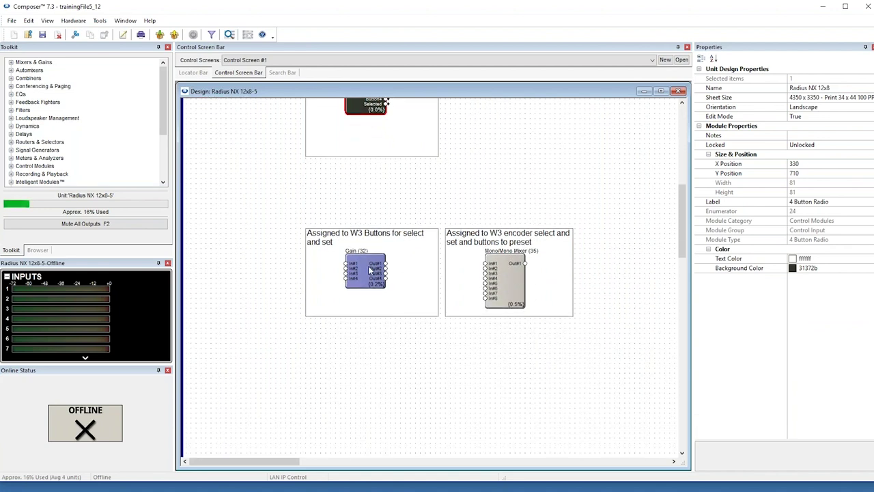
double_click(368, 270)
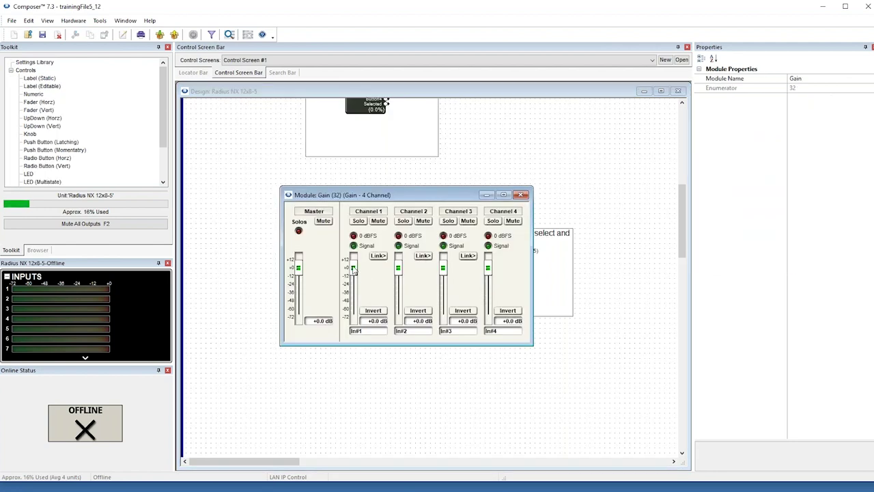
right_click(353, 268)
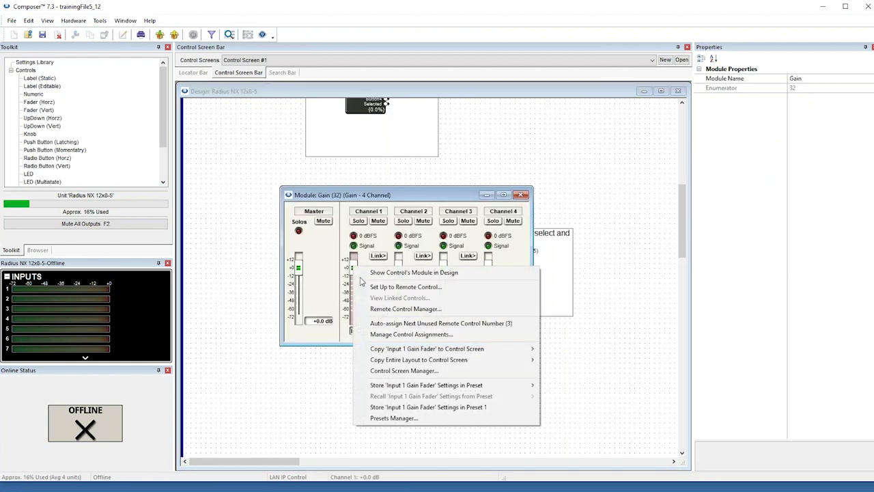
left_click(403, 286)
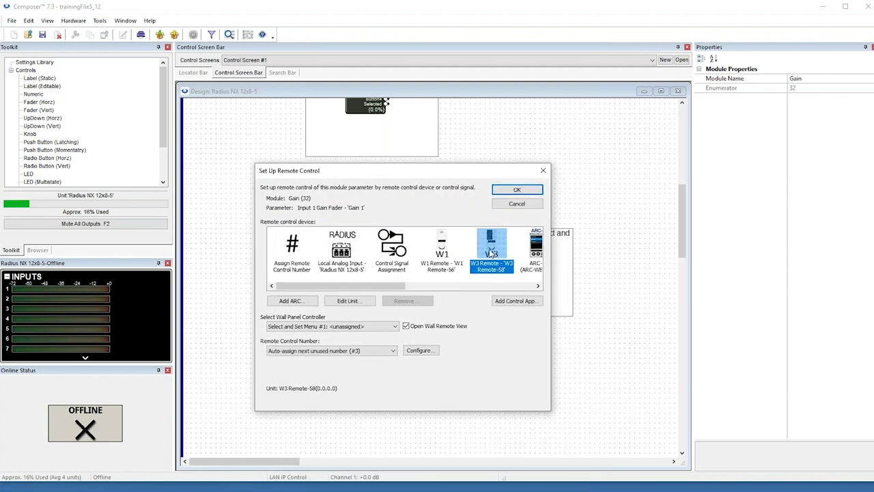
left_click(373, 329)
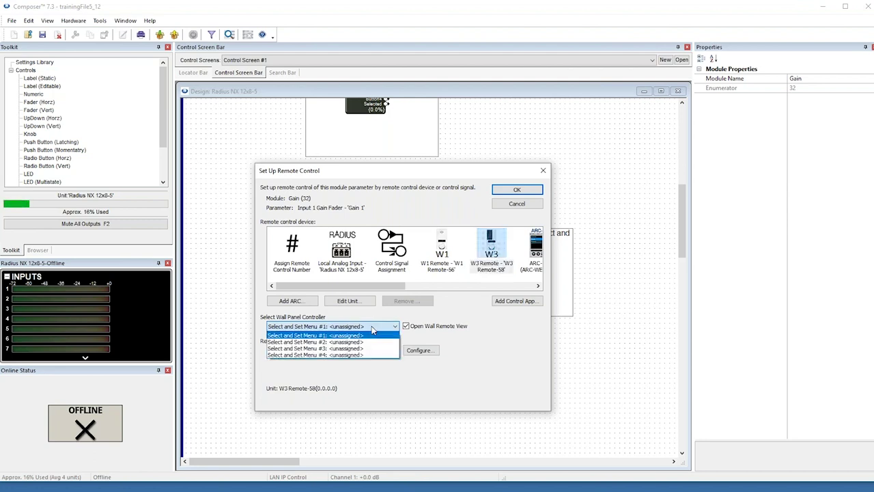
left_click(336, 336)
left_click(505, 192)
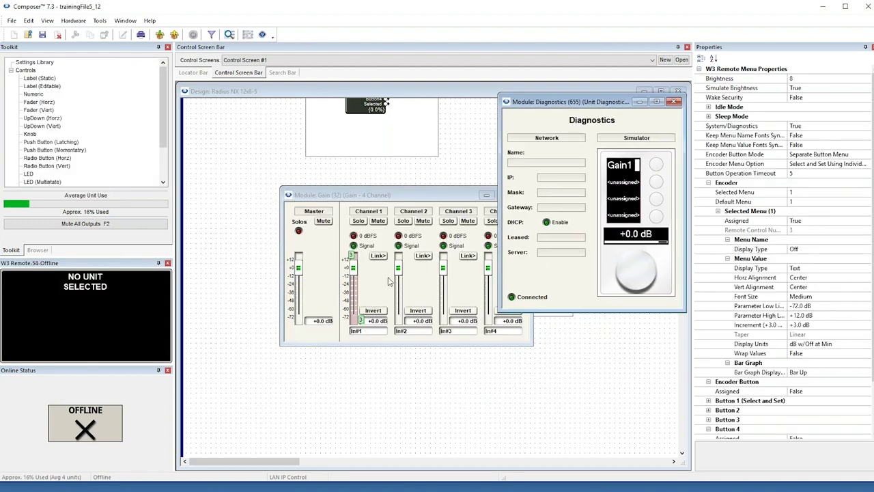
Assign the Gain module's channel 2, 3 and 4 faders to the W3 Remote's Select and Set Menus #2, #3 and #4
left_click_drag(414, 199, 344, 198)
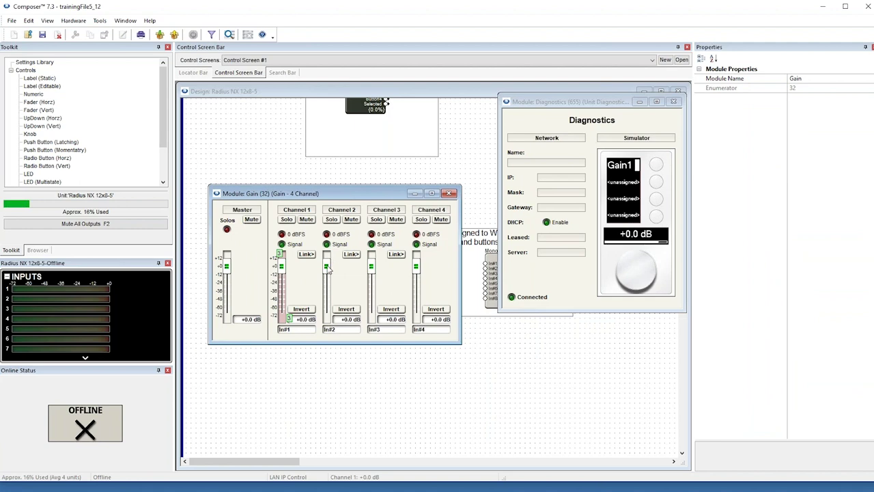
right_click(330, 267)
left_click(353, 287)
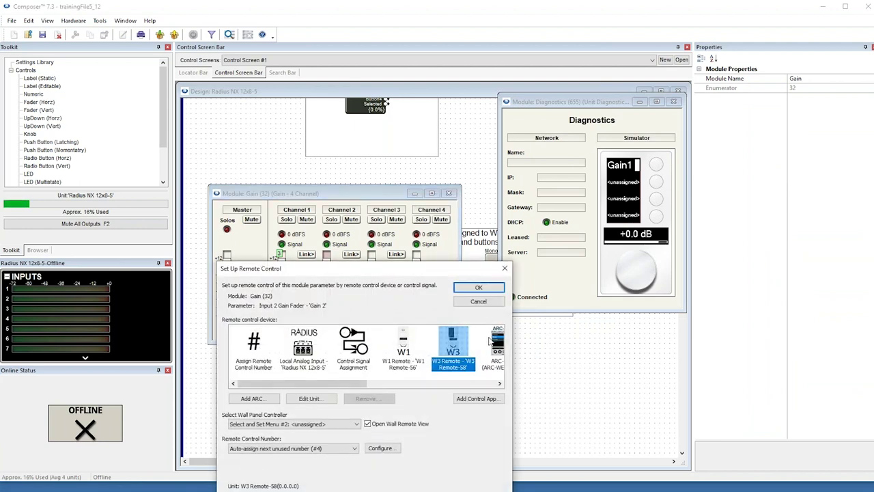
left_click(478, 288)
right_click(371, 267)
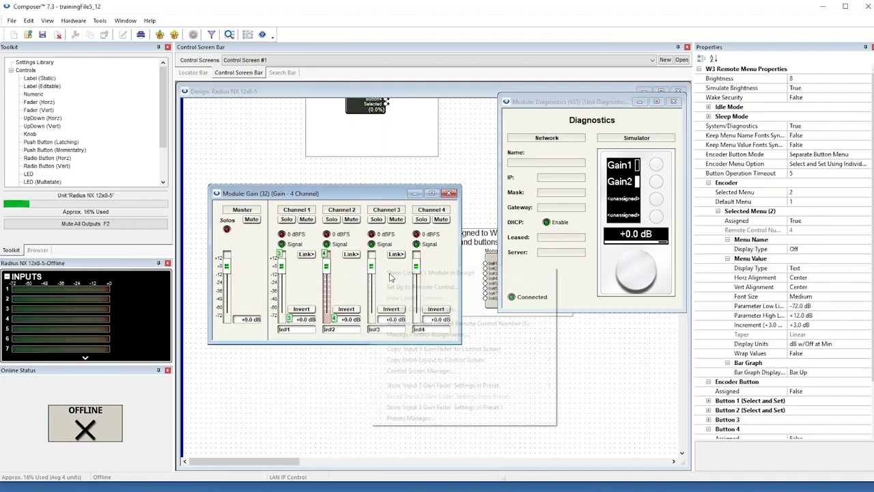
left_click(406, 287)
left_click(531, 287)
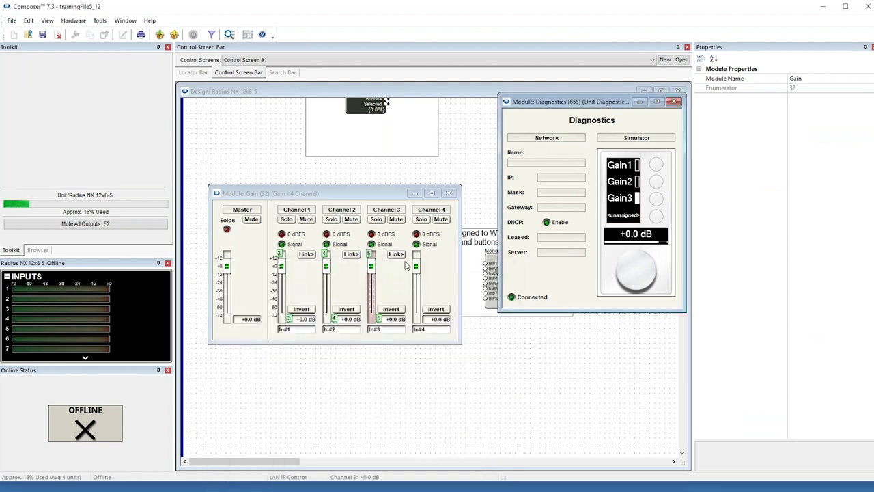
right_click(419, 266)
left_click(447, 287)
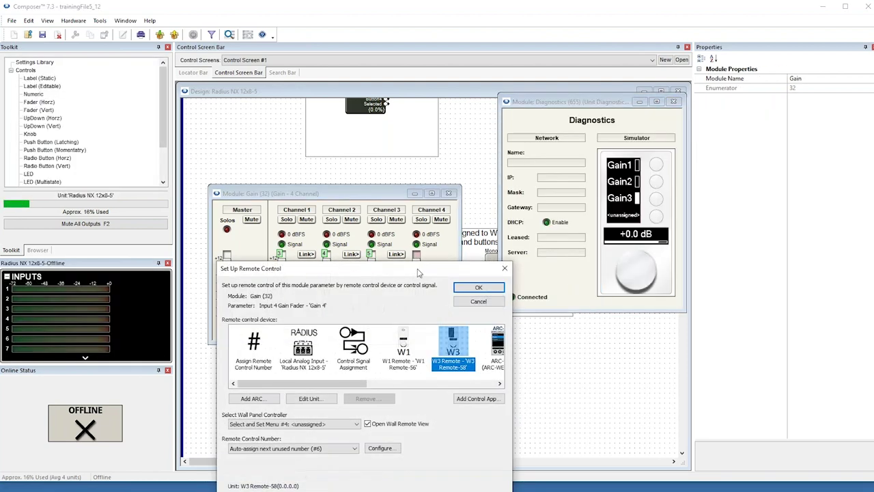
left_click(476, 288)
Test the first three Select and Set gain menus on the W3 simulator, leaving Gain1 at +0.0 dB, Gain2 at -3.0 dB and Gain3 at -18.0 dB
left_click_drag(606, 103, 584, 99)
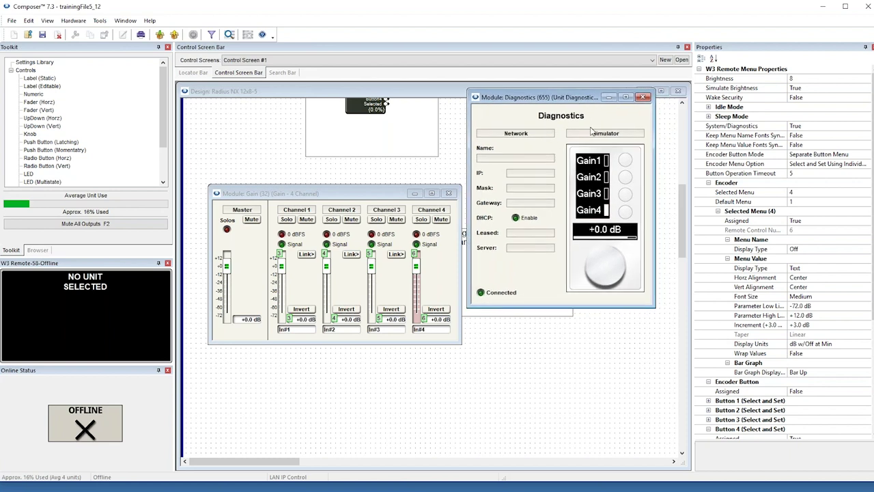
left_click(633, 161)
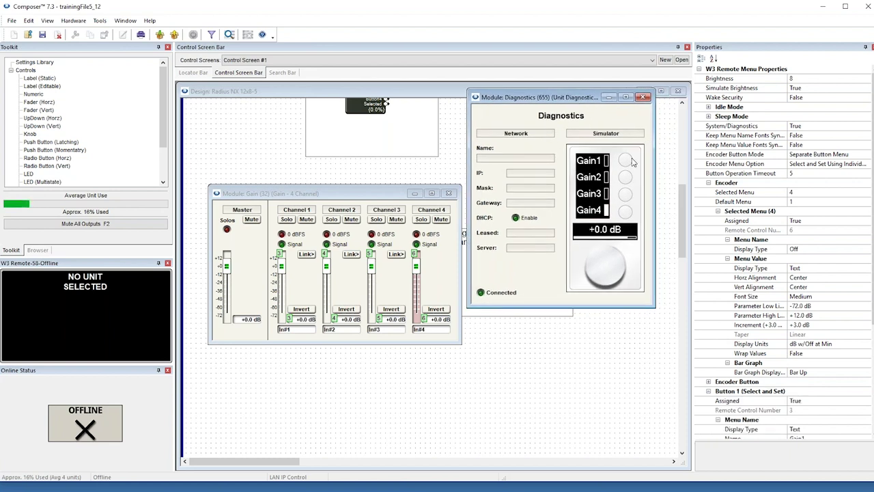
left_click(623, 162)
scroll(609, 280, "down", 2)
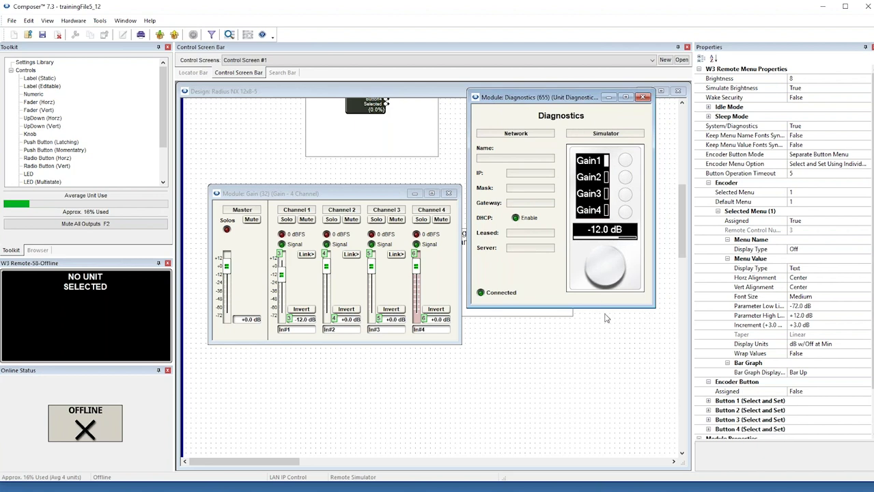
left_click(625, 178)
scroll(609, 266, "down", 4)
scroll(608, 270, "up", 4)
left_click(626, 194)
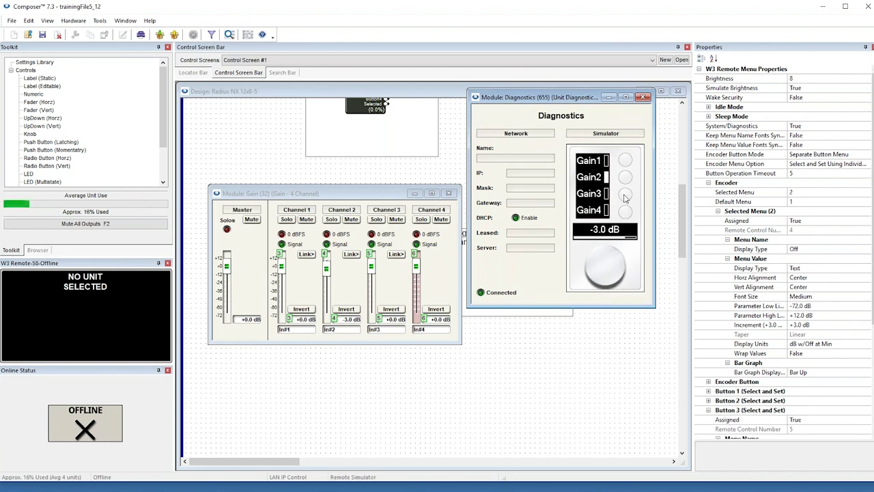
scroll(610, 271, "down", 6)
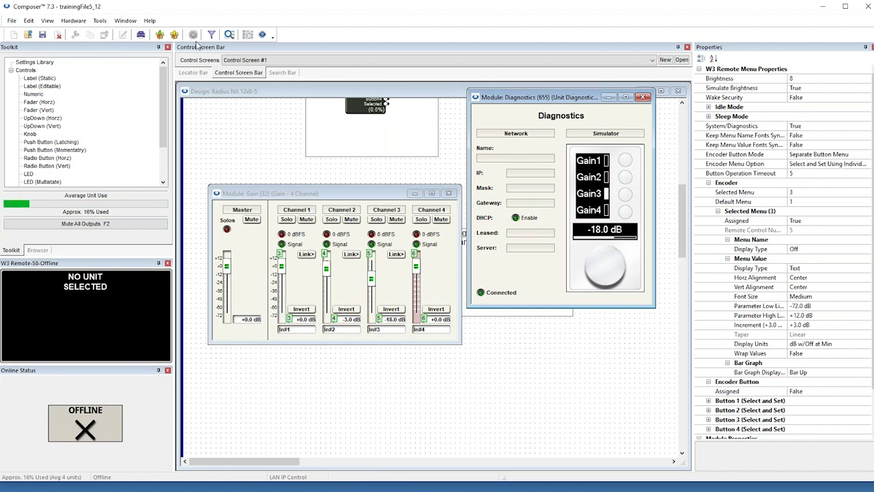
Remove the Selection Fader and the four Gain fader control numbers in the Remote Control Manager
left_click(100, 21)
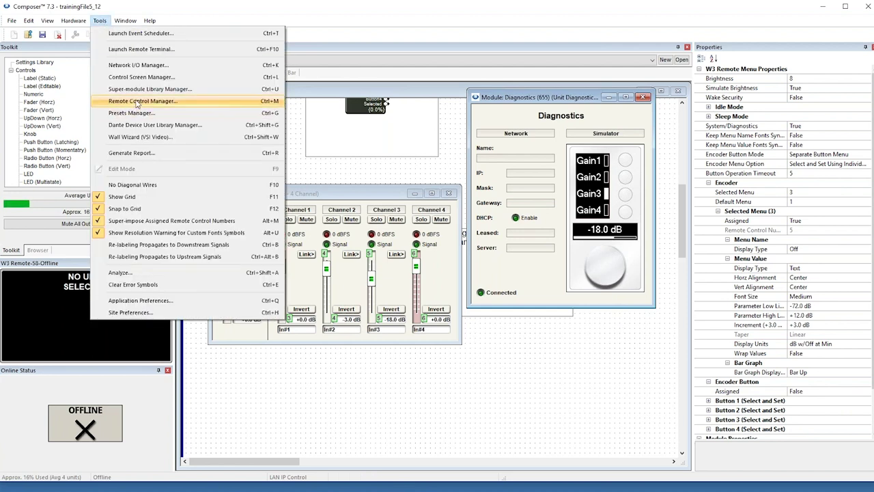
left_click(134, 101)
left_click(305, 148)
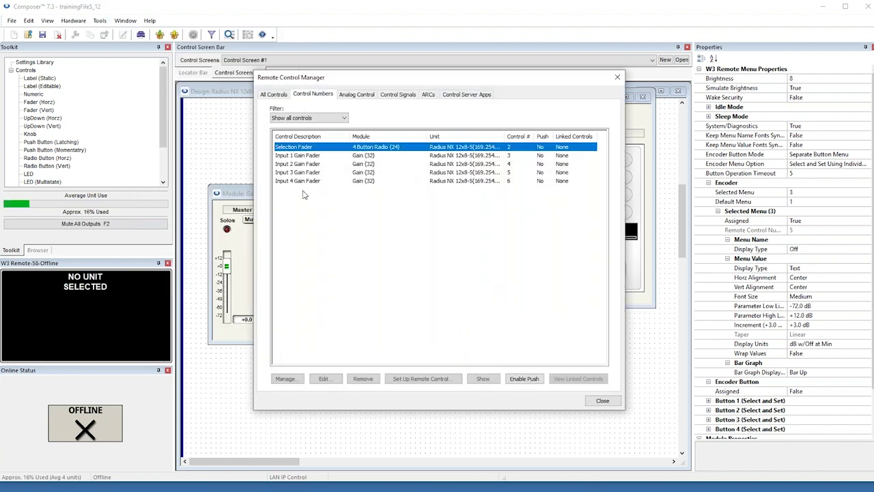
left_click(297, 181, "shift")
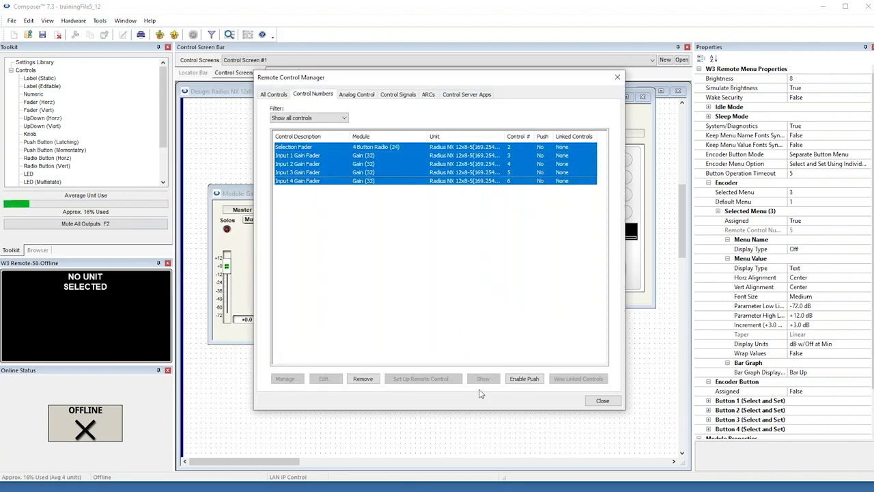
left_click(518, 379)
left_click(363, 379)
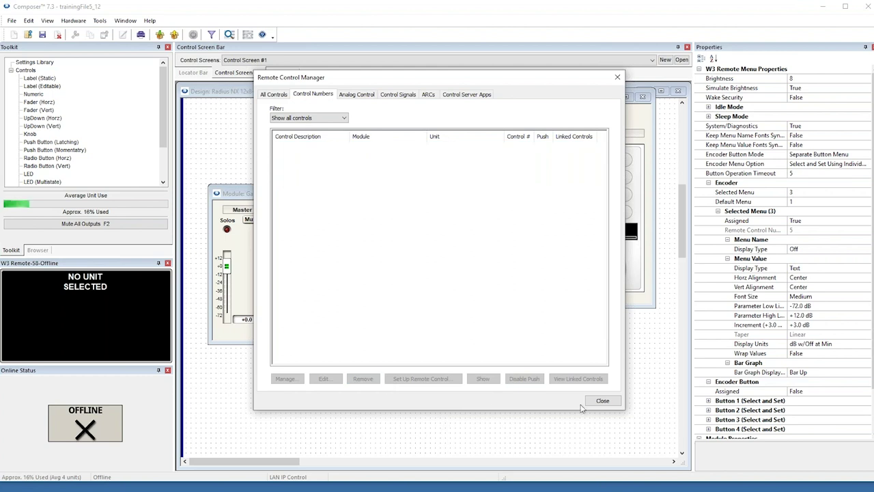
left_click(602, 401)
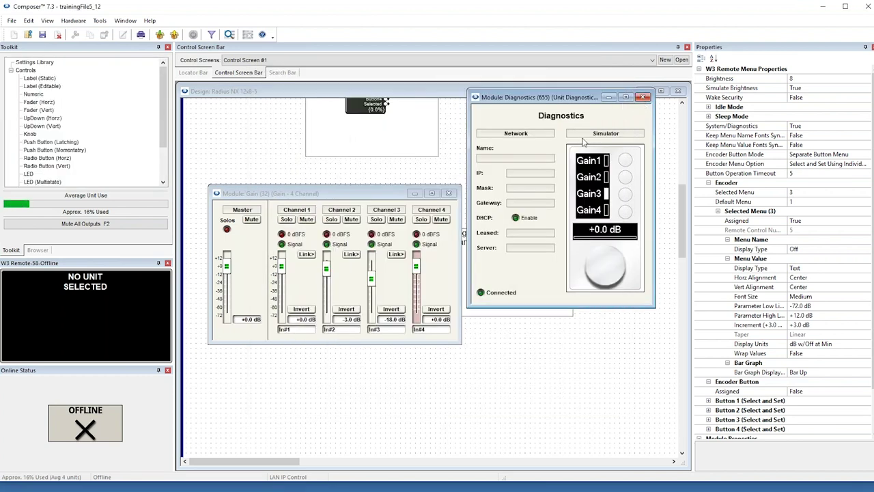
Clear the W3 Remote's menus through its unit properties
right_click(622, 258)
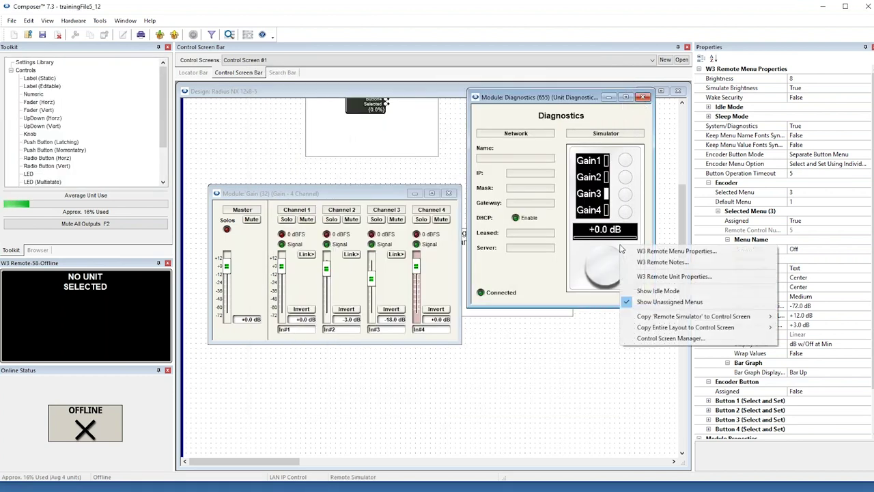
left_click(648, 277)
left_click(807, 369)
left_click(792, 431)
left_click(821, 425)
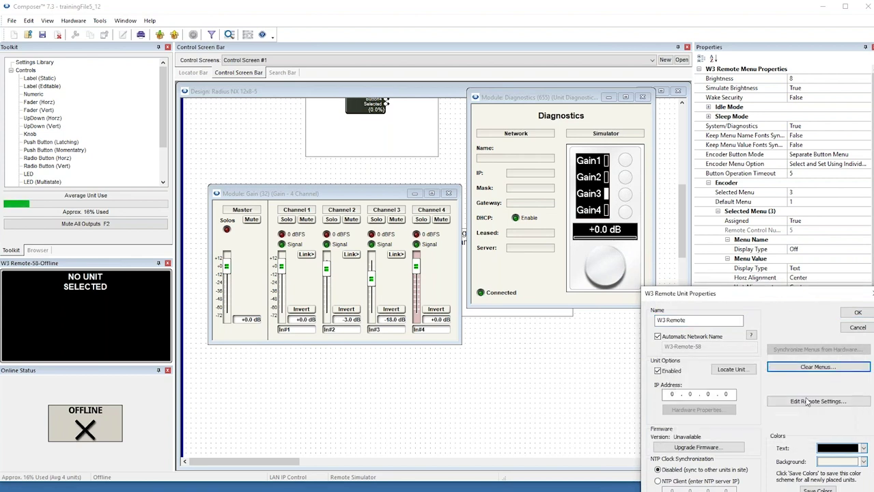
left_click(858, 312)
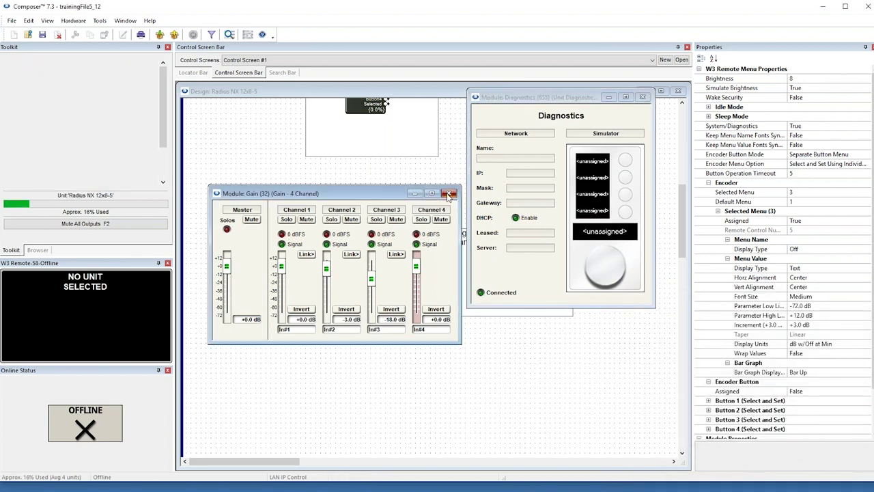
Close and reopen the Gain module, and assign its channel 1 Mute button to the W3 Remote's Button Menu #1
left_click(448, 193)
left_click_drag(560, 100, 651, 106)
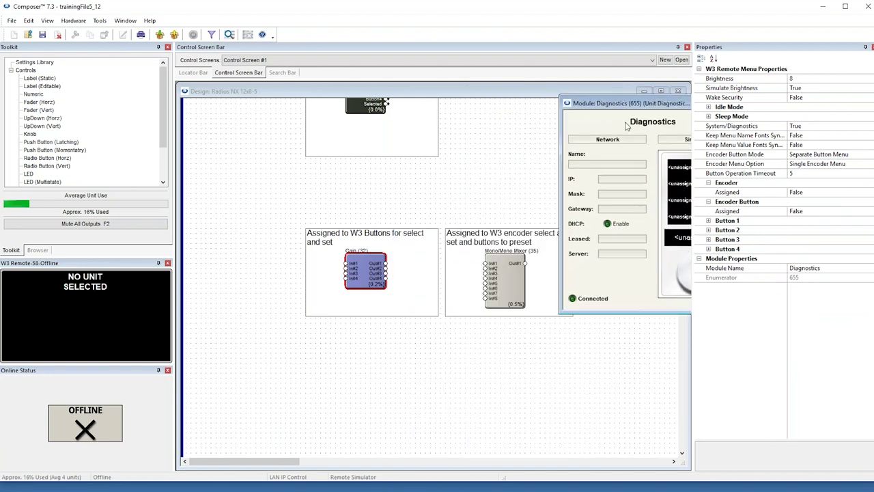
double_click(367, 273)
left_click_drag(431, 213, 314, 145)
right_click(293, 179)
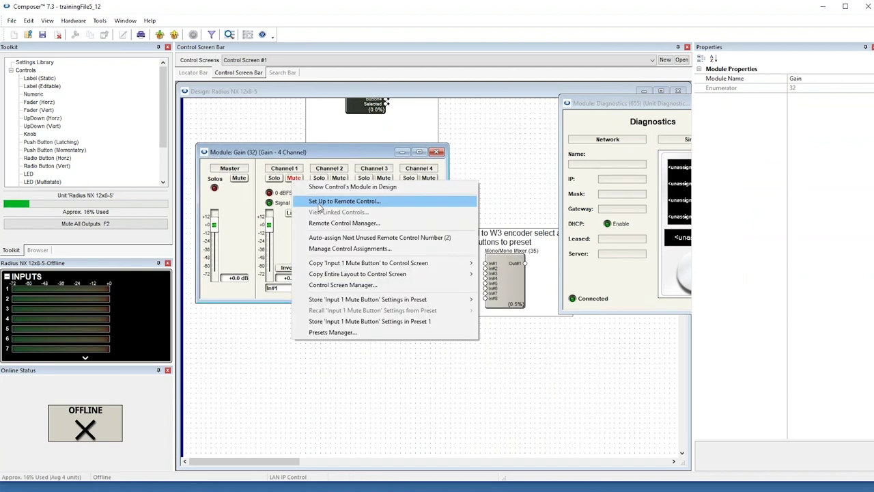
left_click(342, 199)
left_click(348, 343)
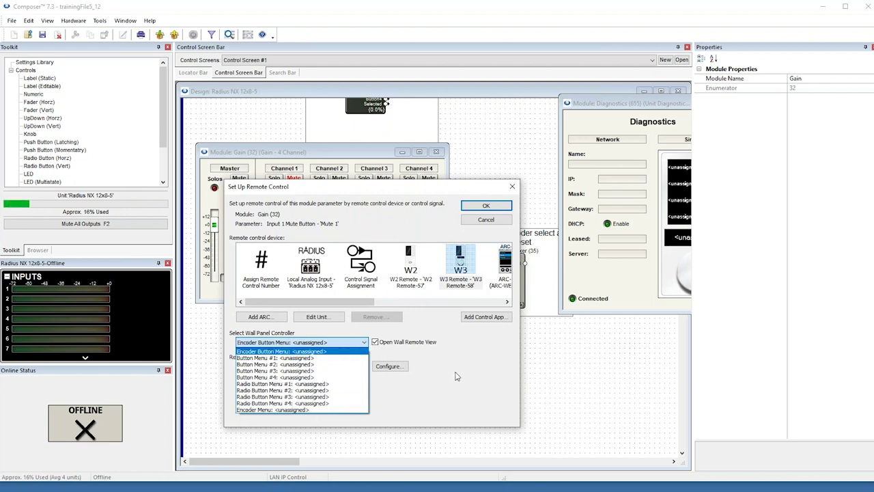
left_click(336, 358)
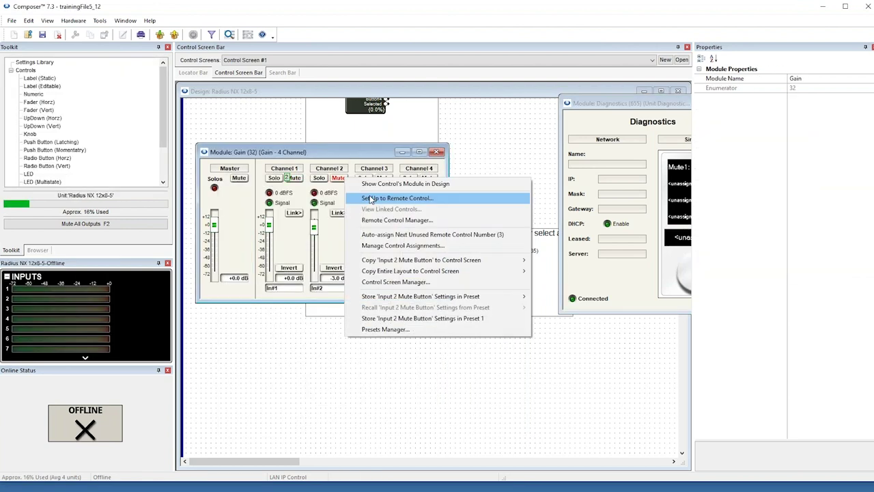
Assign the channel 2 and channel 3 Mute buttons to the W3 Remote's Button Menus #2 and #3
left_click(400, 198)
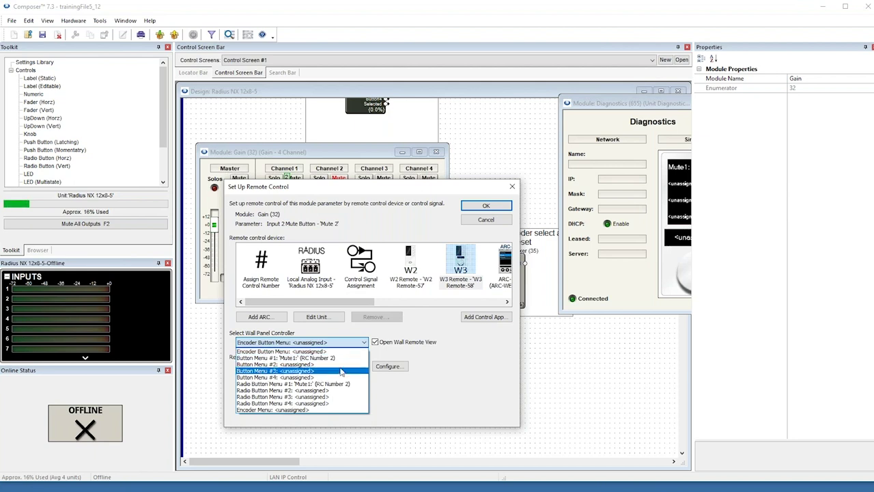
left_click(321, 364)
left_click(486, 207)
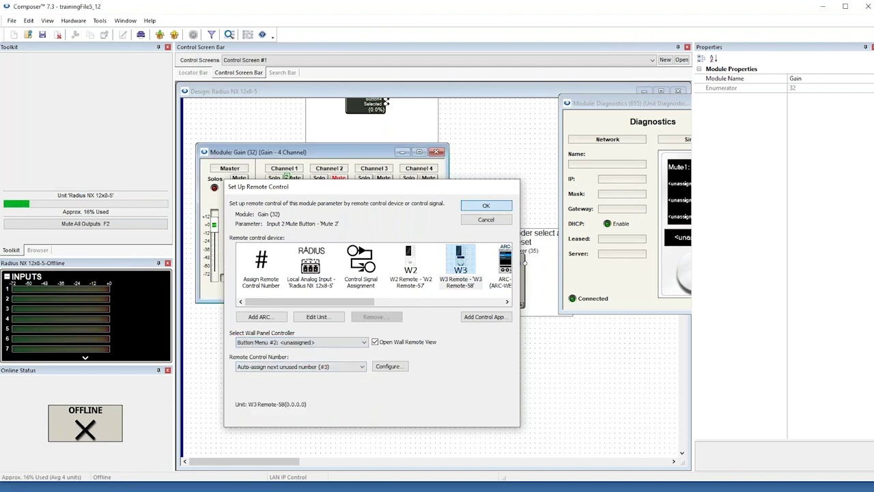
right_click(383, 178)
left_click(405, 200)
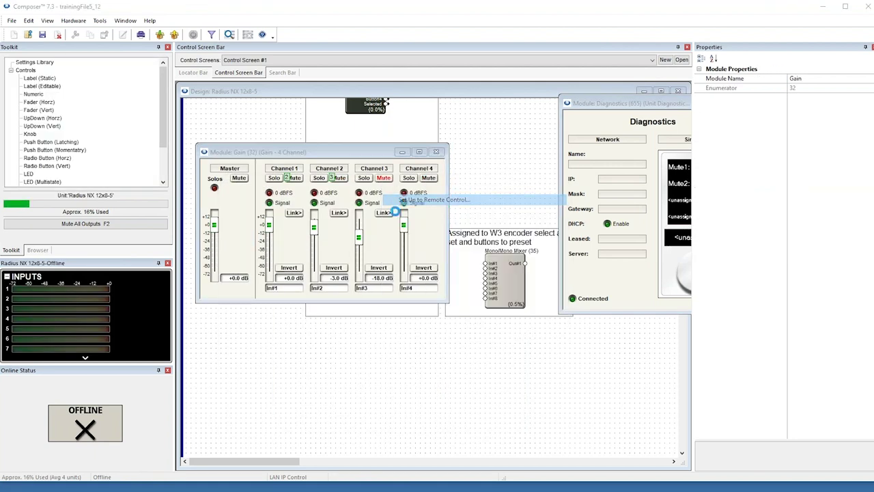
left_click(315, 342)
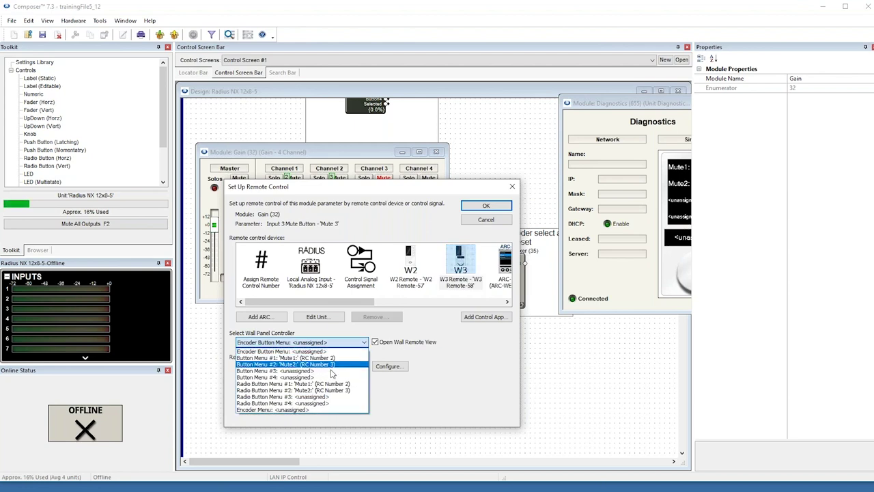
left_click(330, 371)
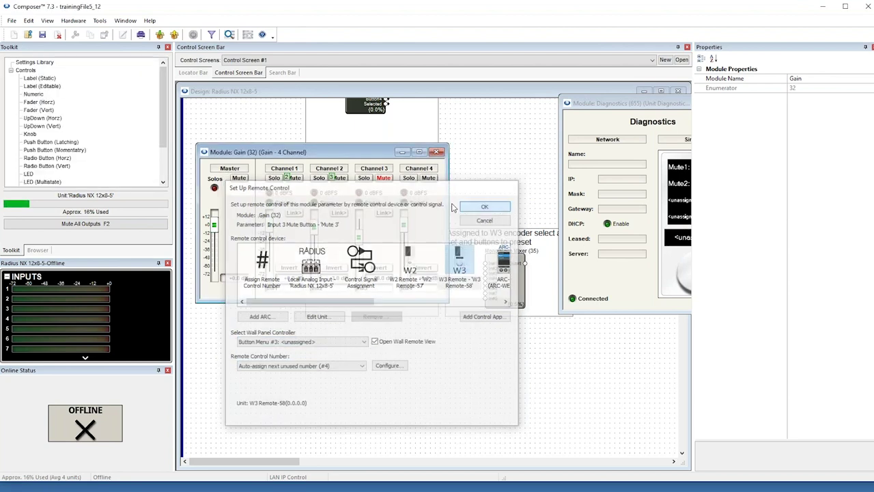
left_click(486, 206)
Assign the channel 4 Mute button to the W3 Remote's Button Menu #3
right_click(429, 178)
left_click(482, 198)
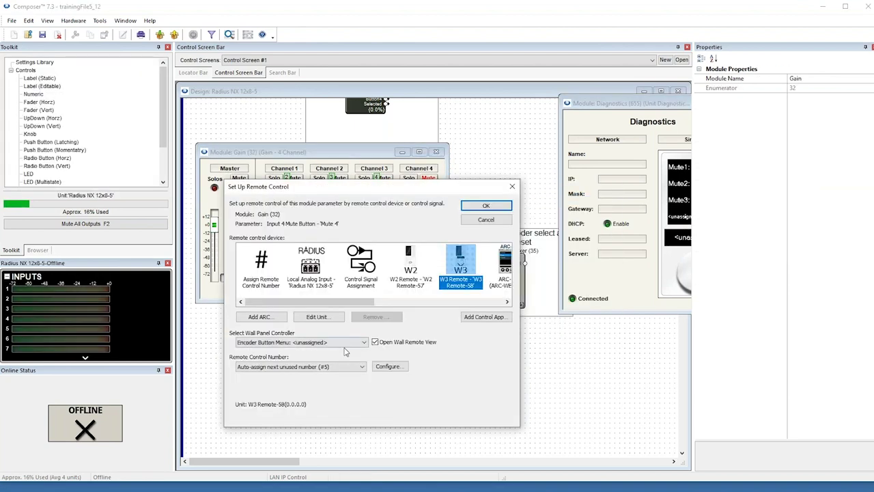
left_click(332, 342)
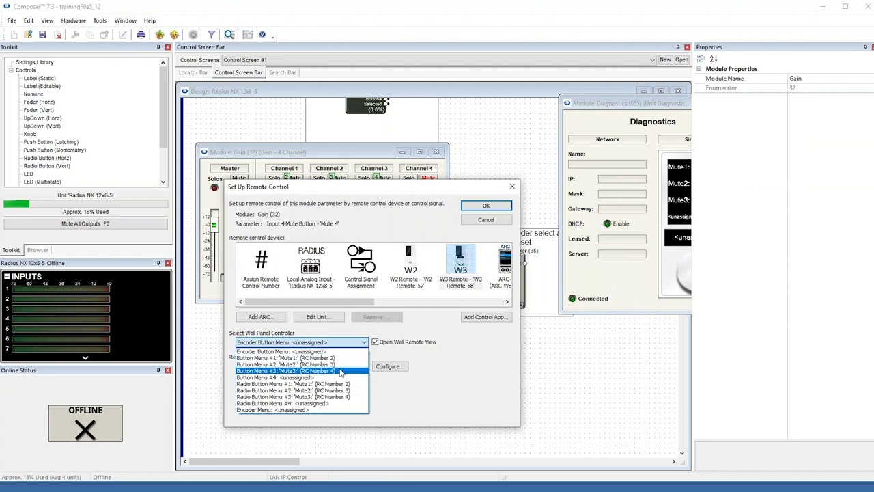
left_click(339, 372)
left_click(485, 206)
Change the W3 Remote's encoder button mode to Encoder Menu Select in its remote settings
left_click_drag(639, 109, 538, 105)
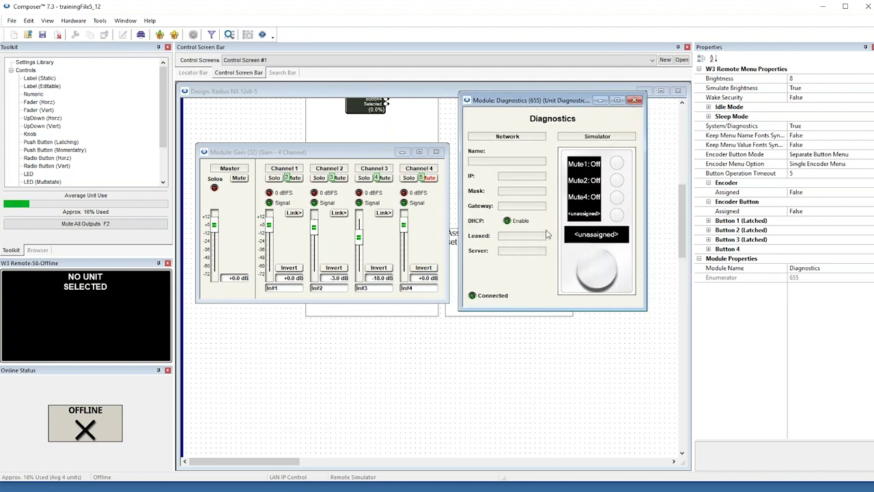
right_click(566, 266)
left_click(601, 297)
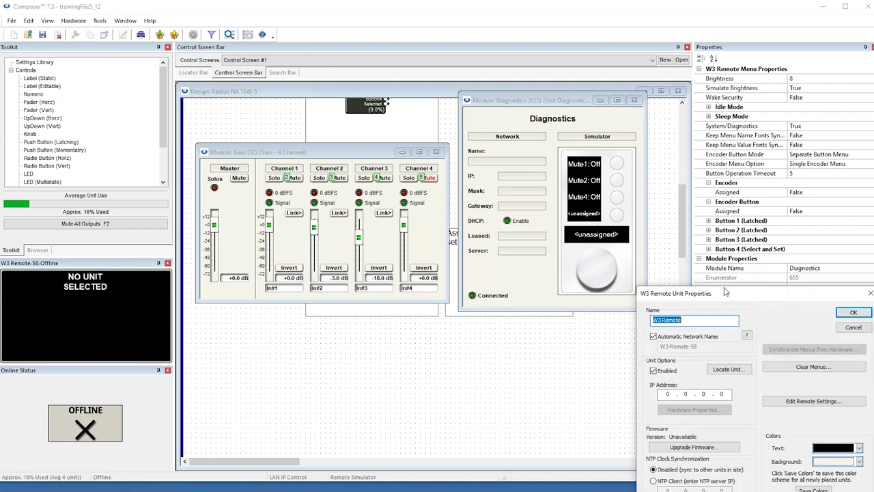
left_click(601, 281)
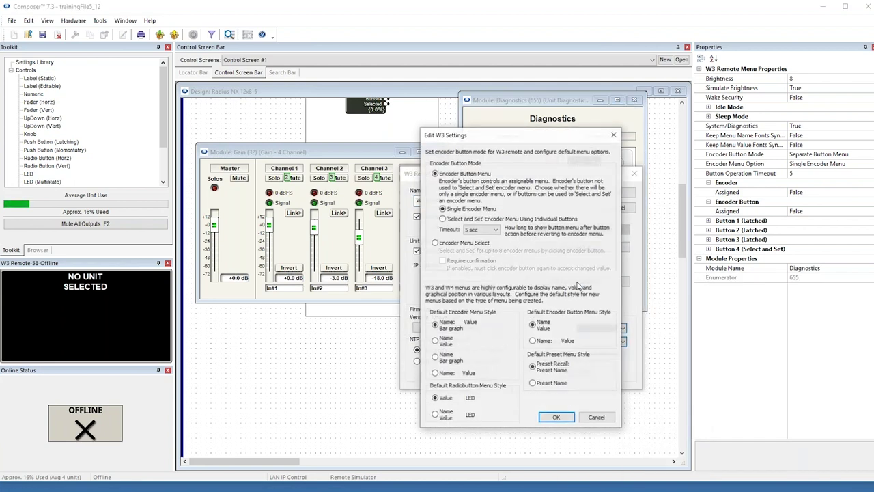
left_click(435, 244)
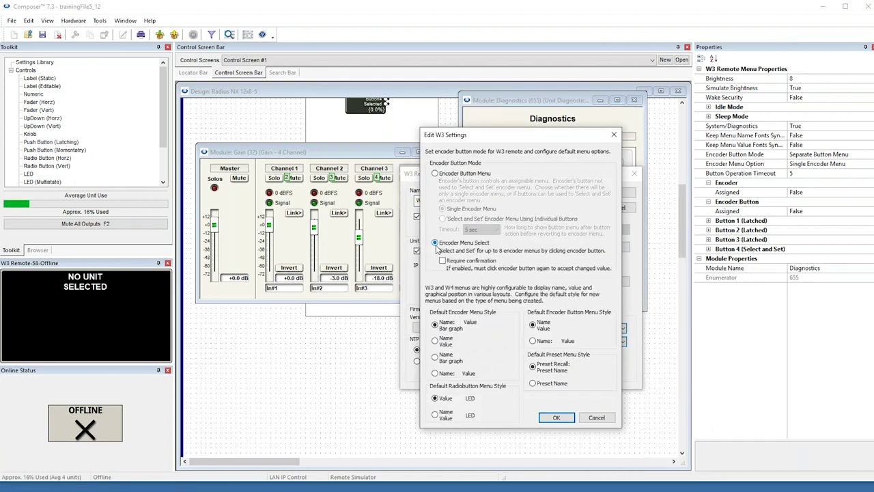
left_click(556, 418)
left_click(618, 194)
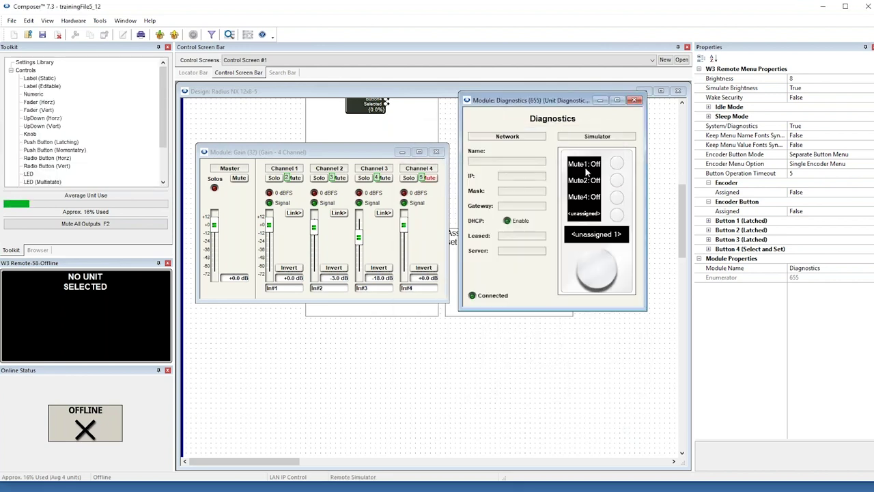
Assign the Gain module's channel 4 Mute button to the W3 Remote's Button Menu #4
right_click(428, 179)
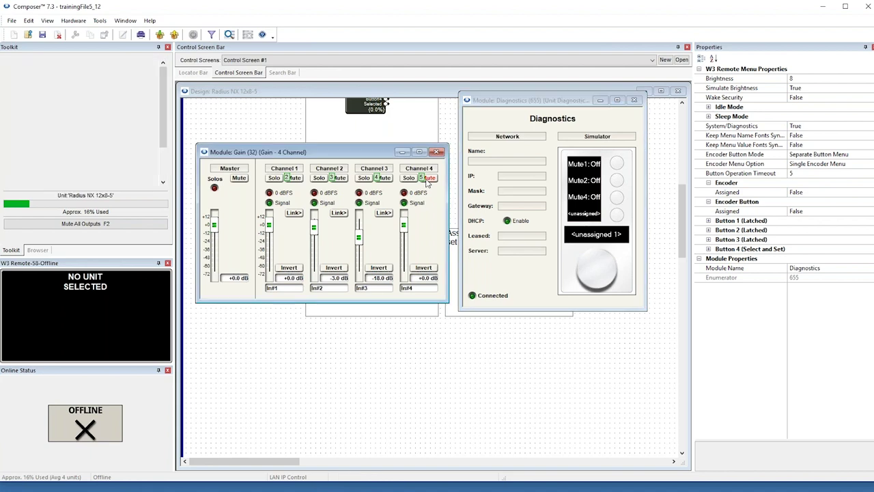
left_click(478, 200)
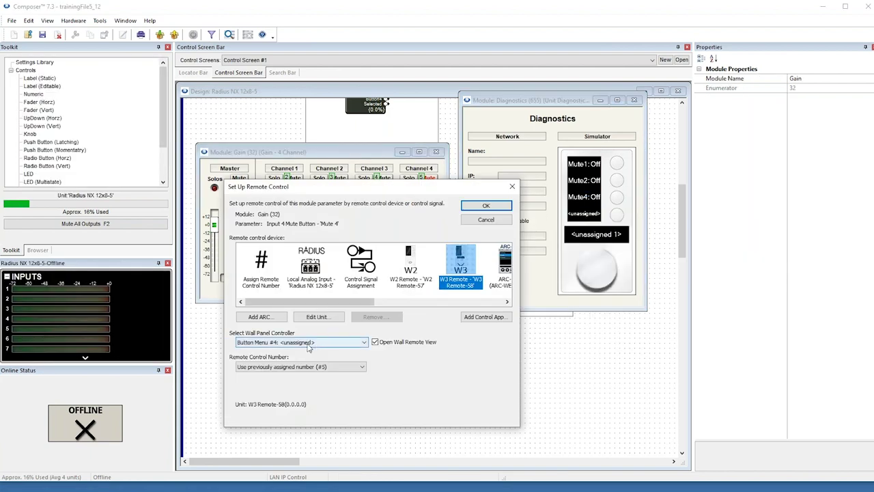
left_click(312, 342)
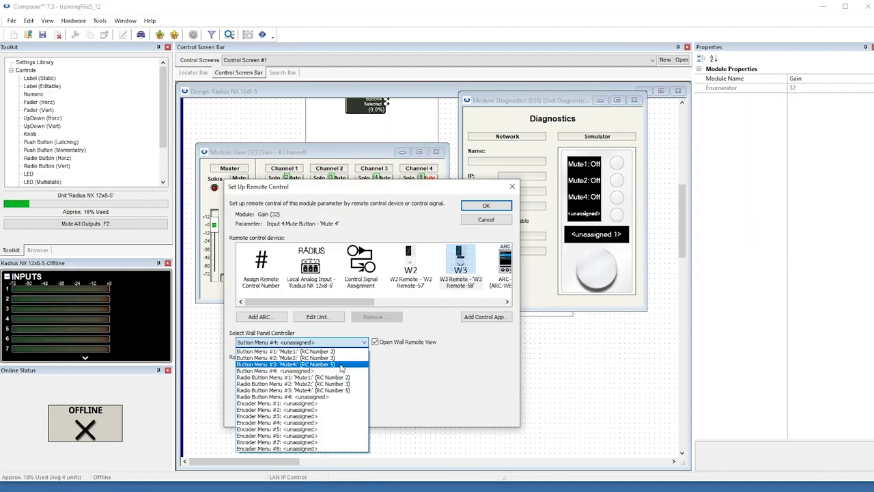
left_click(339, 370)
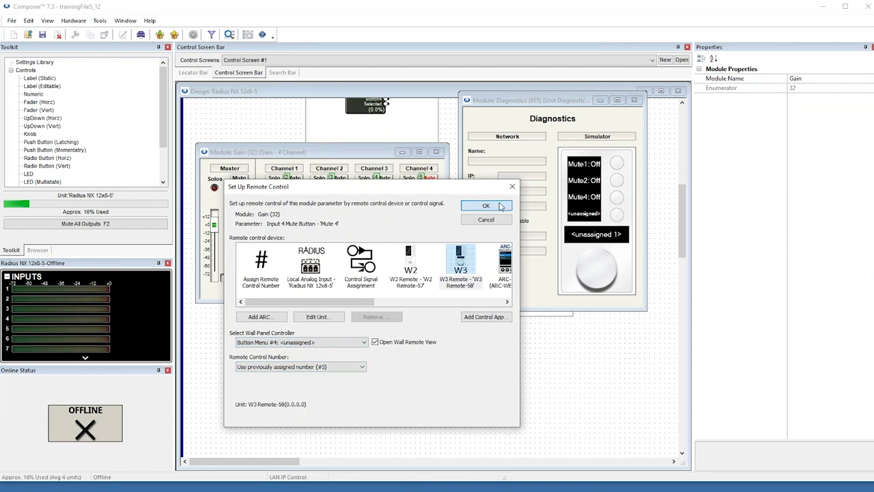
left_click(485, 204)
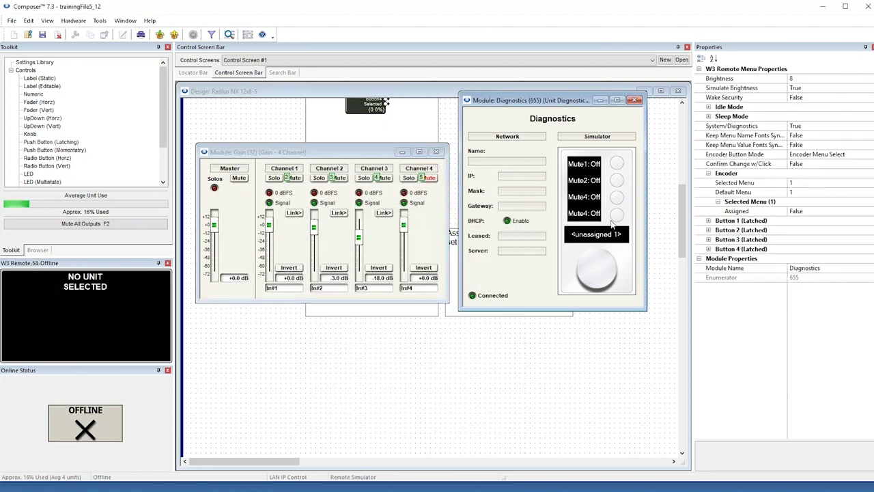
Close the Gain module, open the Mono/Mono Mixer, and assign its channel 1 gain fader to the W3 Remote's Encoder Menu #1
left_click(436, 152)
left_click_drag(515, 109, 580, 102)
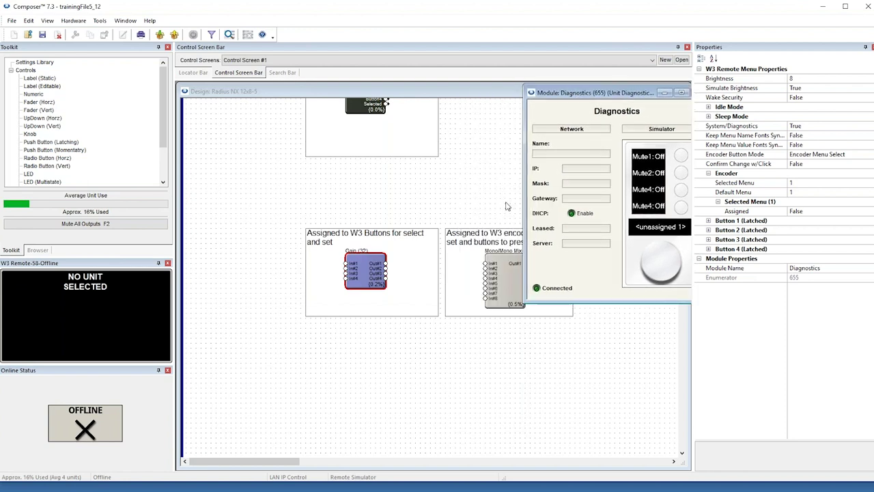
double_click(501, 265)
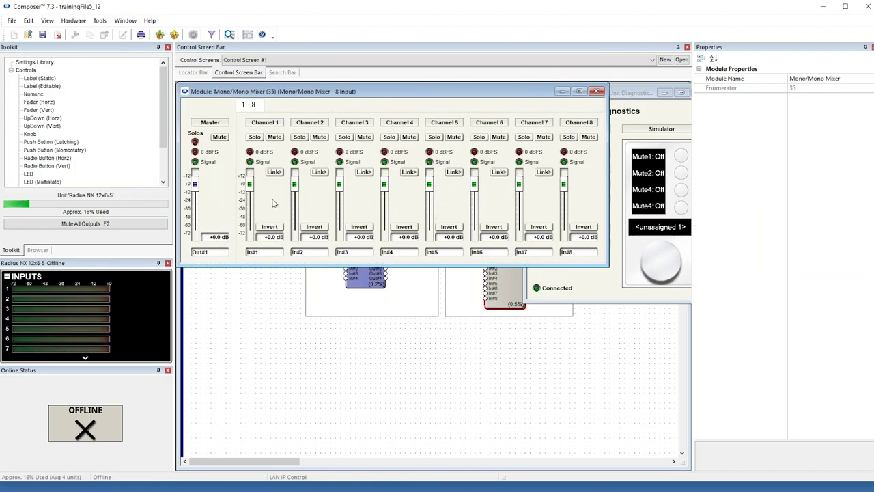
right_click(251, 184)
left_click(300, 205)
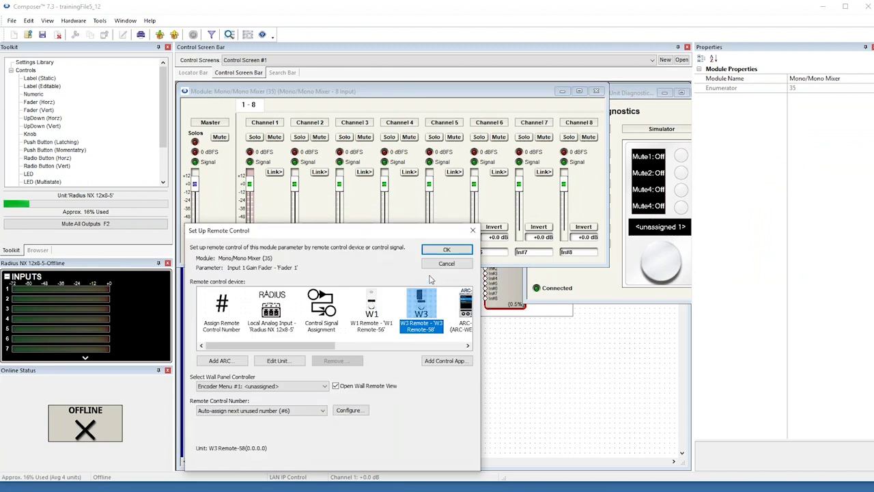
left_click(289, 386)
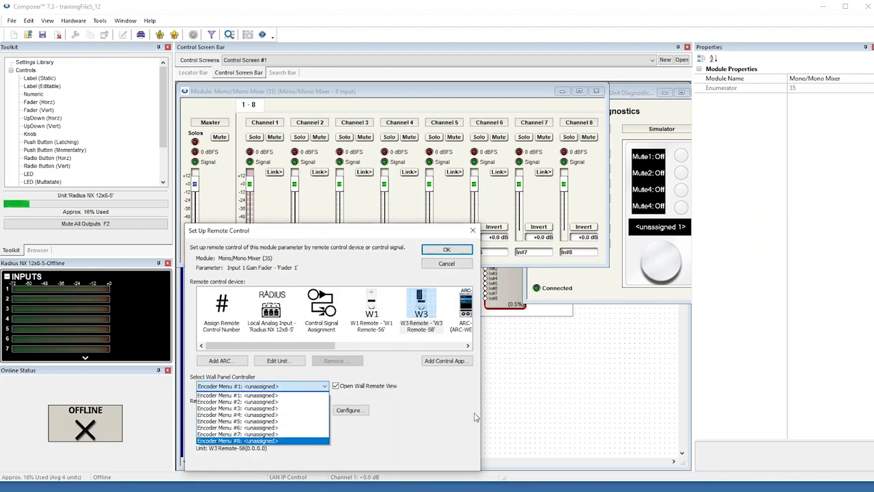
left_click(451, 380)
left_click(447, 250)
Assign the mixer's channel 2, 3 and 4 gain faders to the W3 Remote's next encoder menus
right_click(295, 187)
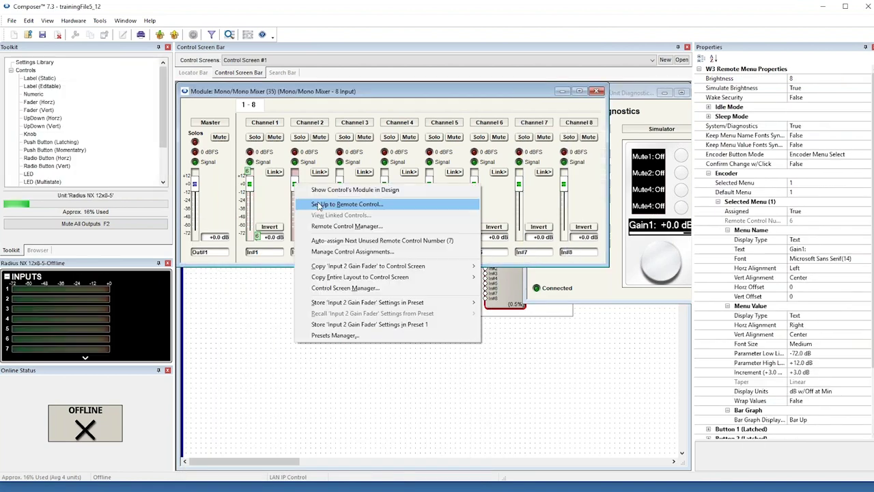
left_click(342, 203)
right_click(340, 190)
left_click(365, 204)
right_click(385, 191)
left_click(406, 208)
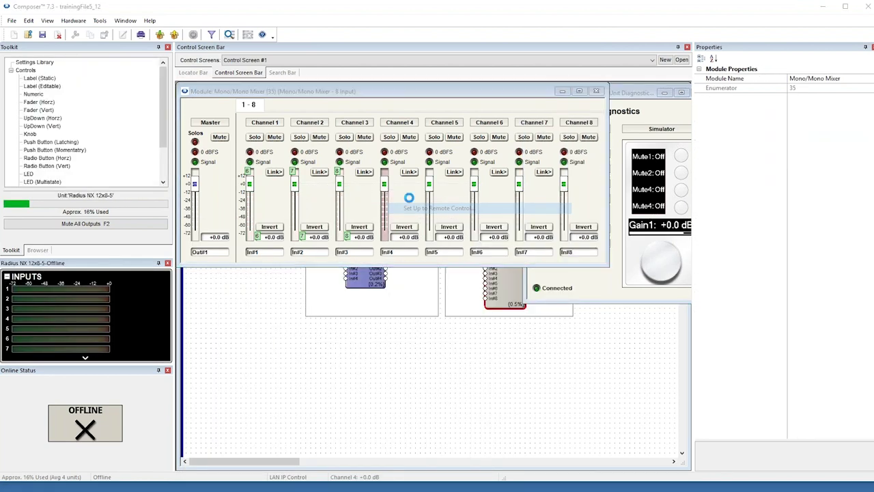
Assign the mixer's channel 5, 6 and 7 gain faders to the W3 Remote's following encoder menus
right_click(429, 189)
left_click(447, 207)
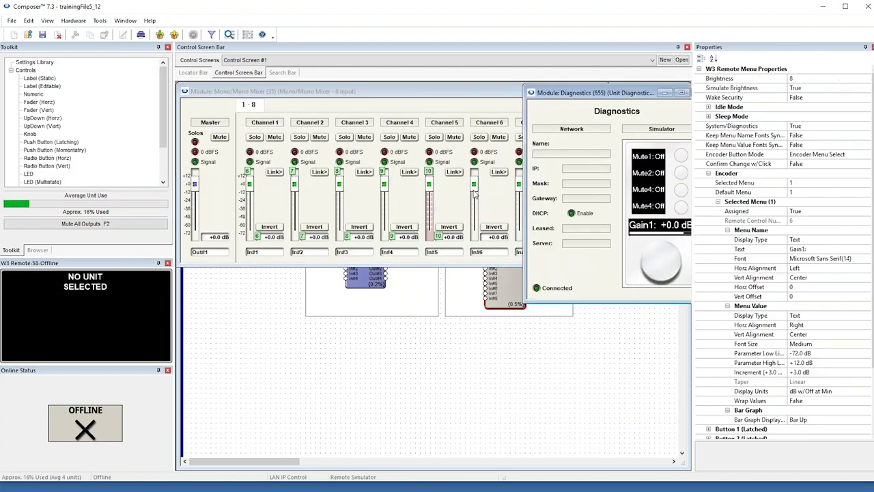
right_click(474, 190)
left_click(493, 209)
right_click(520, 188)
left_click(539, 206)
Assign the mixer's channel 8 gain fader to the W3 Remote's last encoder menu and bring the Diagnostics window fully into view
left_click_drag(355, 91, 338, 276)
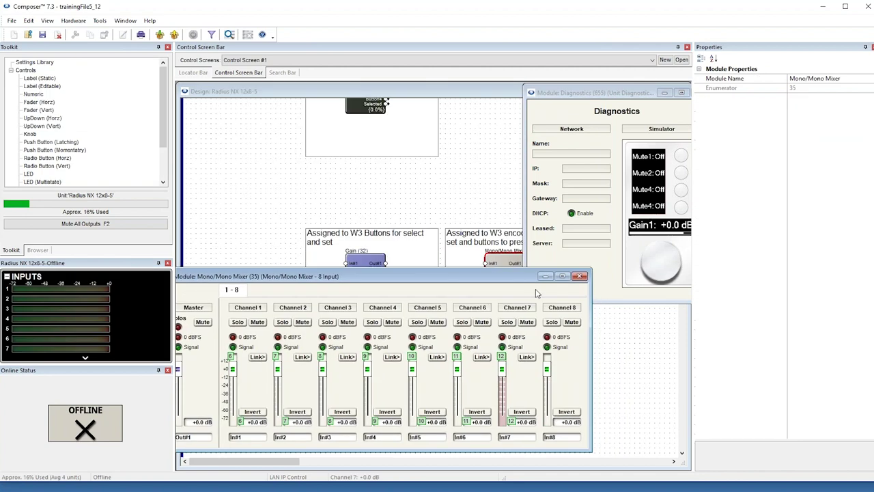
right_click(549, 368)
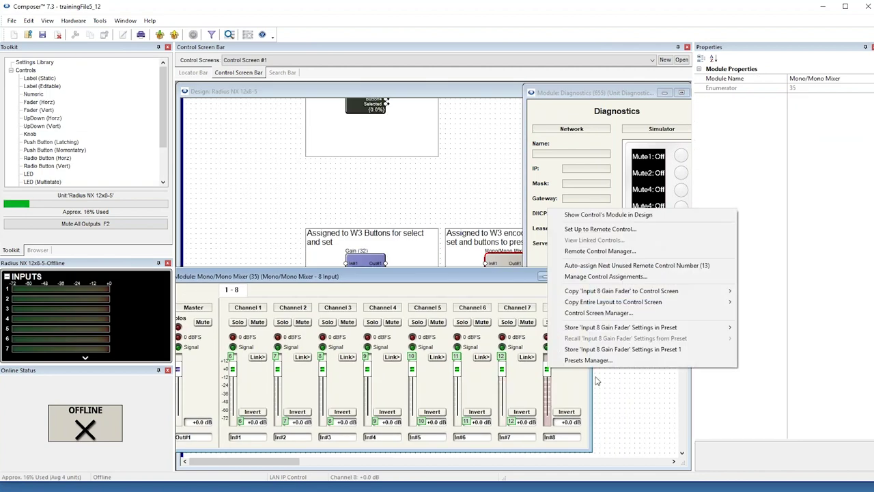
left_click(598, 229)
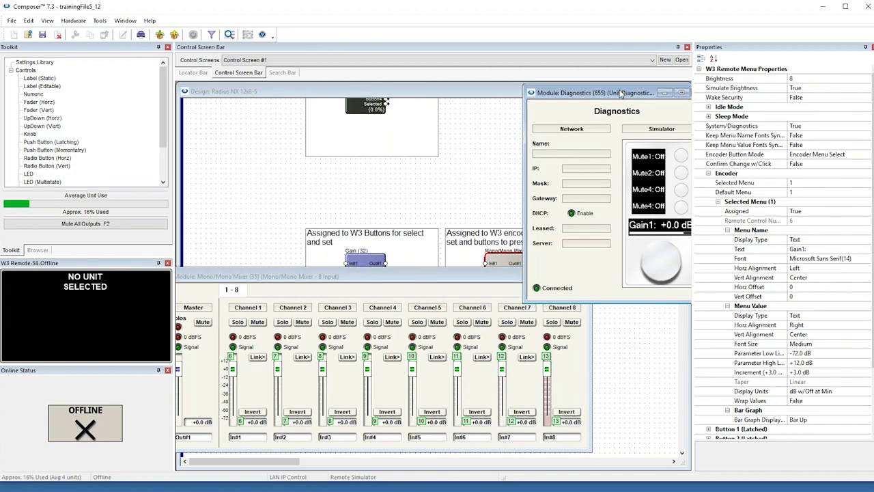
left_click_drag(622, 94, 495, 110)
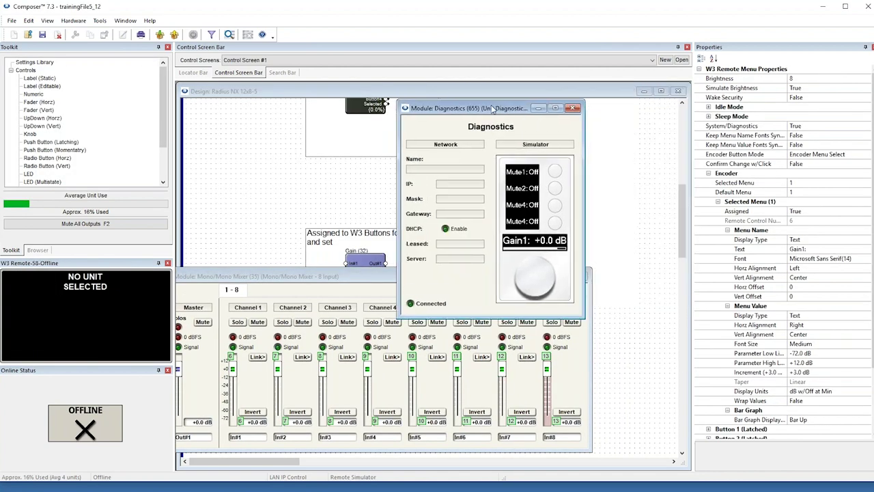
Test the mute buttons in the W3 simulator, leaving Mute1 off and Mute2 on
left_click(553, 171)
left_click(553, 188)
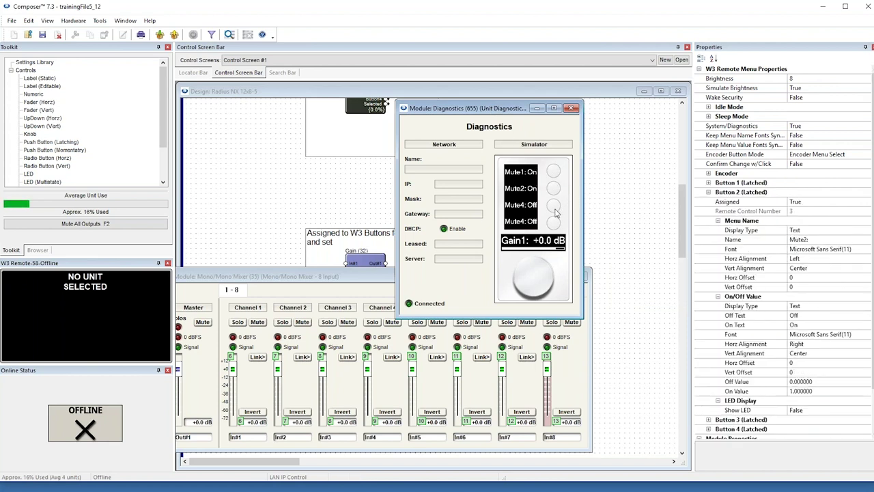
left_click(556, 209)
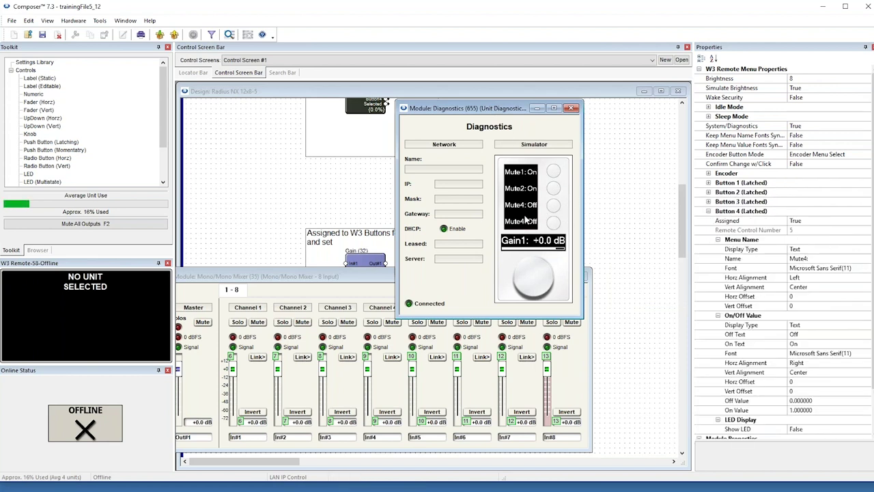
left_click(554, 173)
Test the W3 simulator's encoder by selecting other gain menus and adjusting their levels, setting Gain5 to -3.0 dB
left_click(538, 273)
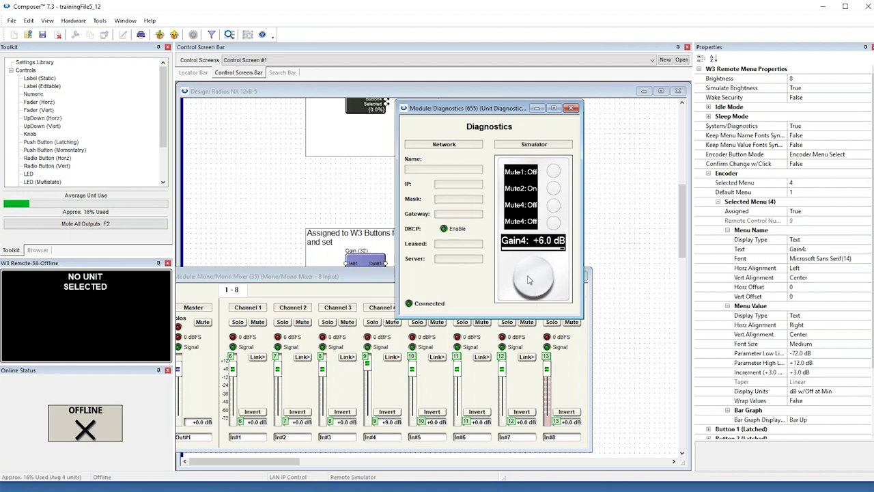
left_click(534, 280)
left_click(534, 280)
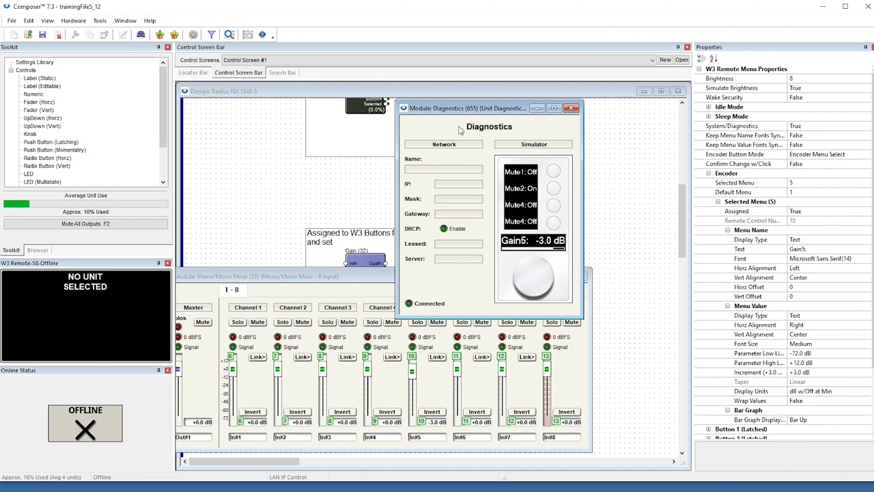
Close the Diagnostics, Mono/Mono Mixer and Radius NX 12x8 design windows to return to the site
left_click(571, 108)
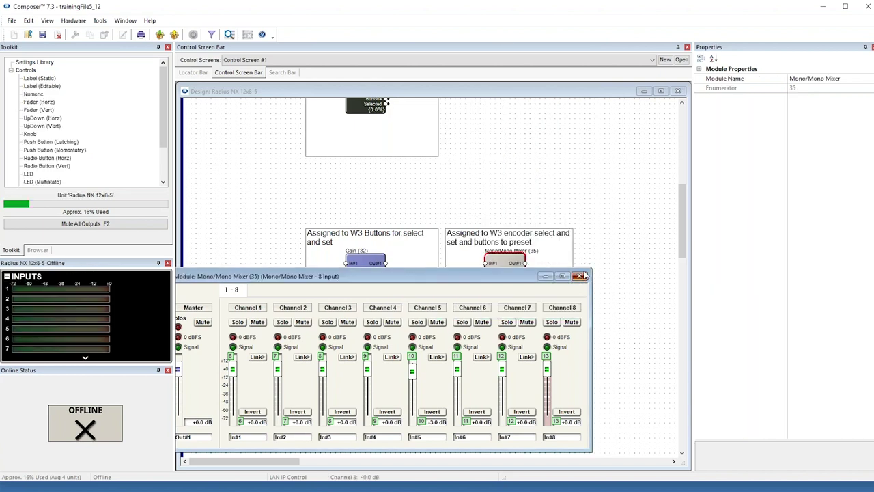
left_click(582, 275)
left_click(680, 90)
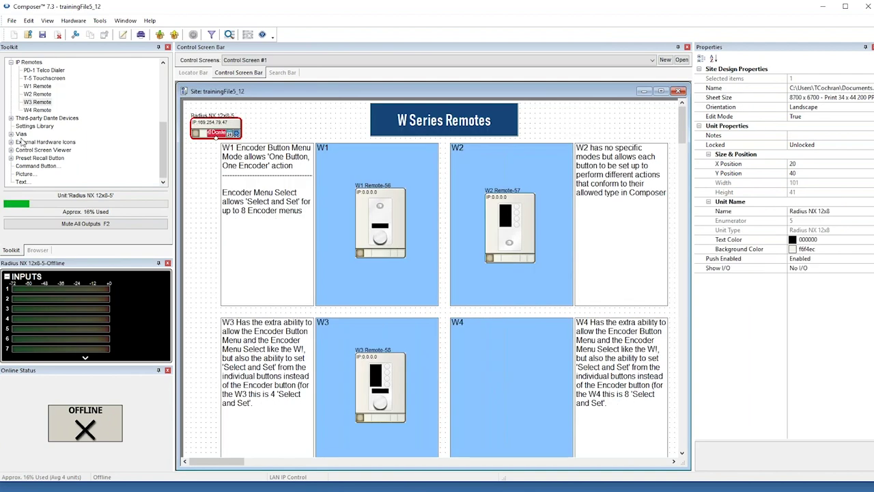
left_click_drag(36, 109, 519, 384)
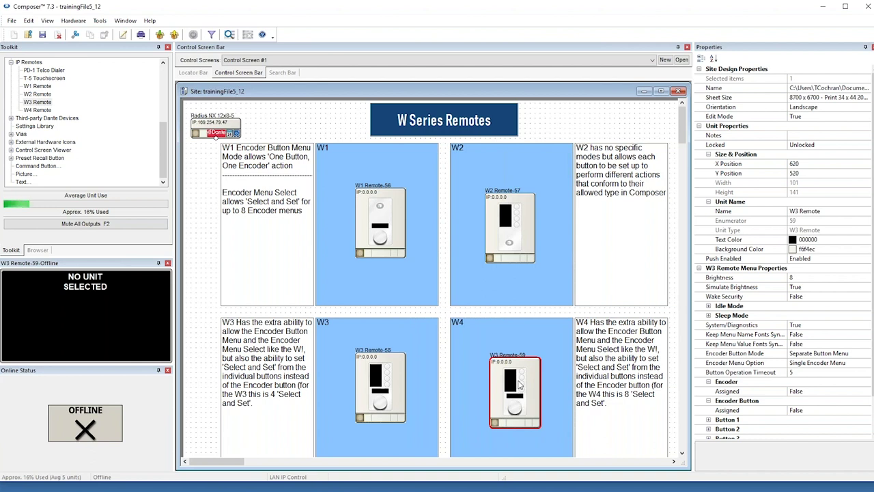
left_click_drag(505, 381, 501, 376)
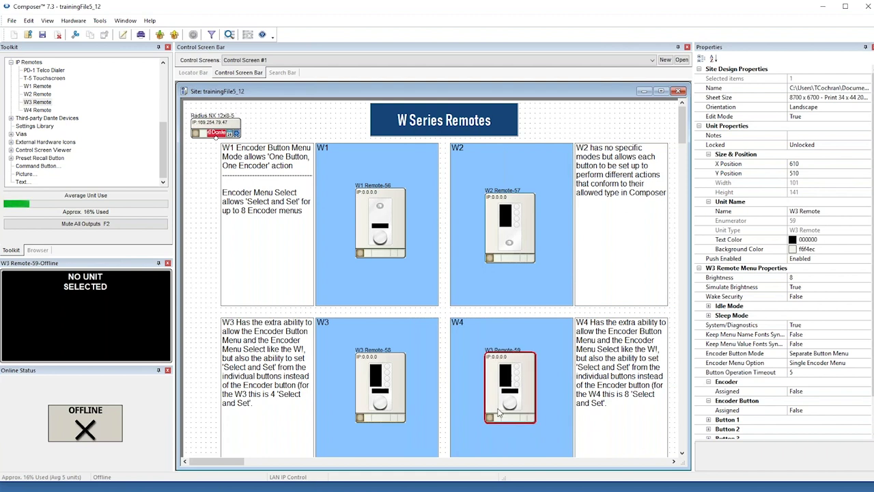
right_click(496, 377)
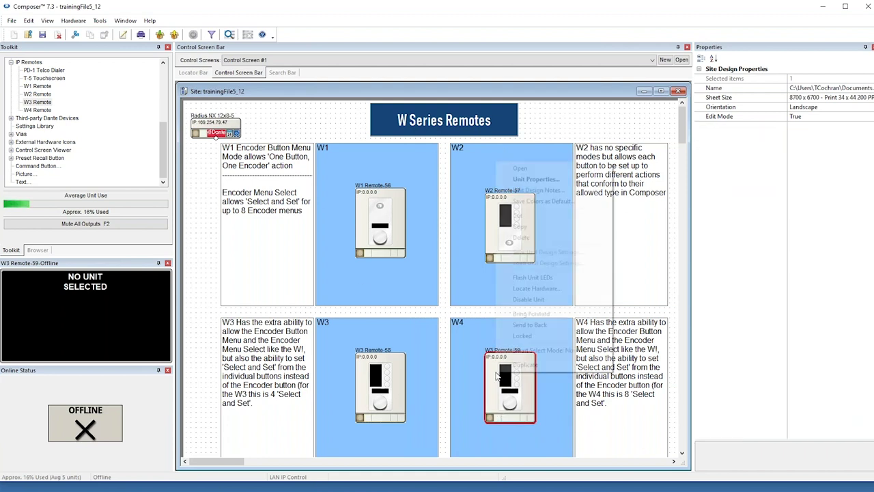
left_click(526, 235)
Place a W4 Remote in the site's W4 box
left_click_drag(38, 109, 514, 392)
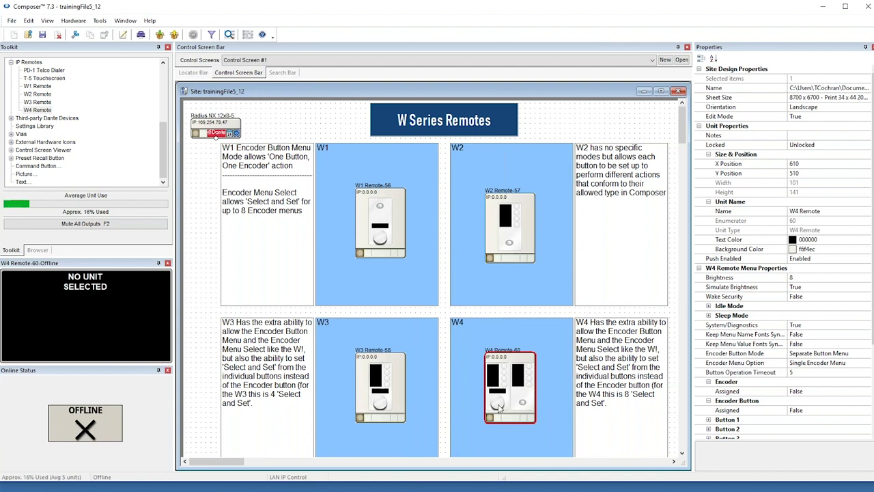
left_click(504, 391)
Open the W1 Remote's Diagnostics and examine the encoder button mode and default menu styles in its remote settings without changing them
right_click(380, 230)
left_click(384, 230)
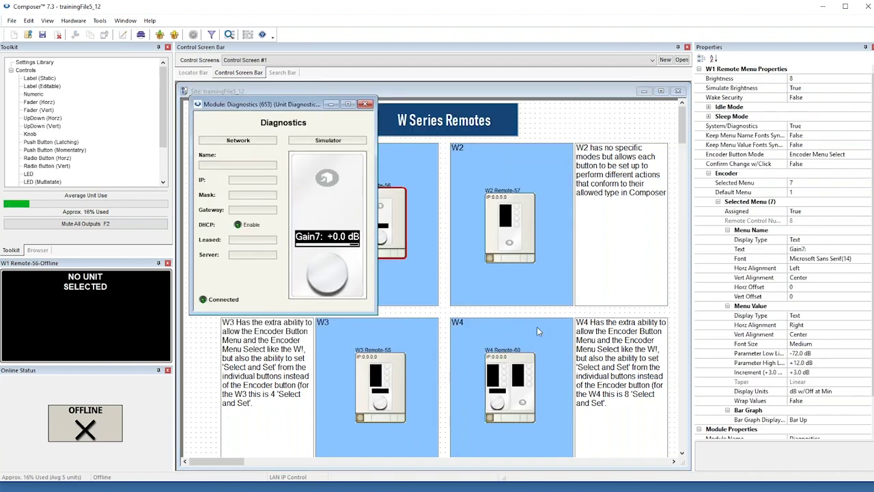
right_click(313, 205)
left_click(300, 167)
right_click(332, 206)
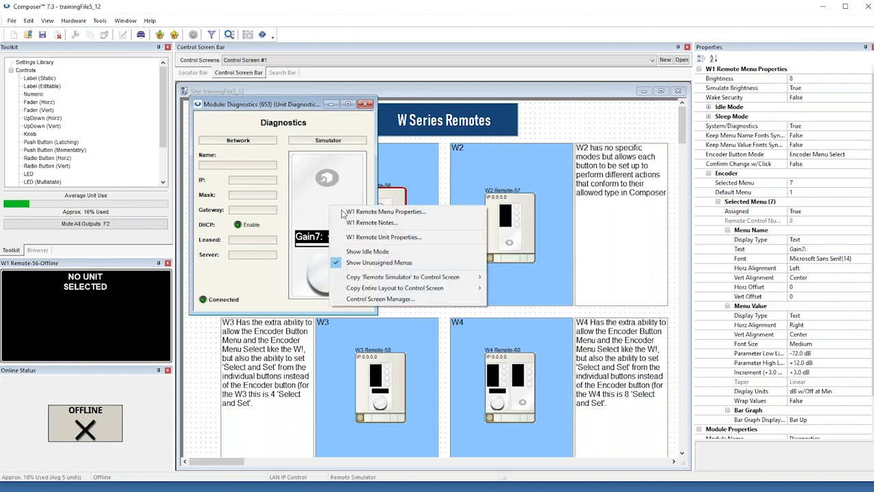
left_click(345, 237)
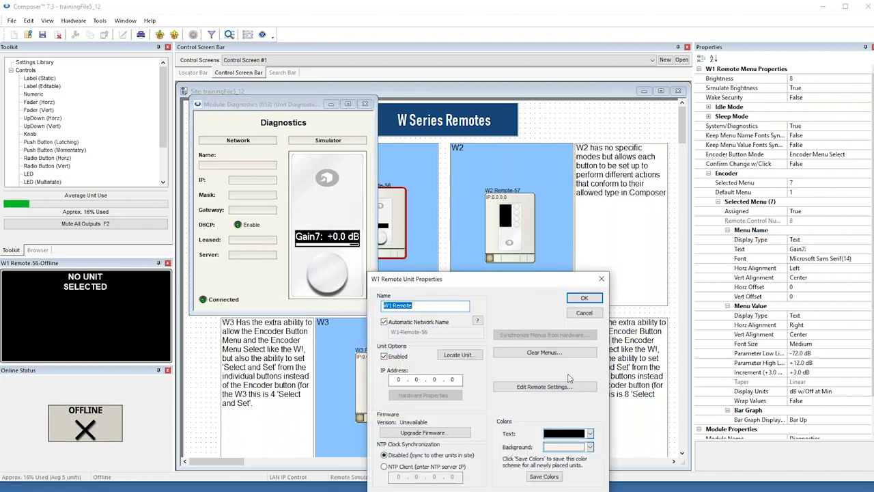
left_click(550, 387)
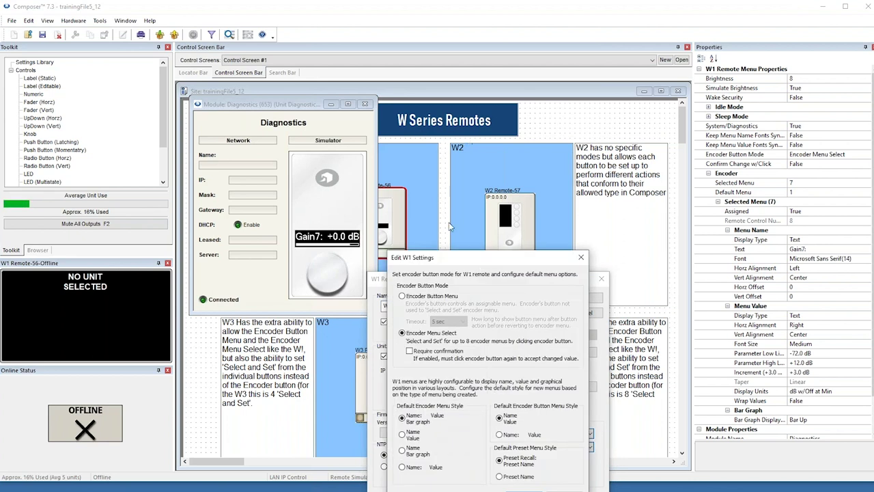
left_click_drag(477, 265, 430, 142)
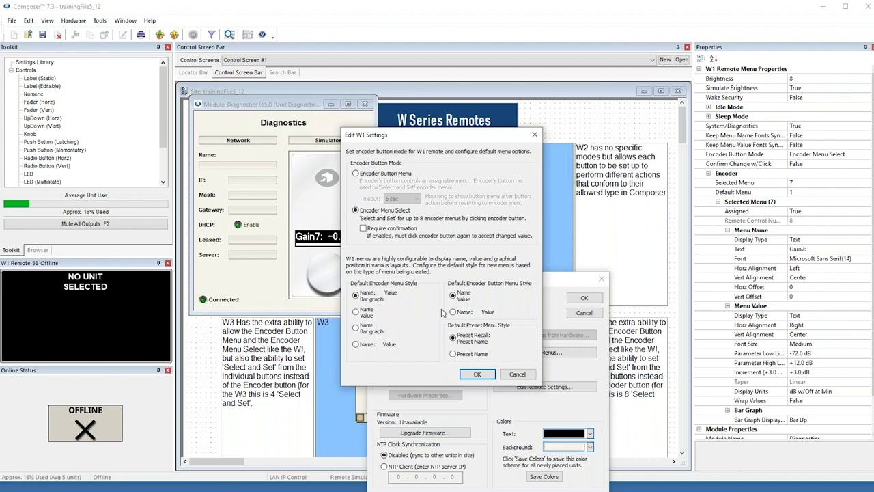
mouse_move(446, 139)
left_mouse_down()
mouse_move(452, 130)
mouse_move(433, 130)
left_mouse_up()
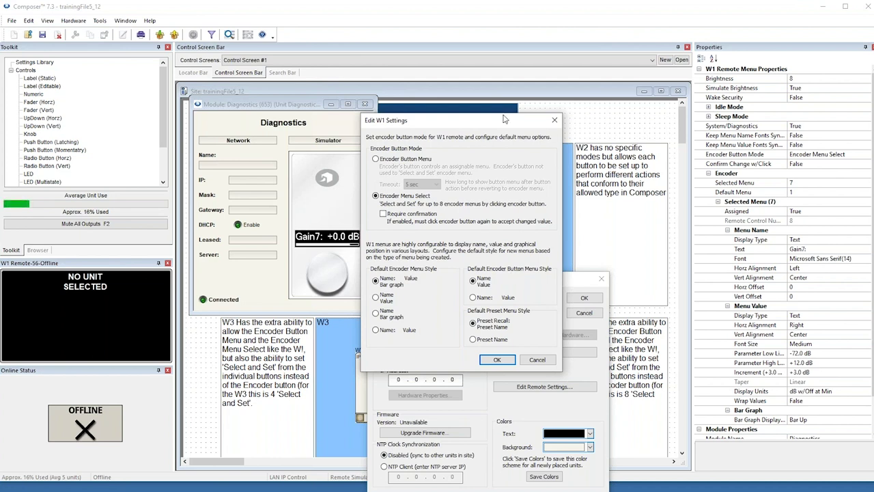
left_click(538, 360)
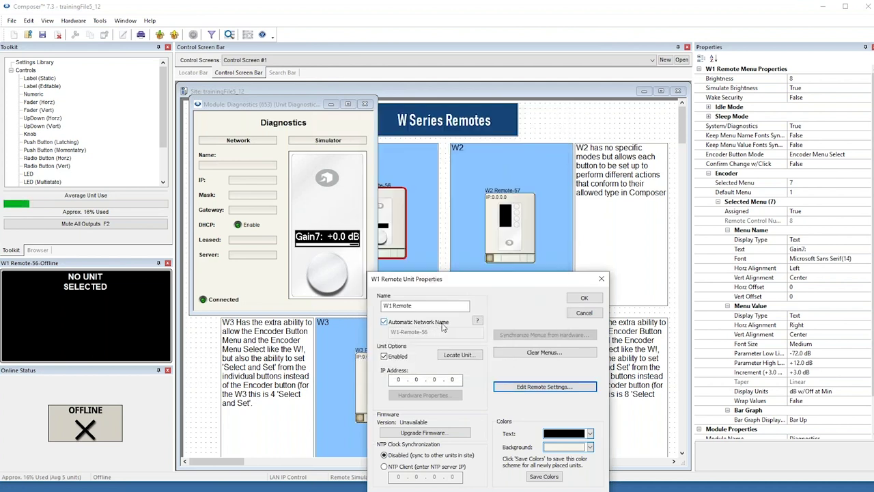
left_click(584, 298)
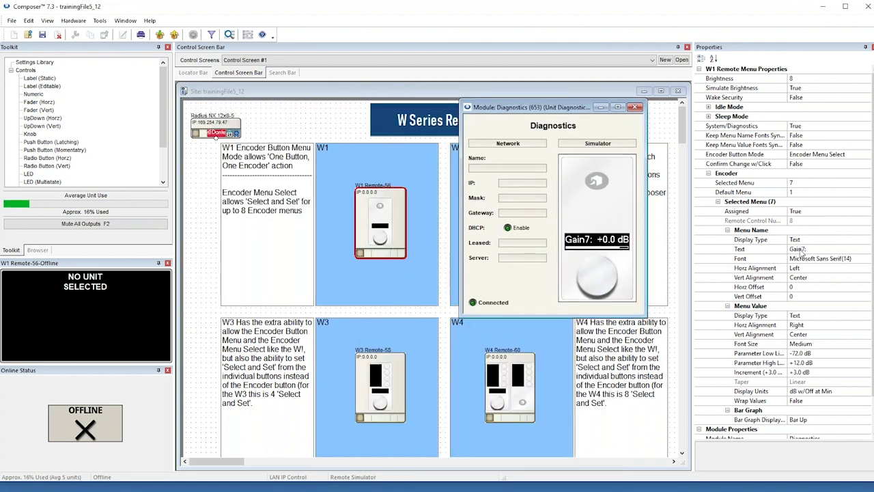
Set the horizontal alignment of the W1 Remote's Gain7 menu name to Right
left_click(800, 268)
left_click(866, 268)
left_click(857, 293)
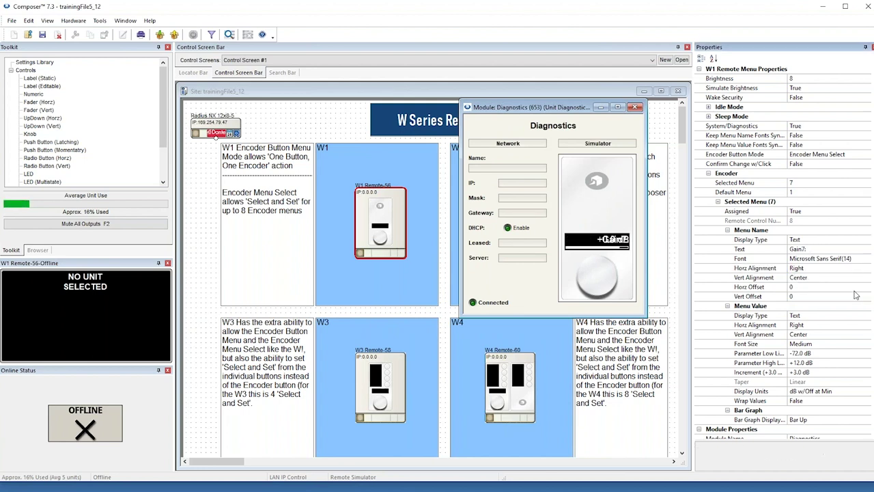
Set the horizontal alignment of the W1 Remote's menu 7 value to Left
left_click(825, 338)
left_click(847, 325)
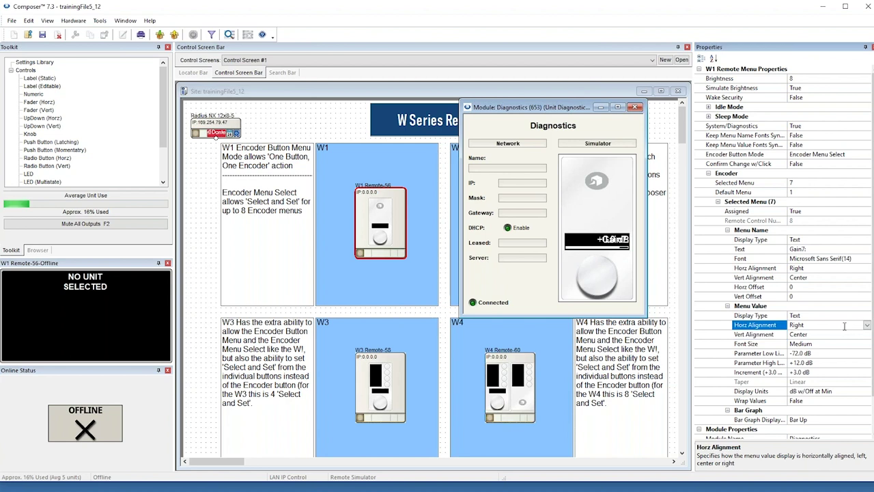
left_click(866, 325)
left_click(859, 335)
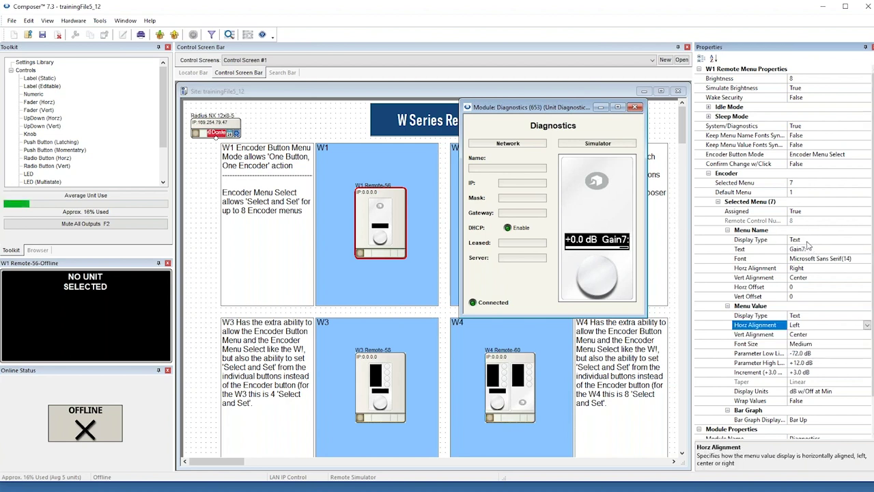
Change the menu name text of the W1 Remote's encoder menu 7 to Vol
left_click_drag(807, 248, 796, 249)
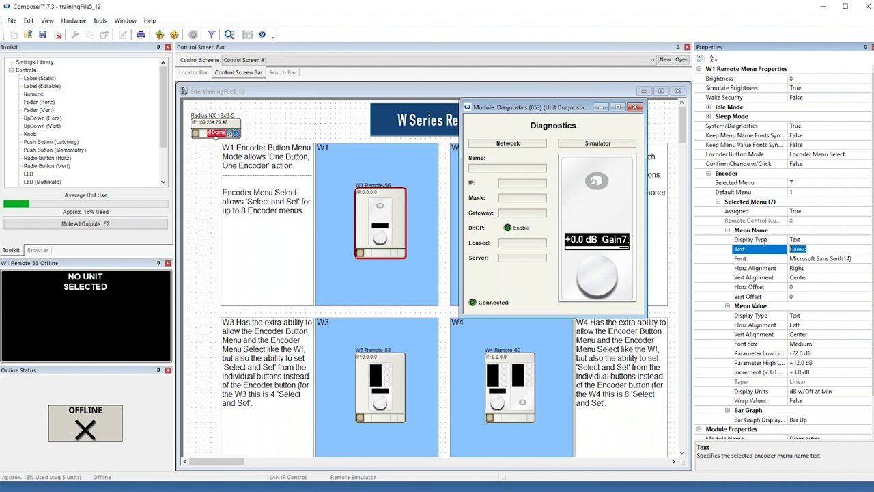
type("Vol")
key("Return")
Display the menu 7 name as a symbol, using the Webdings music note, symbol 175
left_click(799, 240)
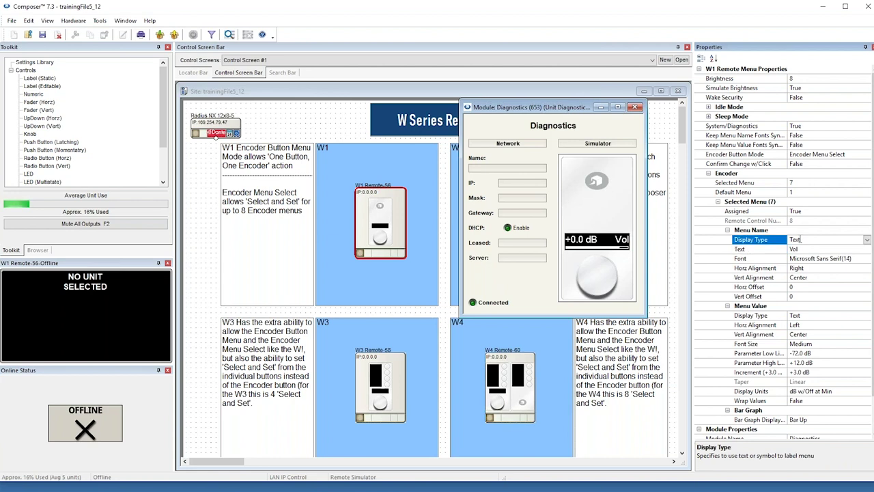
left_click(868, 241)
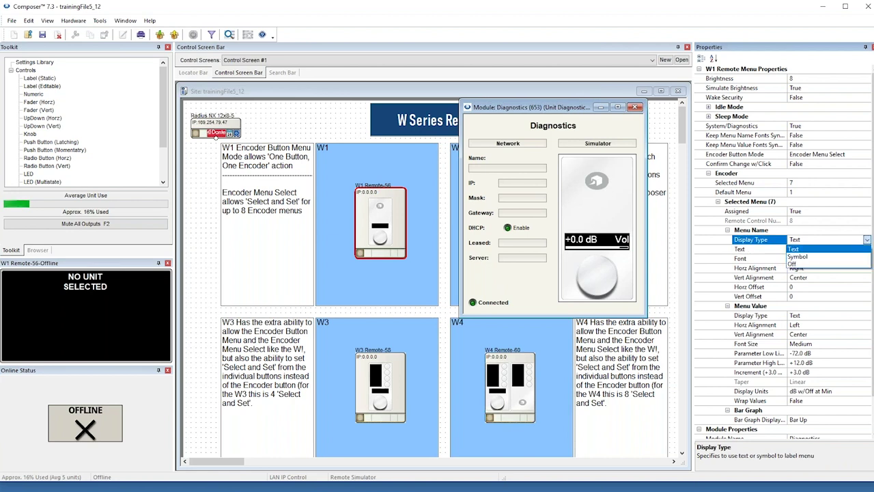
left_click(858, 258)
left_click(847, 249)
left_click(866, 249)
left_click(851, 261)
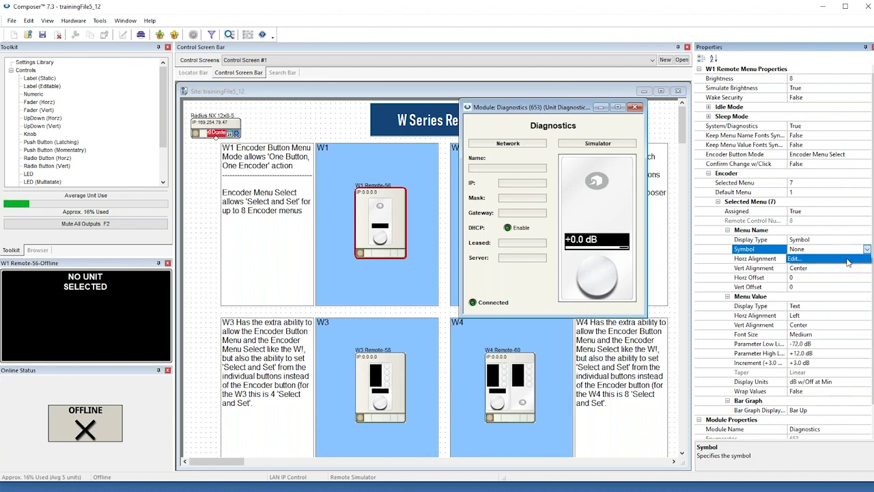
left_click(747, 165)
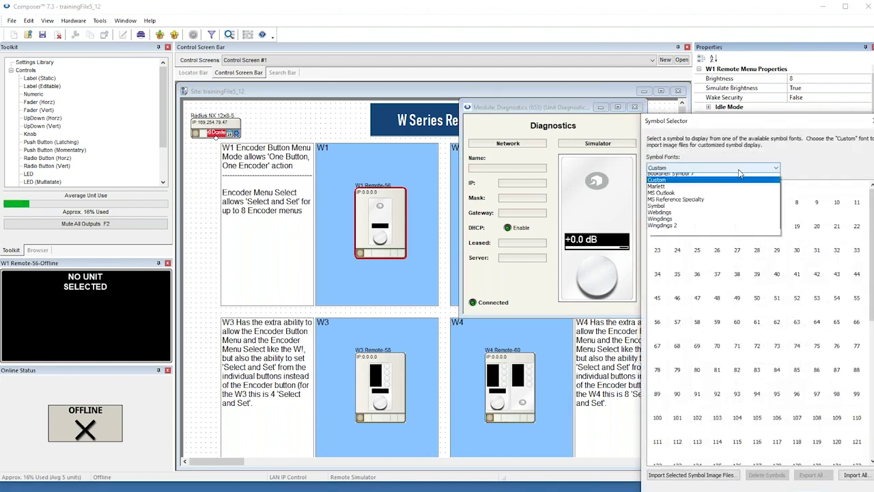
left_click(720, 222)
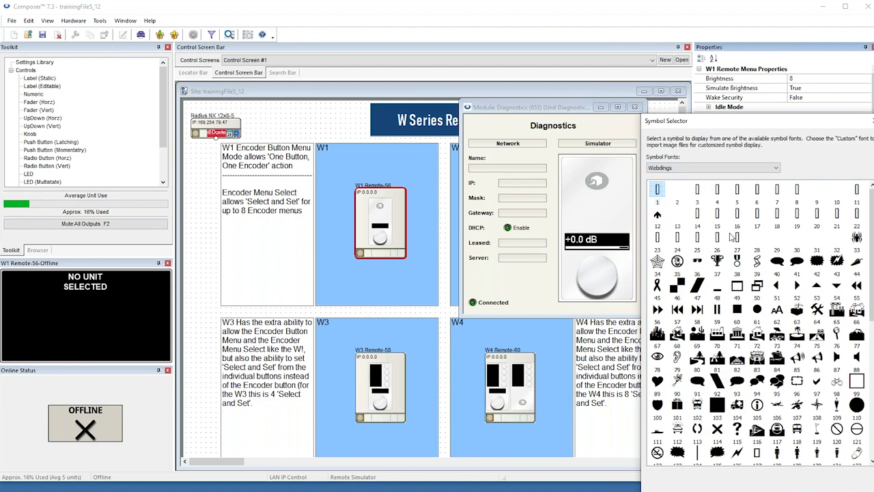
scroll(823, 371, "down", 5)
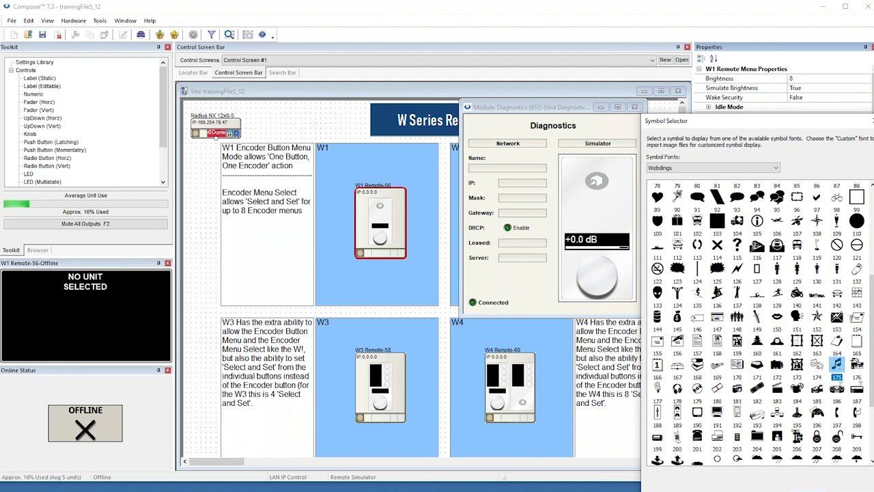
double_click(837, 365)
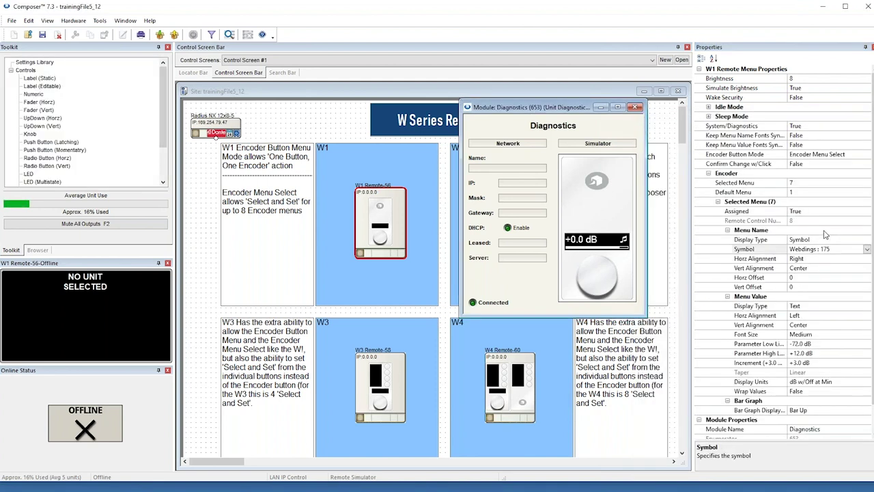
Set the horizontal offset of the menu 7 name symbol to -25 and nudge the Diagnostics window slightly upward
left_click(794, 278)
type("-2")
key("Return")
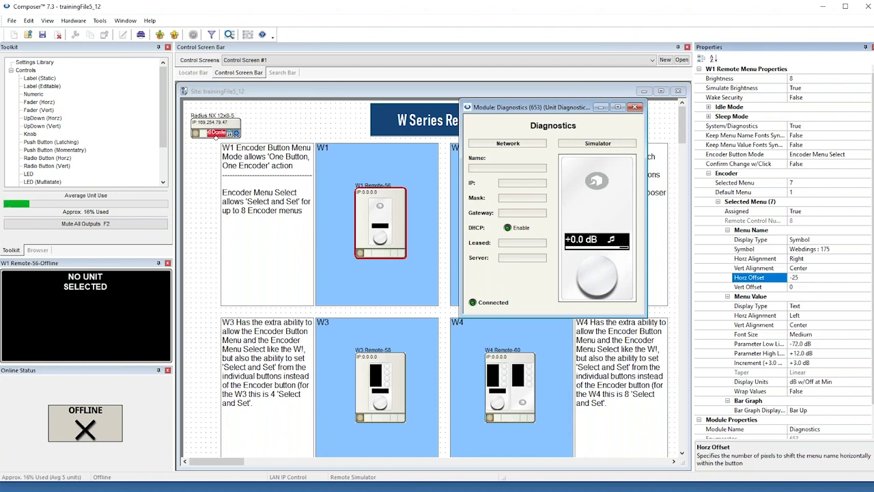
left_click_drag(556, 112, 558, 108)
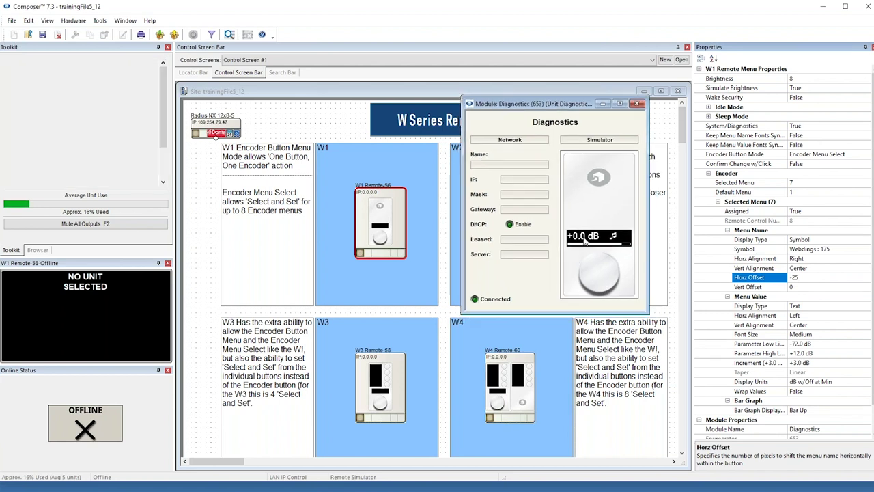
Set the display units of the menu 7 value to Percent
left_click(814, 382)
left_click(867, 386)
left_click(862, 409)
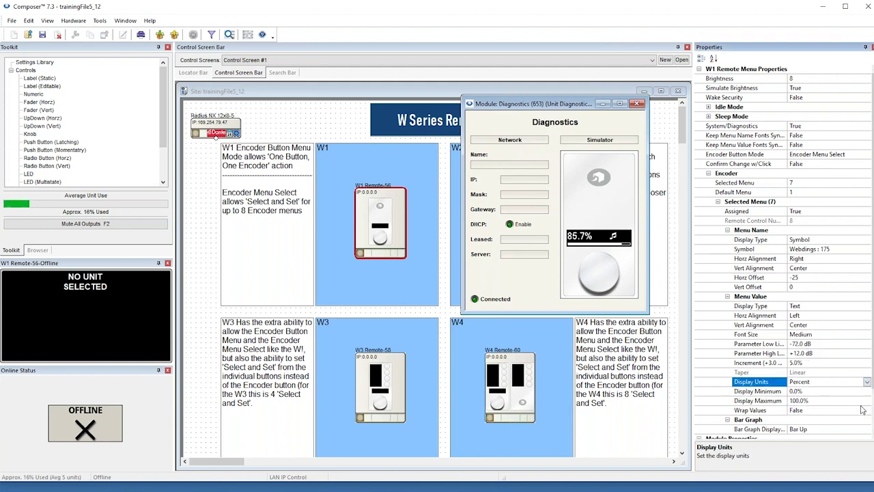
Set the bar graph display mode of encoder menu 7 to Moving Bar
scroll(816, 389, "down", 2)
left_click(807, 410)
left_click(867, 410)
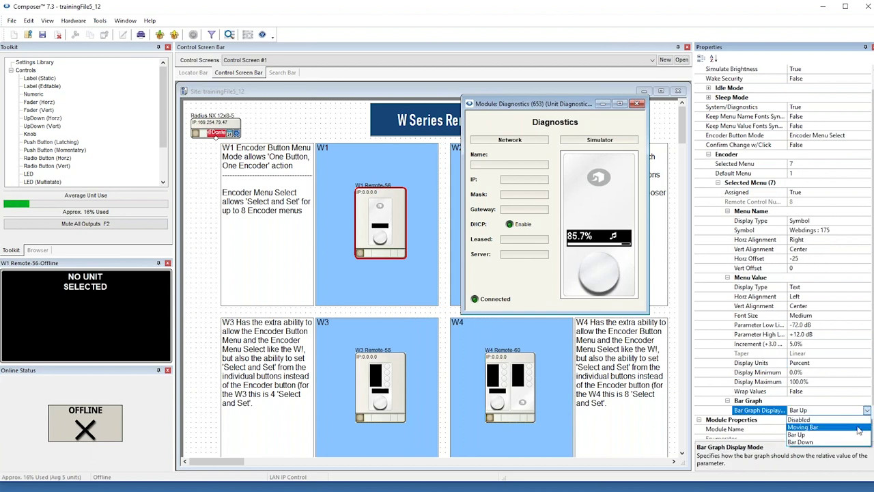
left_click(859, 427)
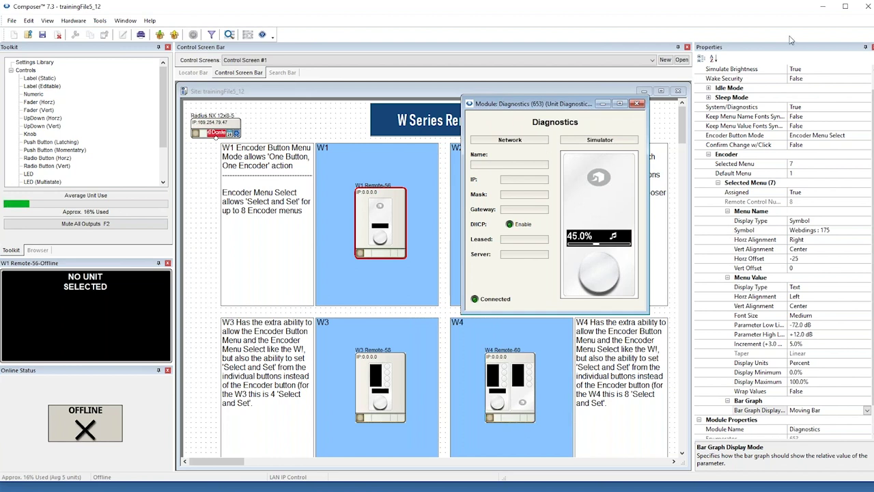
Try the W1 Remote's main display brightness at 1 and restore it to 8
scroll(788, 152, "up", 1)
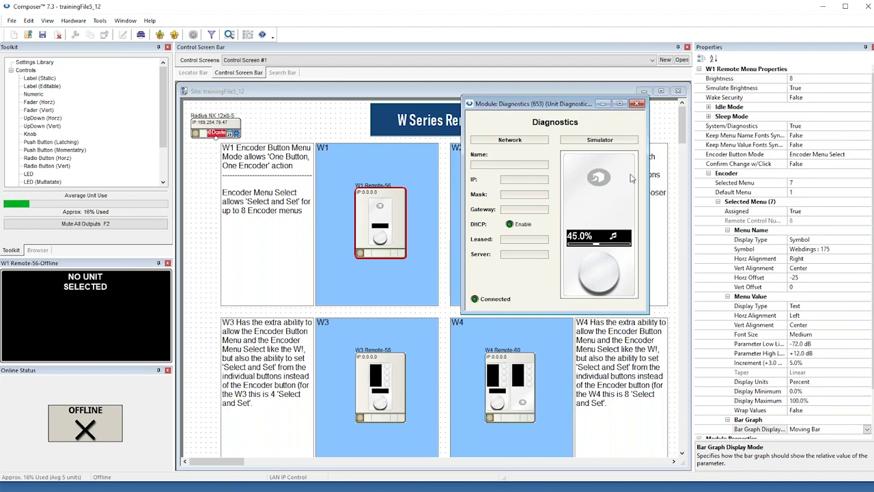
left_click(810, 79)
left_click(867, 78)
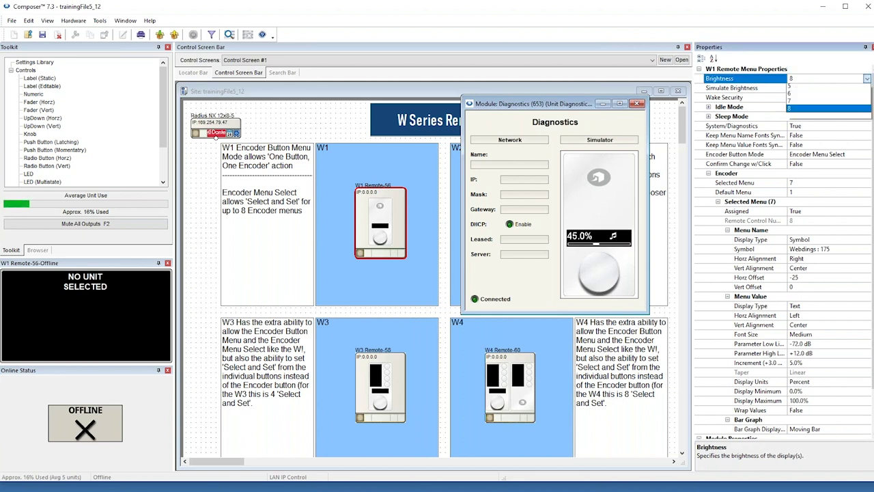
left_click(854, 88)
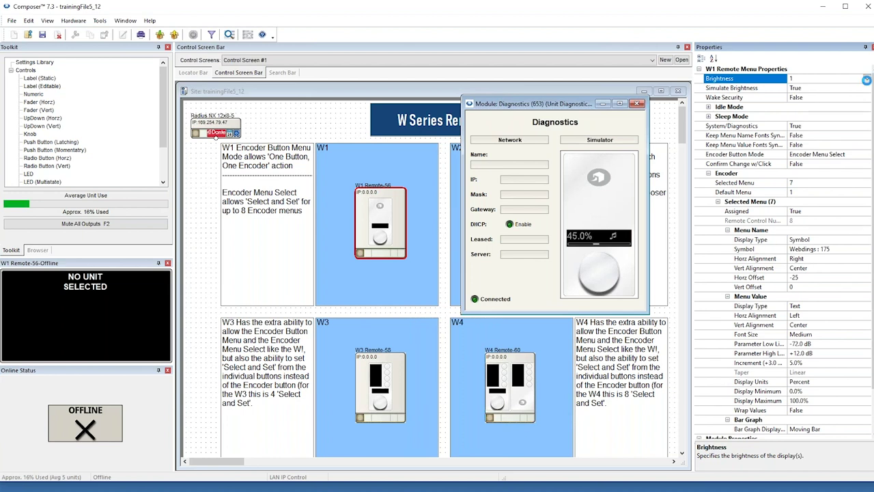
left_click(866, 79)
left_click(859, 142)
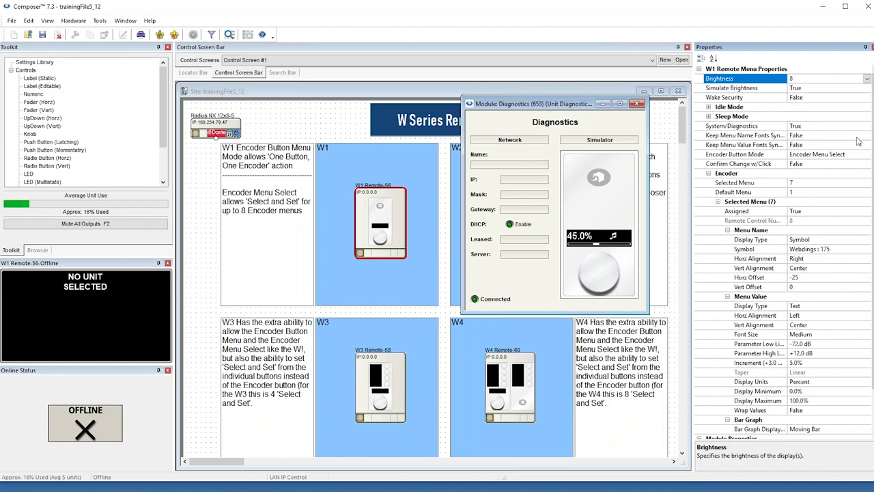
Try enabling Wake Security on the W1 Remote and set it back to False
left_click(814, 98)
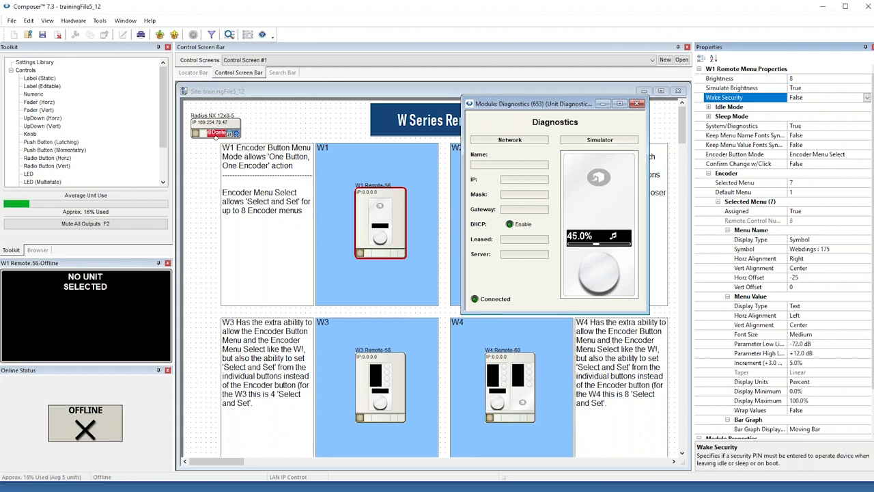
left_click(867, 98)
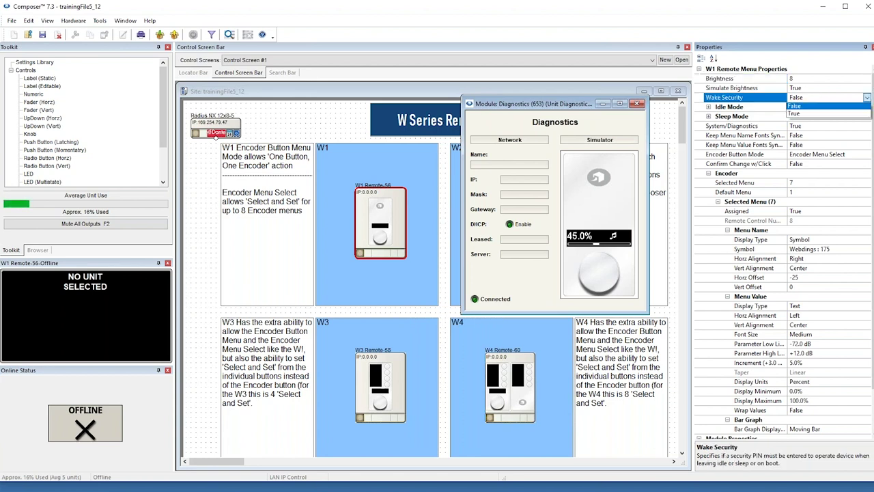
left_click(852, 116)
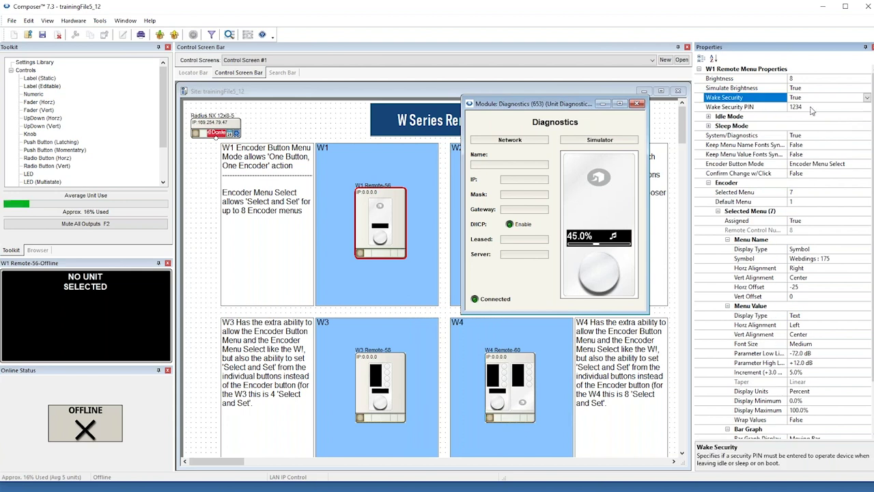
left_click(866, 98)
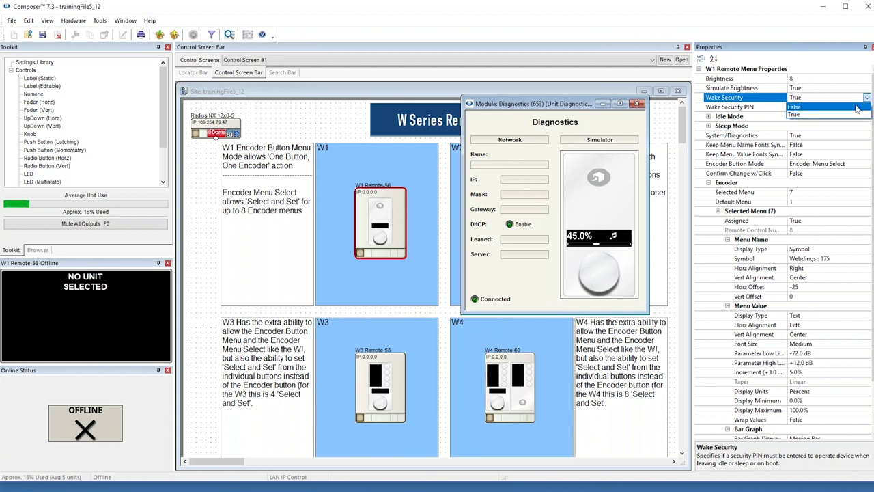
left_click(854, 107)
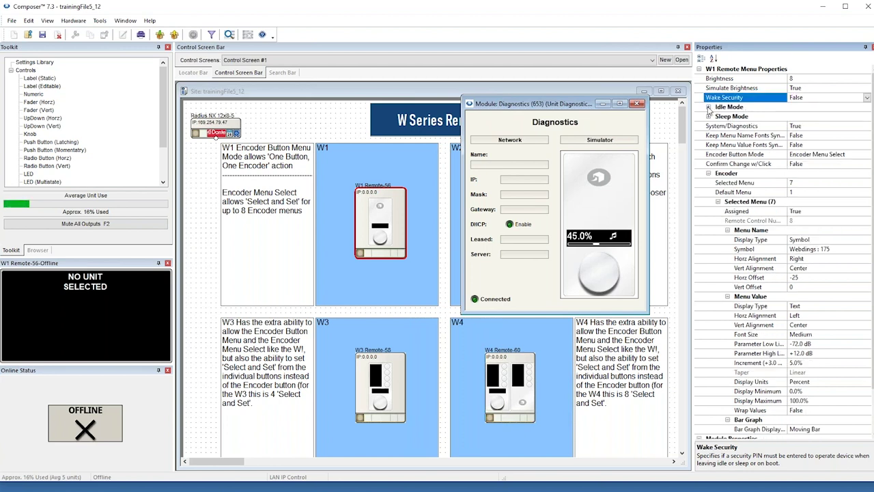
Review the W1 Remote's Idle Mode properties, examining the available brightness levels and display types for the idle message
left_click(709, 108)
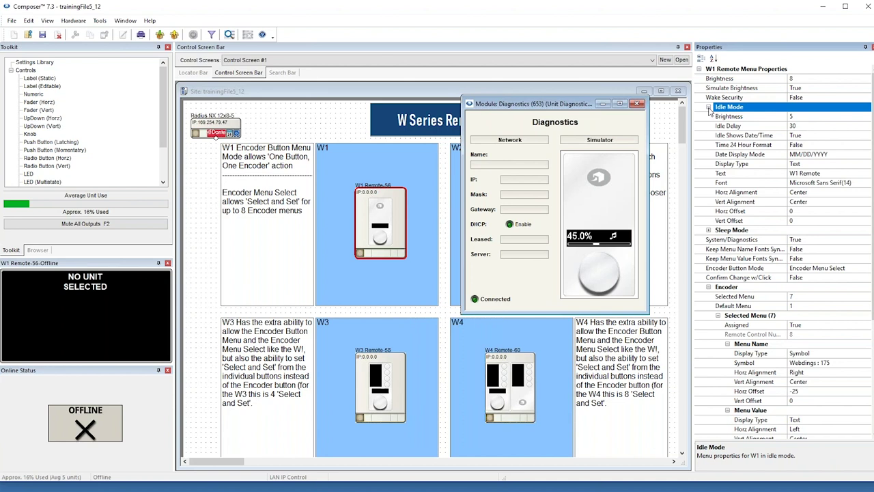
left_click(813, 117)
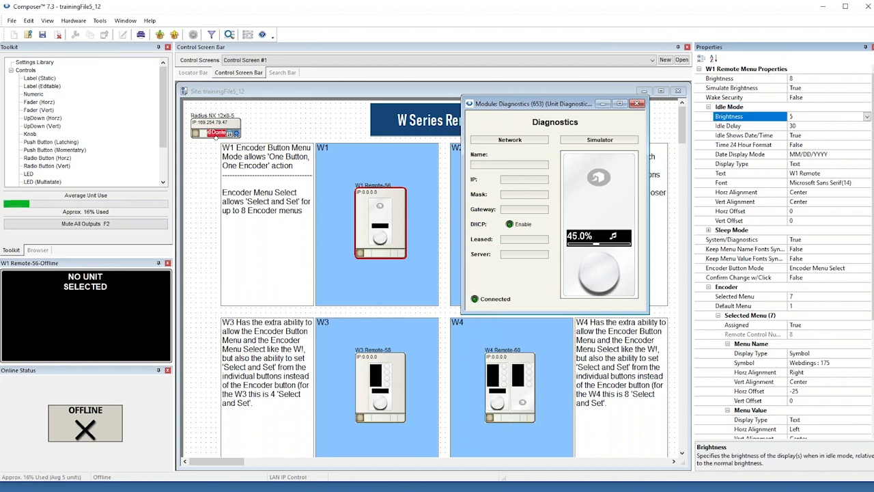
left_click(867, 117)
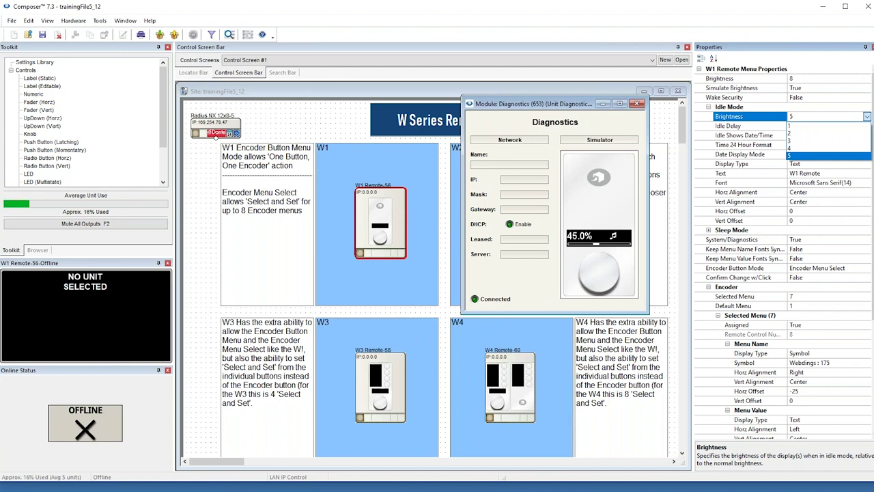
left_click(752, 126)
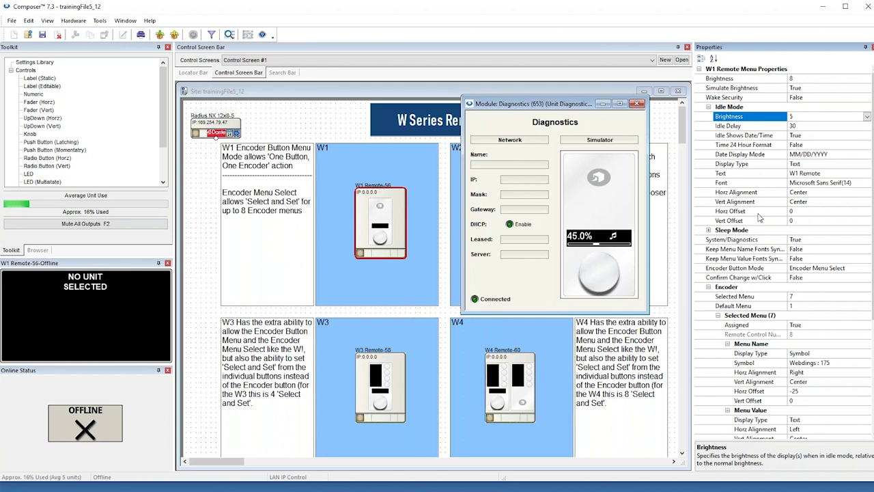
left_click(799, 168)
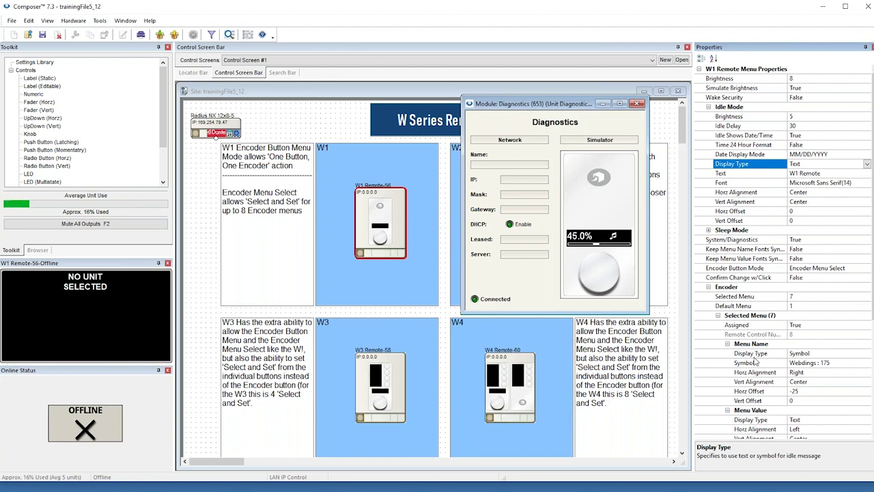
left_click(867, 164)
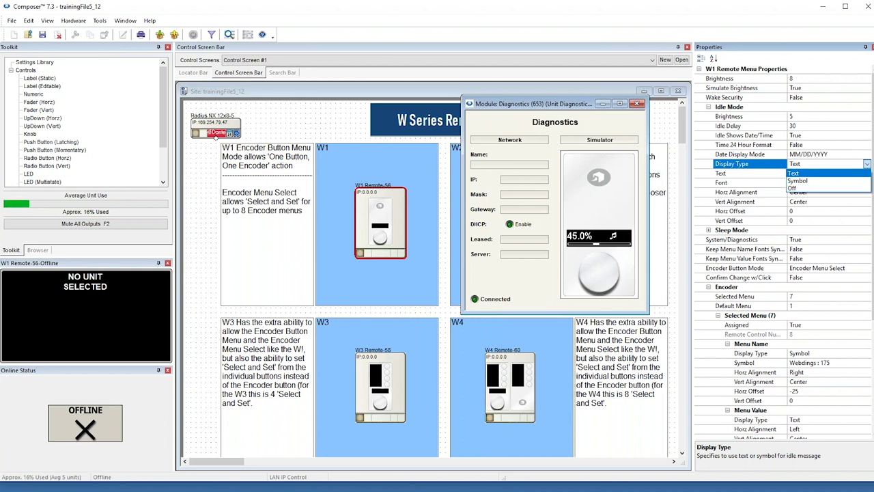
left_click(753, 171)
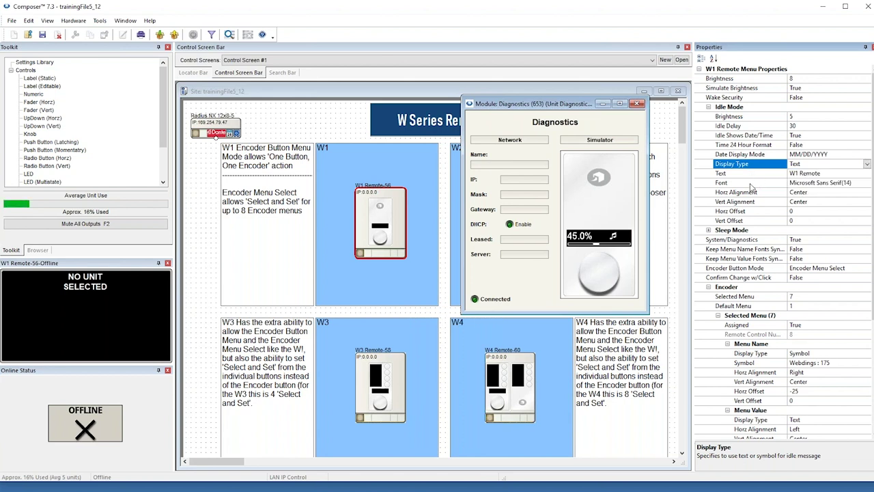
Examine the horizontal and vertical alignment options and the offset properties of the W1 Remote's idle message
left_click(794, 193)
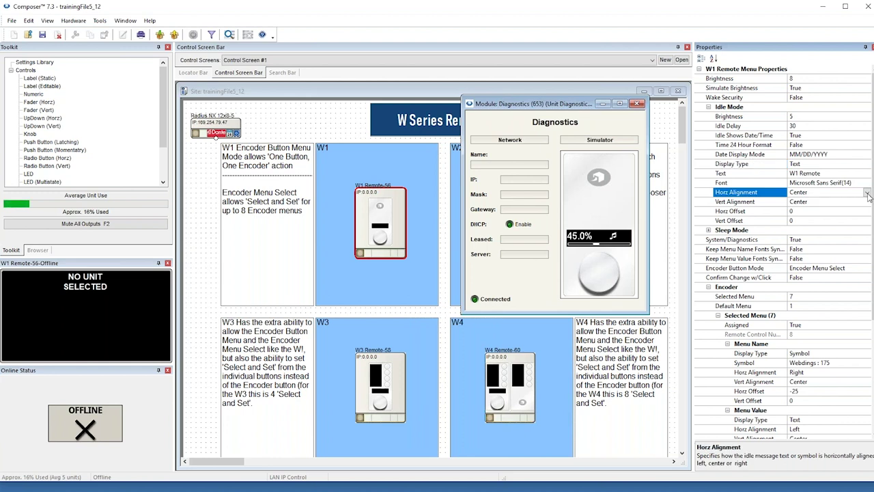
left_click(867, 194)
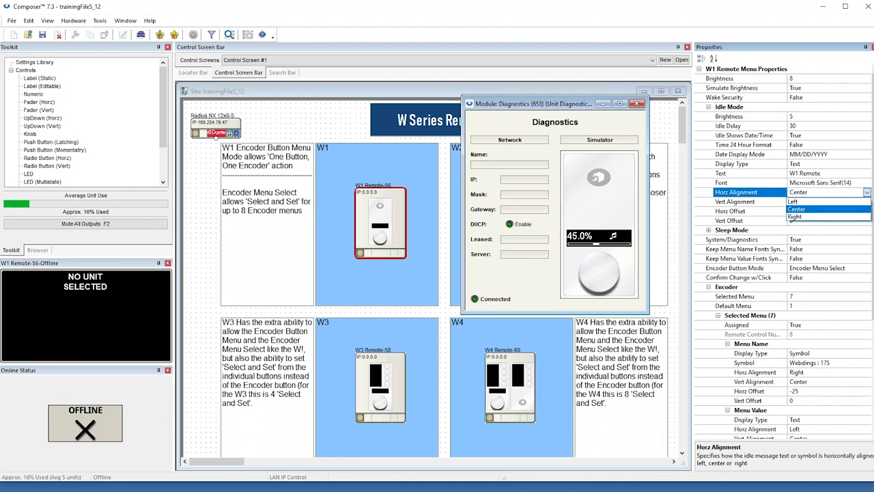
left_click(754, 201)
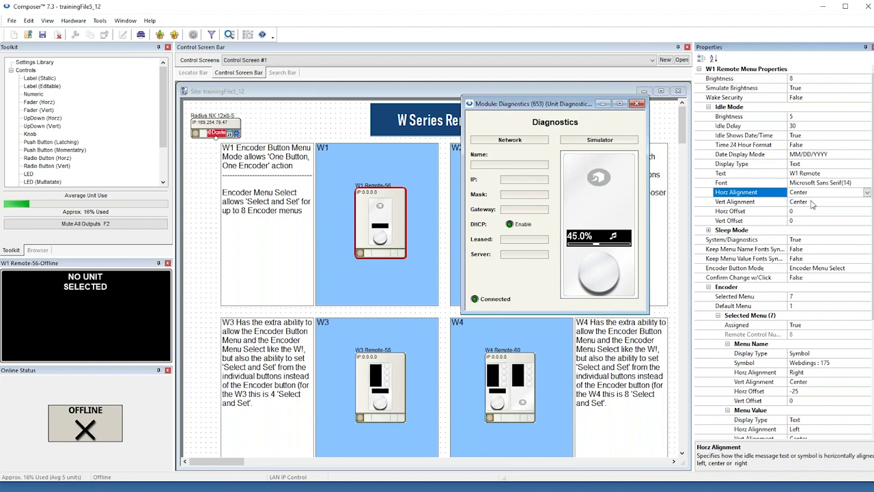
left_click(813, 202)
left_click(867, 203)
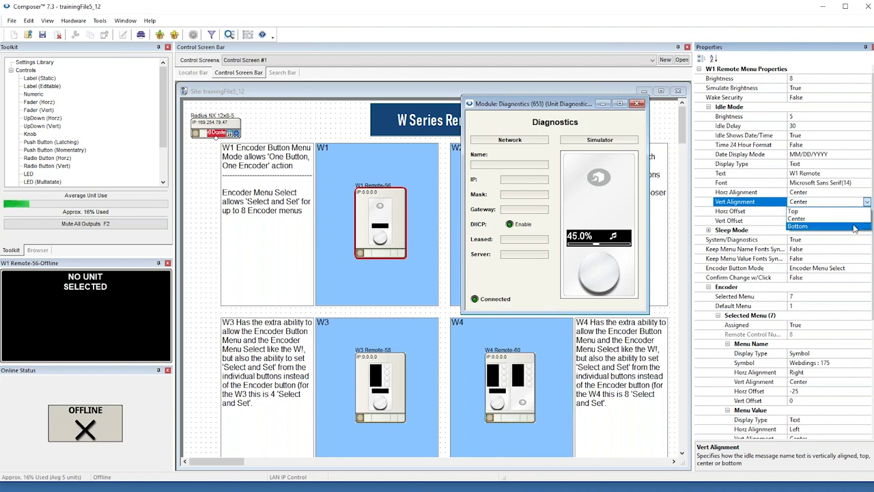
left_click(767, 205)
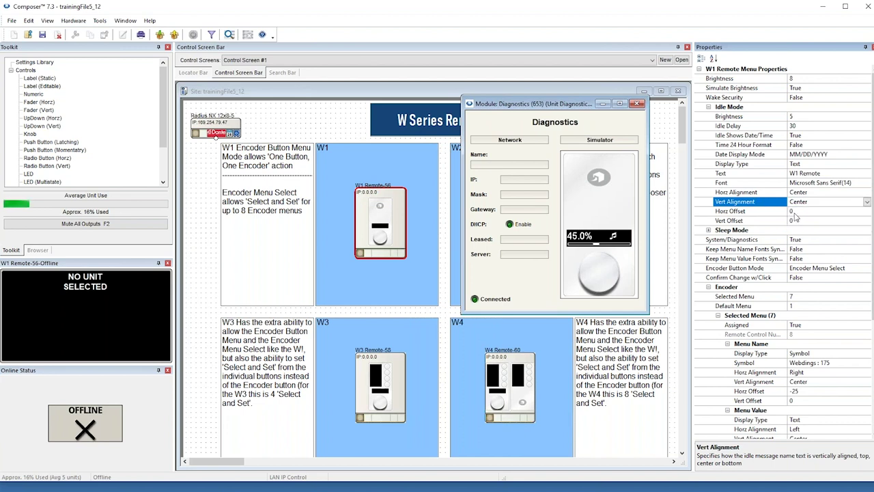
left_click(793, 211)
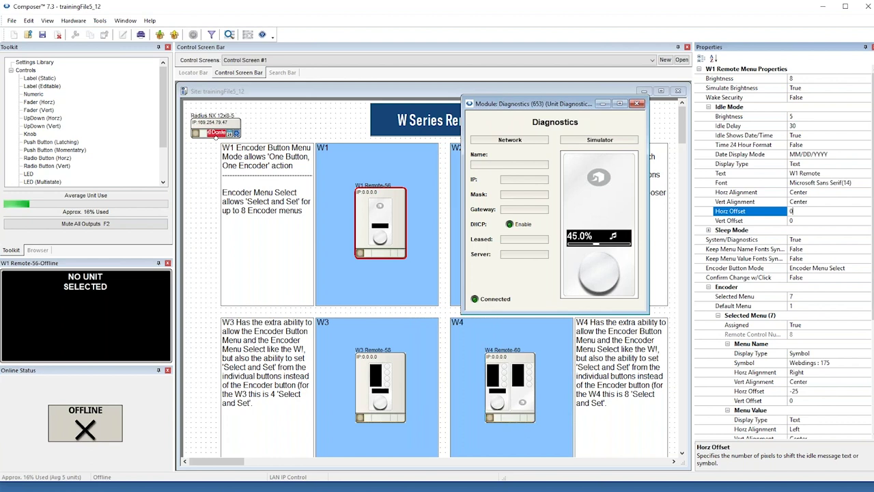
left_click(801, 221)
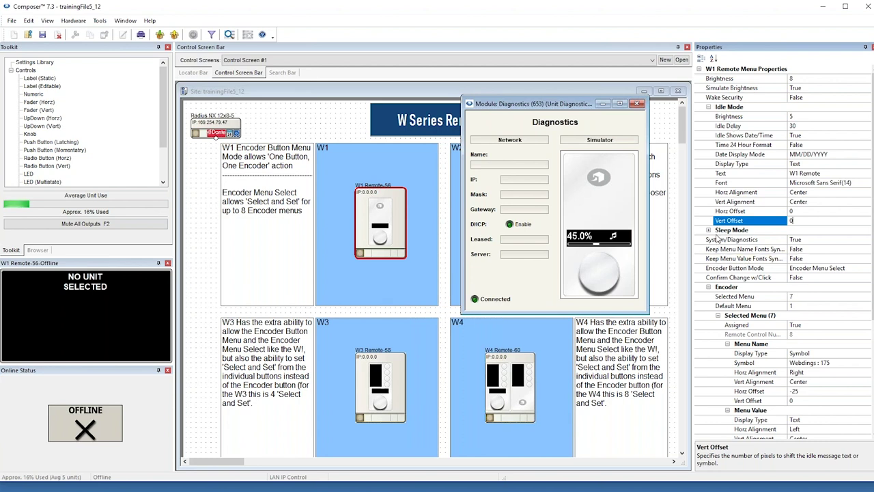
Expand the W1 Remote's Sleep Mode properties and set Sleep Enable to True
left_click(709, 231)
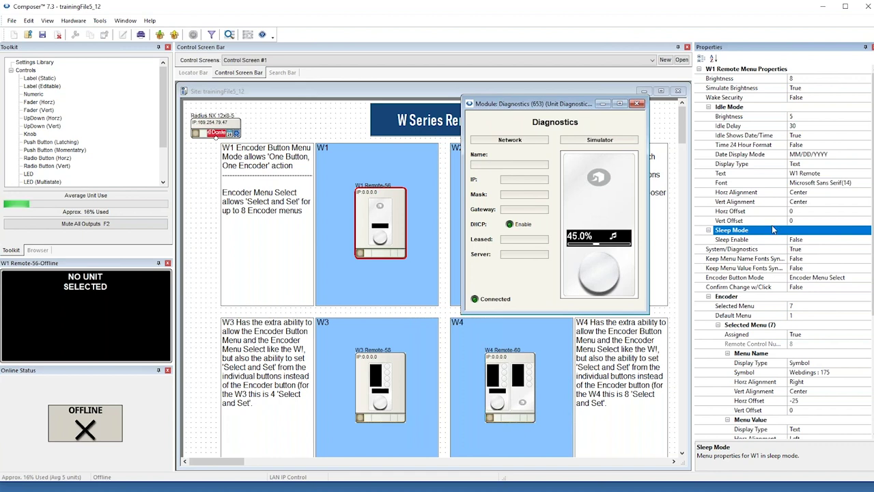
left_click(811, 241)
left_click(867, 240)
left_click(830, 259)
left_click(867, 239)
left_click(835, 258)
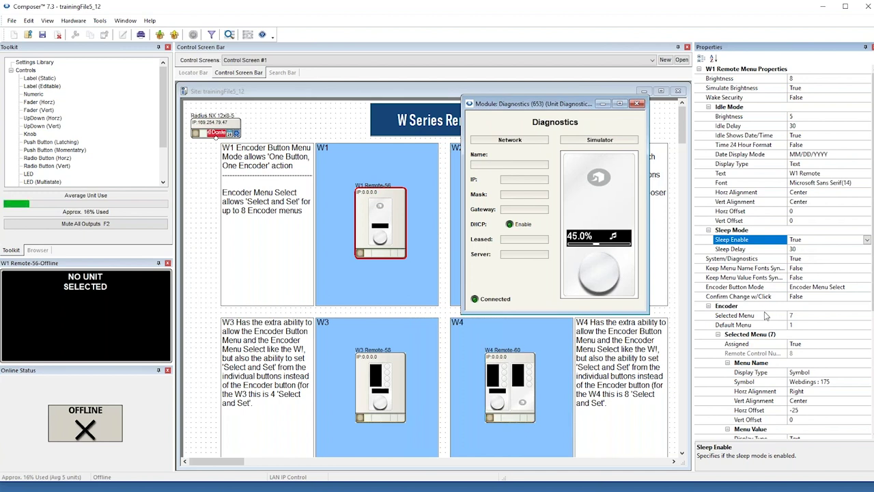
Try the W1 Remote's Encoder Button Mode as Separate Button Menu and restore it to Encoder Menu Select
scroll(777, 314, "down", 1)
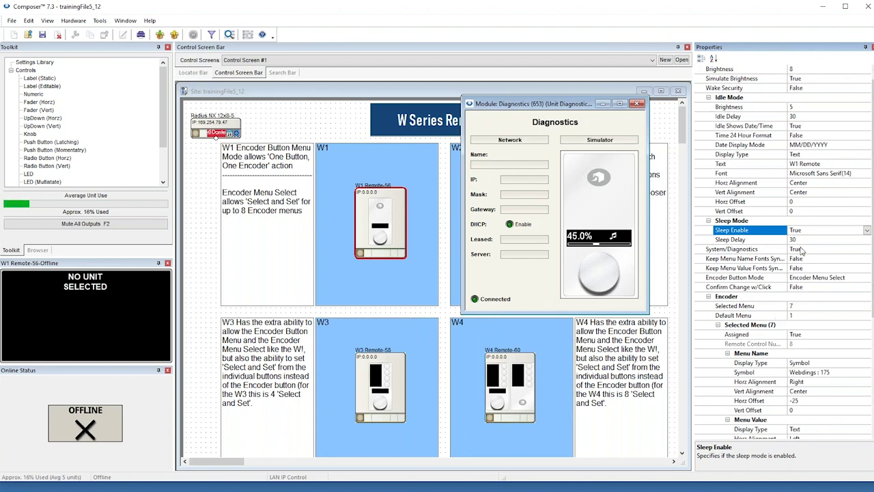
left_click(764, 278)
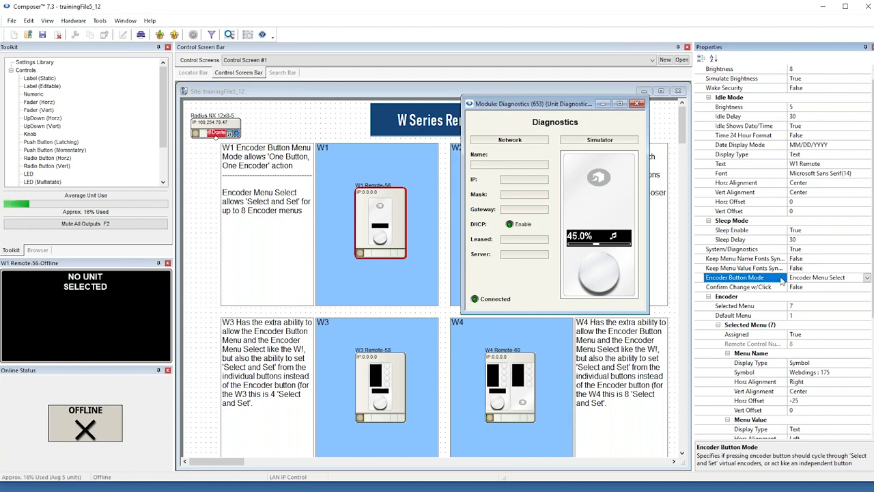
left_click(867, 277)
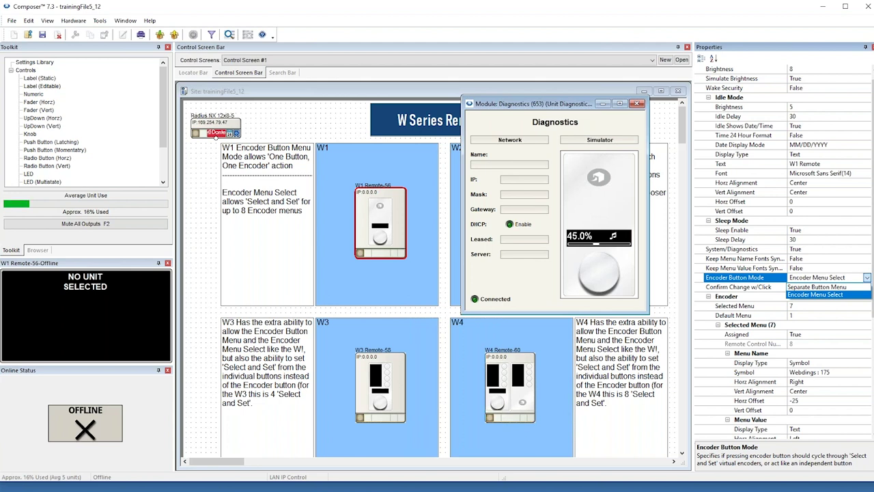
left_click(833, 277)
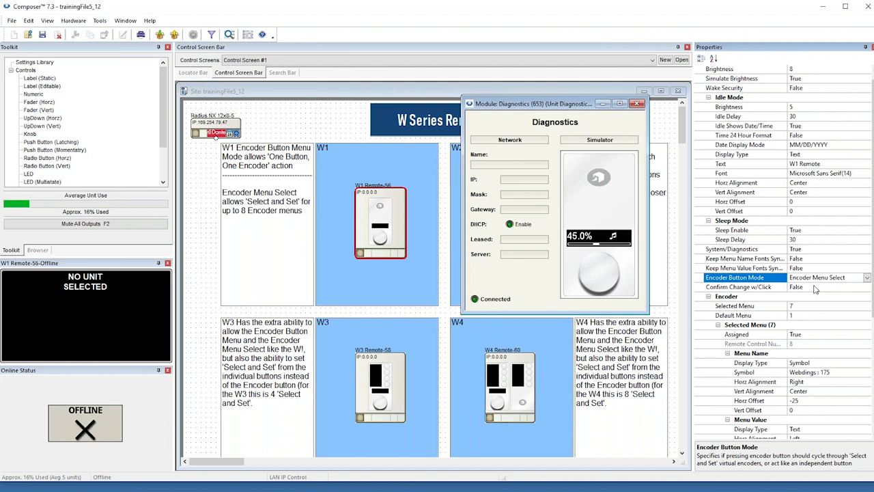
left_click(866, 278)
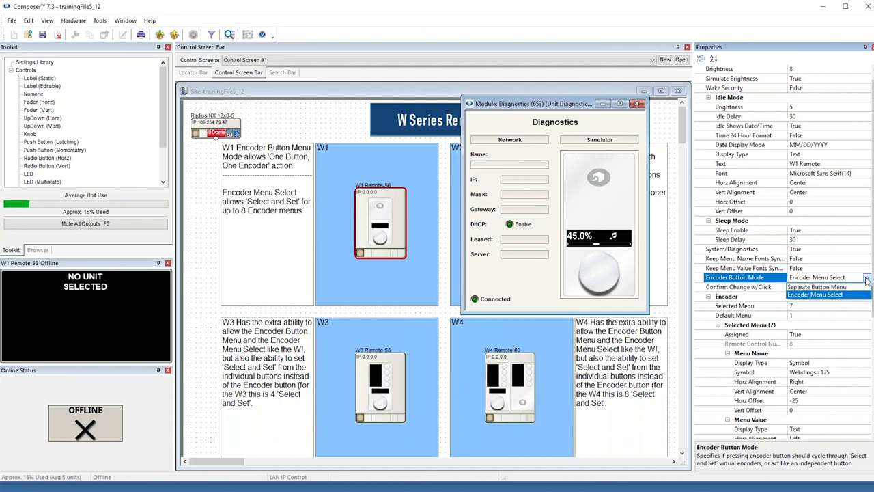
left_click(857, 287)
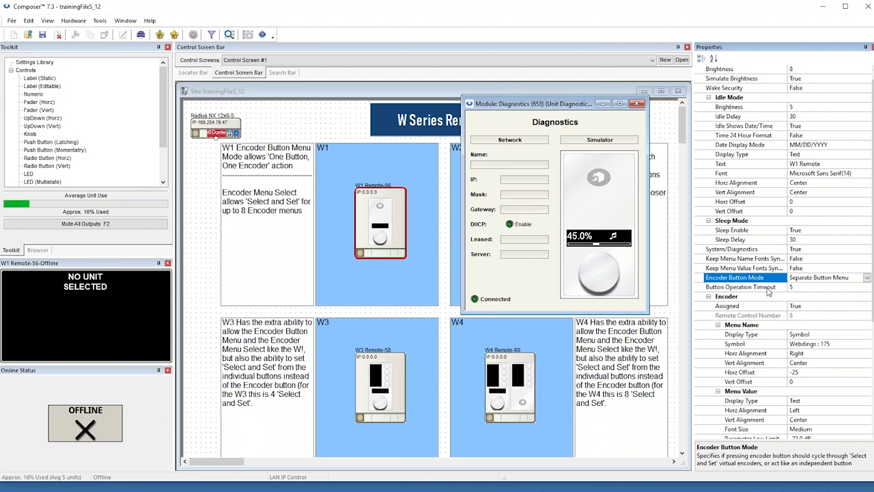
left_click(866, 278)
left_click(855, 296)
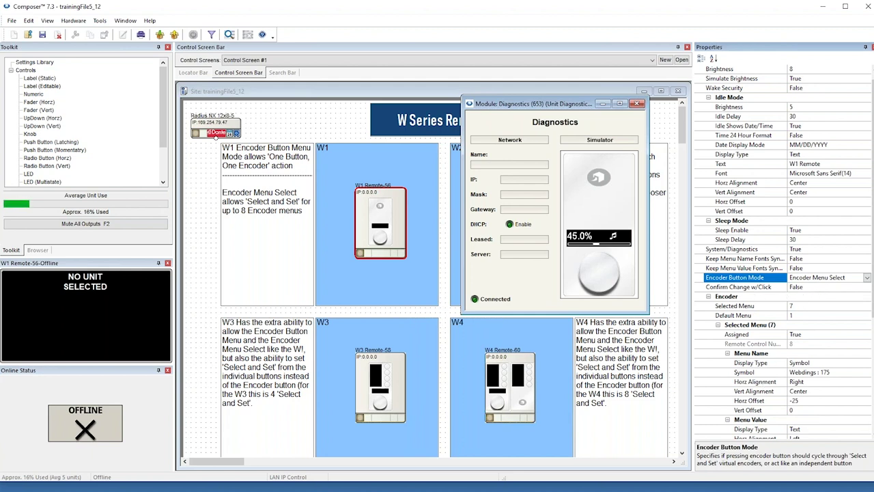
Review the bar graph display mode options of the W1 Remote's encoder menu 7
scroll(812, 372, "down", 2)
scroll(809, 374, "down", 4)
left_click(812, 381)
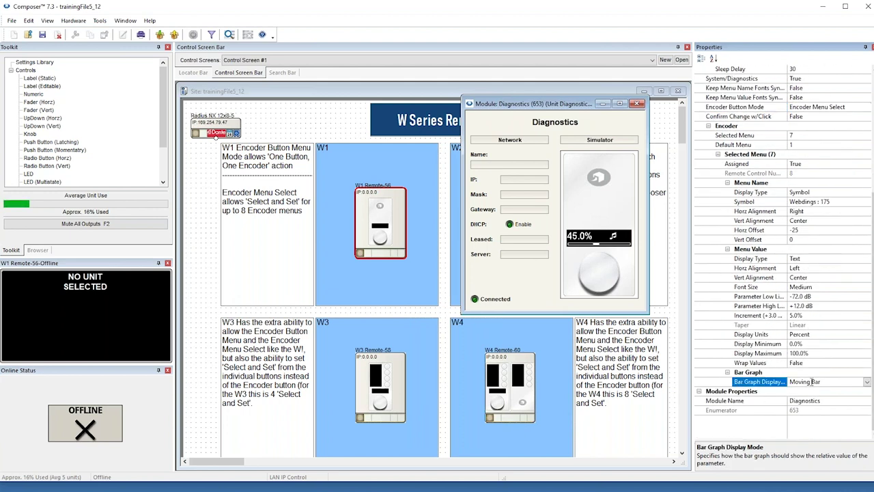
left_click(867, 381)
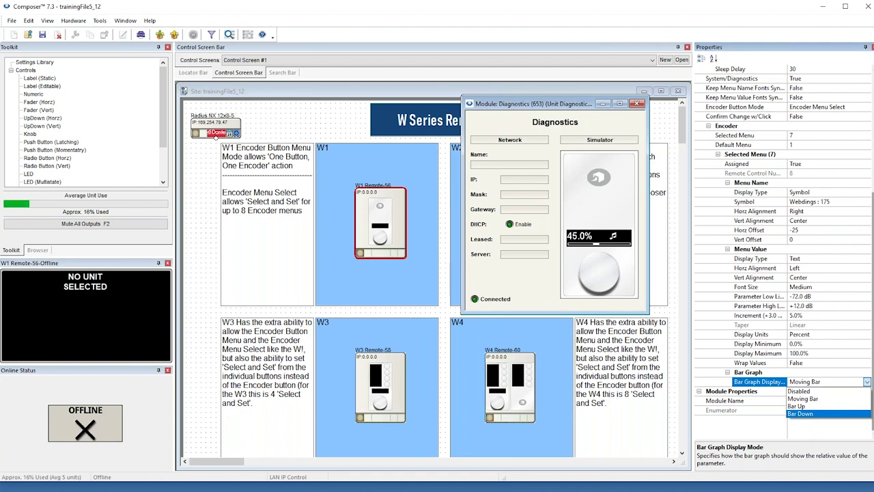
Close the W1 Remote's Diagnostics window and open the Diagnostics simulator of the W2 Remote
left_click(637, 107)
left_click(636, 104)
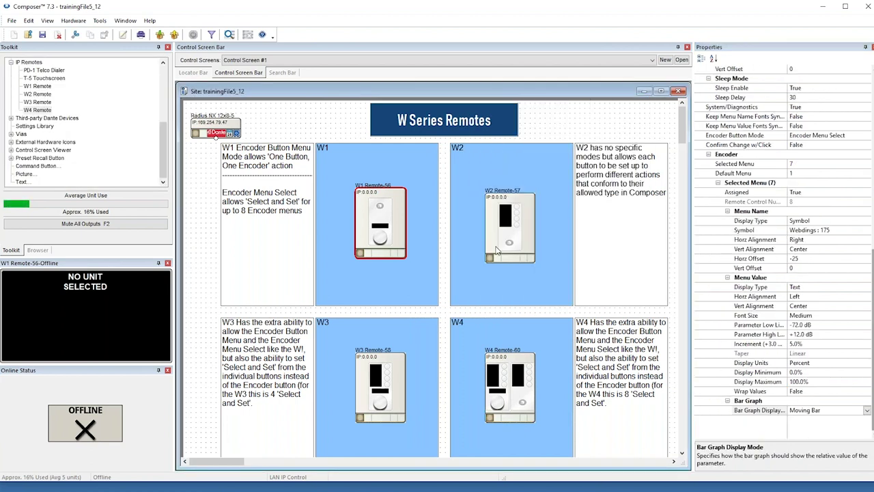
right_click(524, 232)
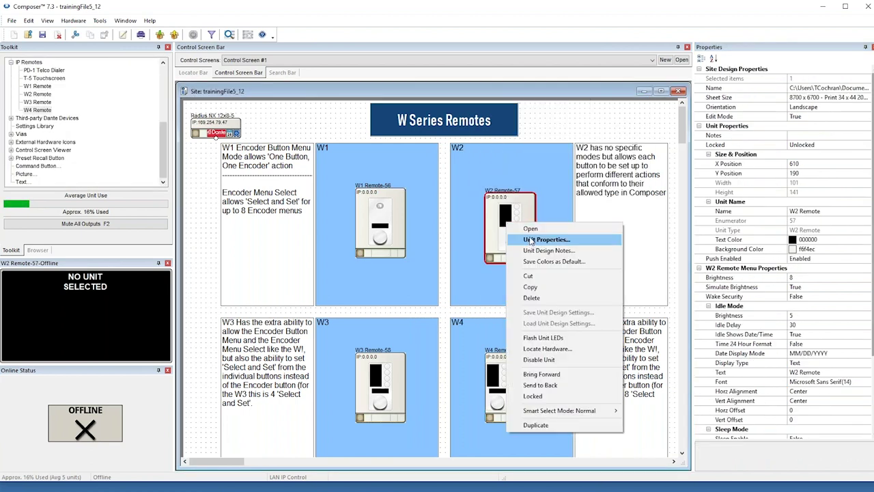
left_click(546, 239)
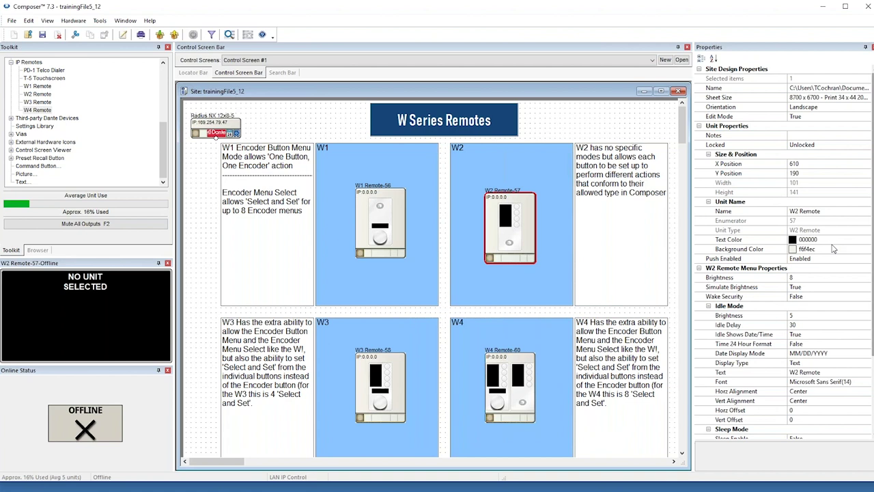
right_click(523, 237)
left_click(526, 241)
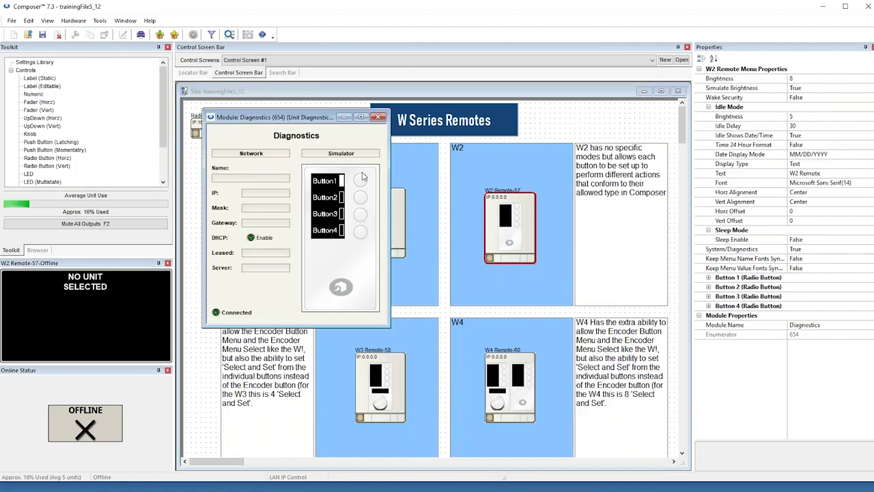
Test Button 1 and Button 2 in the W2 Remote's simulator to bring up their radio button properties
left_click(361, 215)
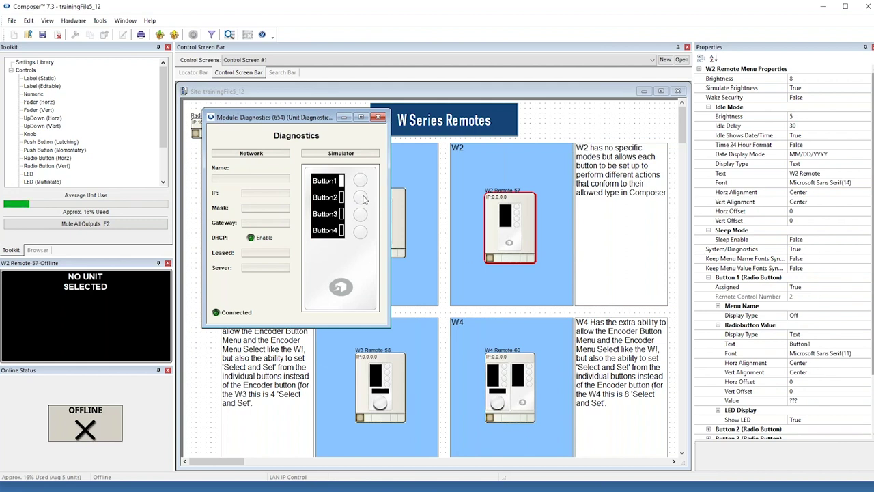
left_click(363, 198)
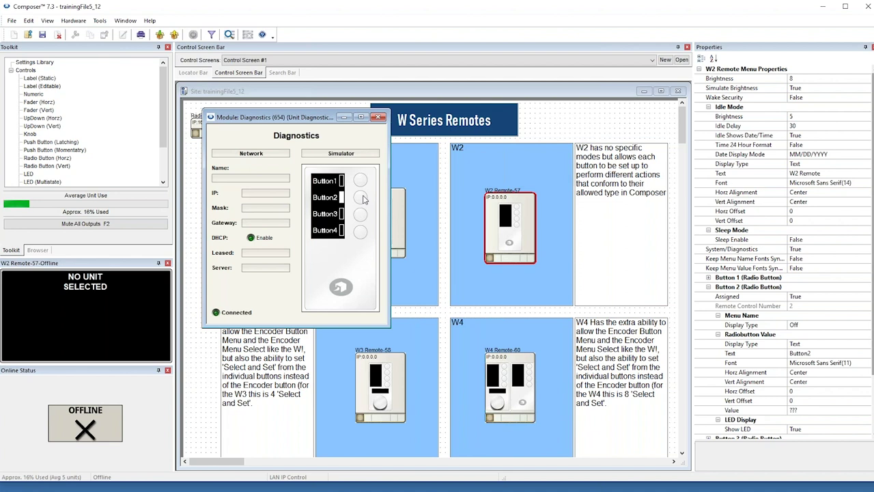